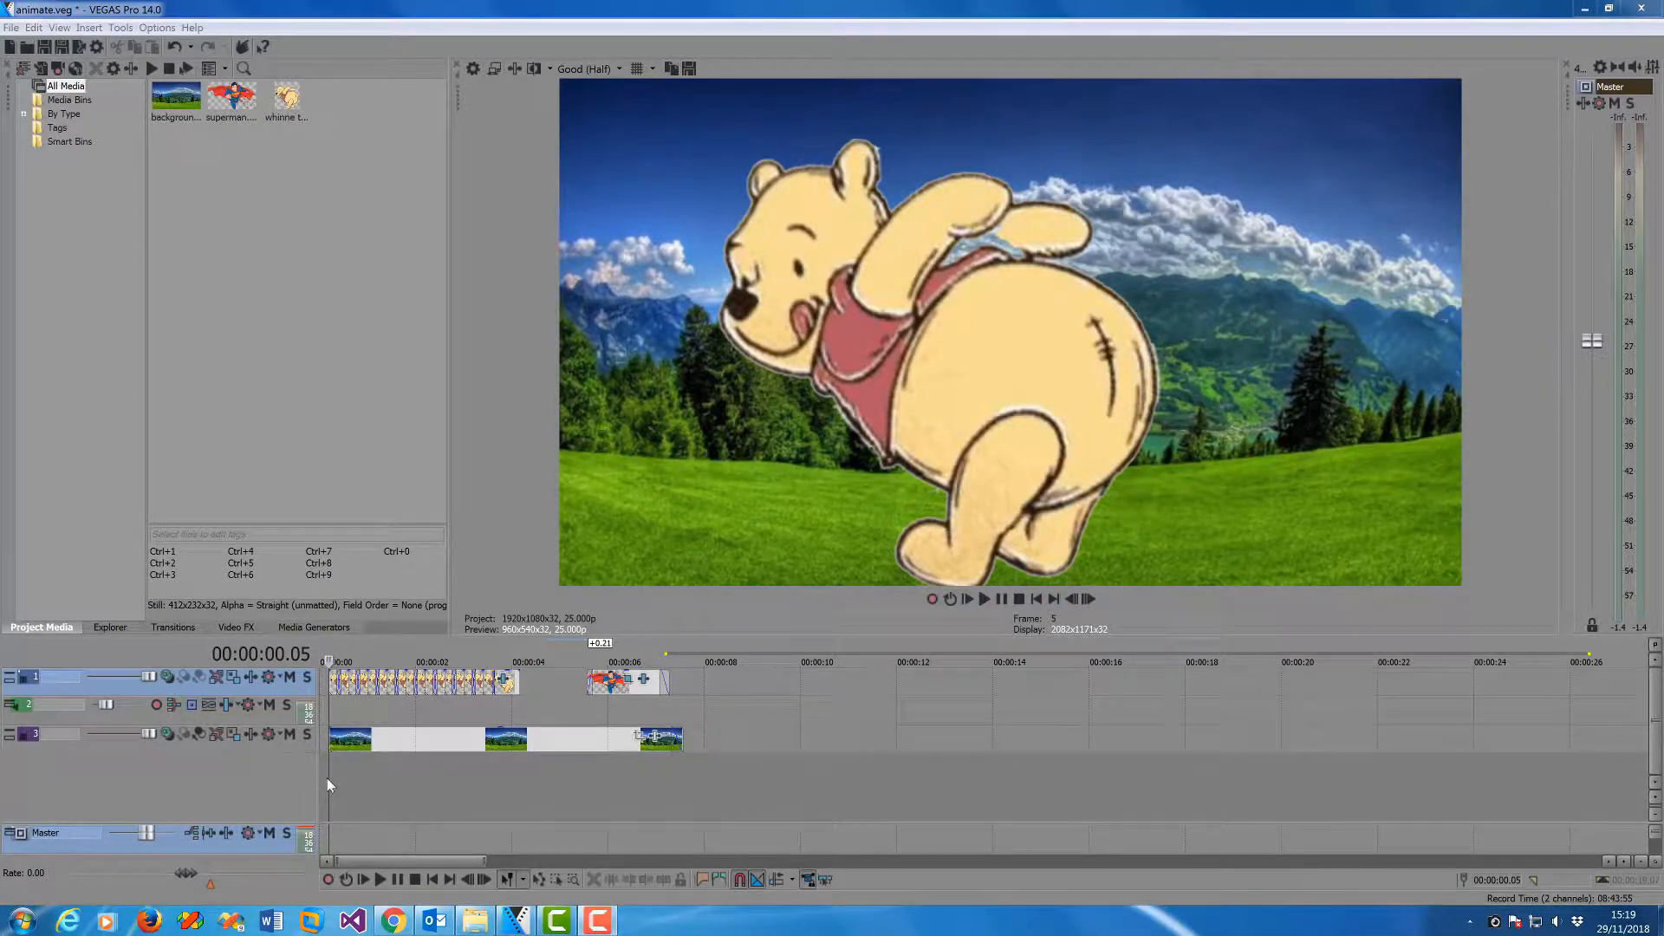
# Play back the finished animation and step through the Superman clip frame by frame
pyautogui.press('space')
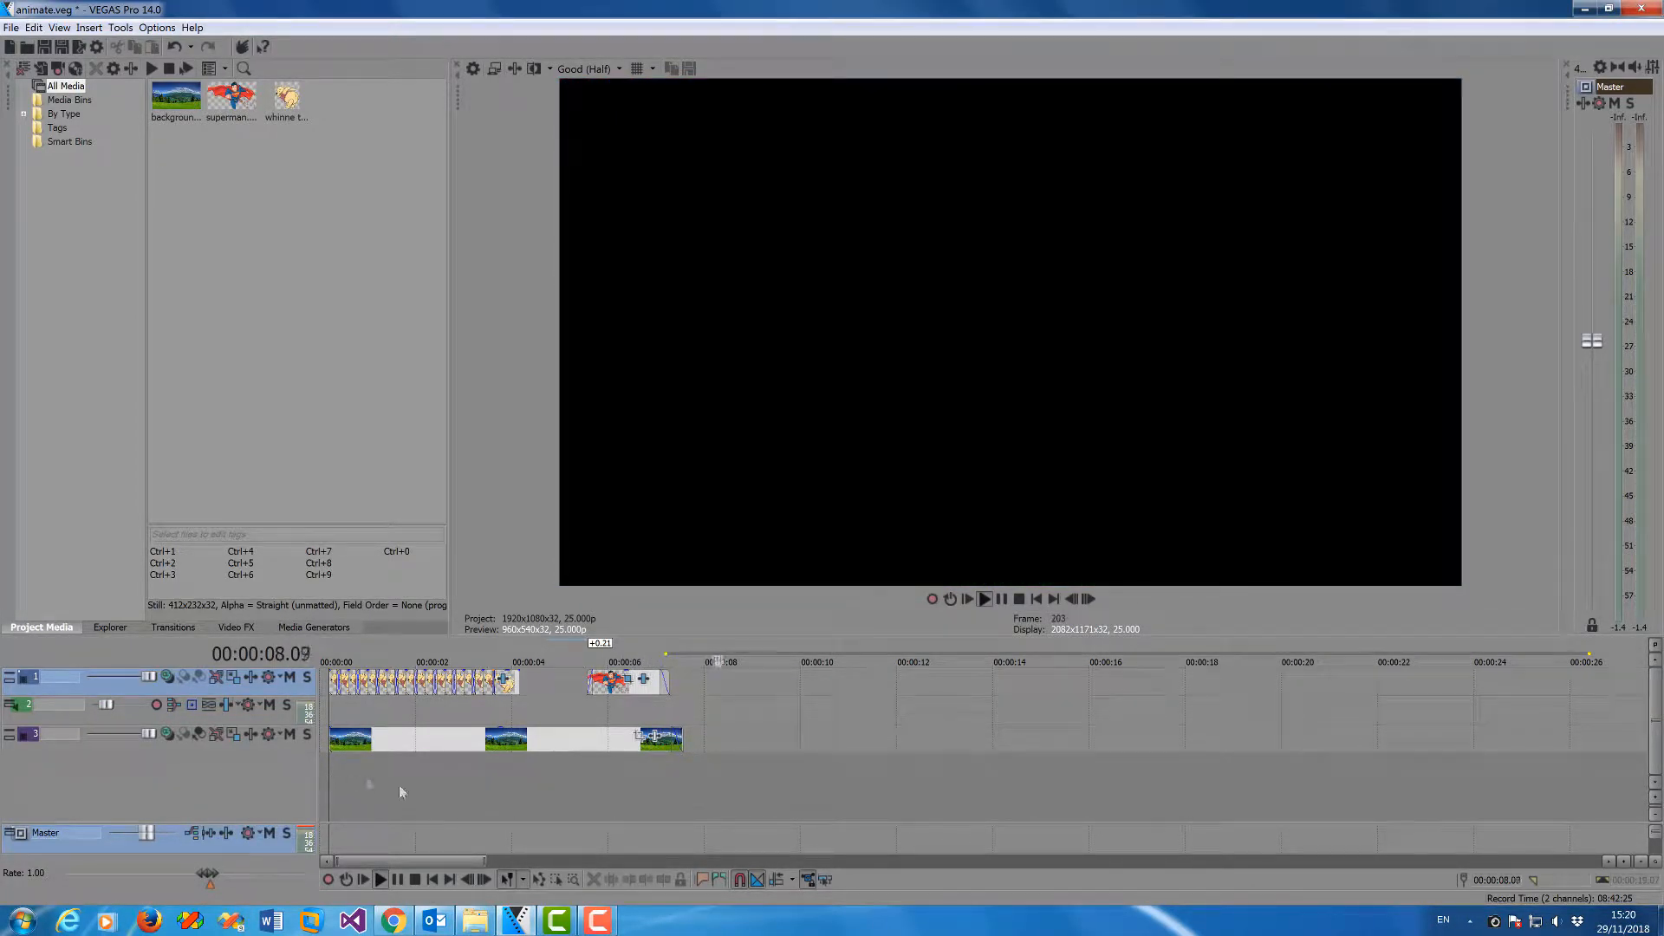
pyautogui.press('space')
pyautogui.click(598, 765)
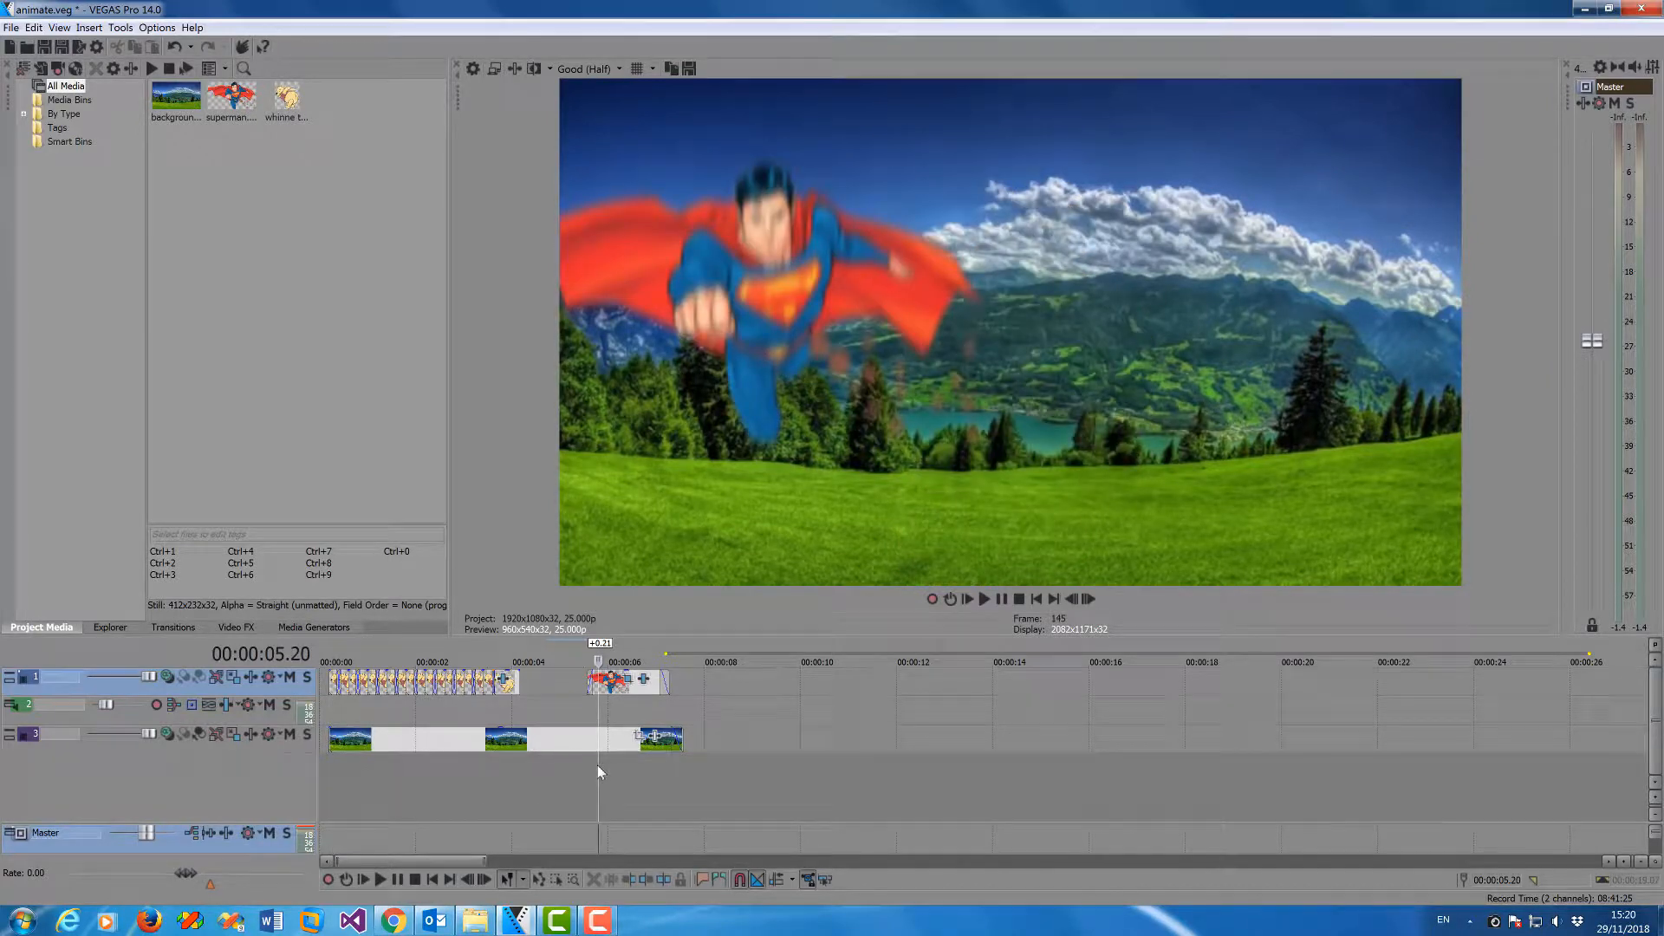
pyautogui.press('Right')
pyautogui.press('Right')
pyautogui.press('Right')
pyautogui.press('Right')
pyautogui.press('Right')
pyautogui.press('Right')
pyautogui.press('Right')
pyautogui.press('Right')
pyautogui.press('Right')
pyautogui.press('Right')
pyautogui.press('Right')
pyautogui.press('Right')
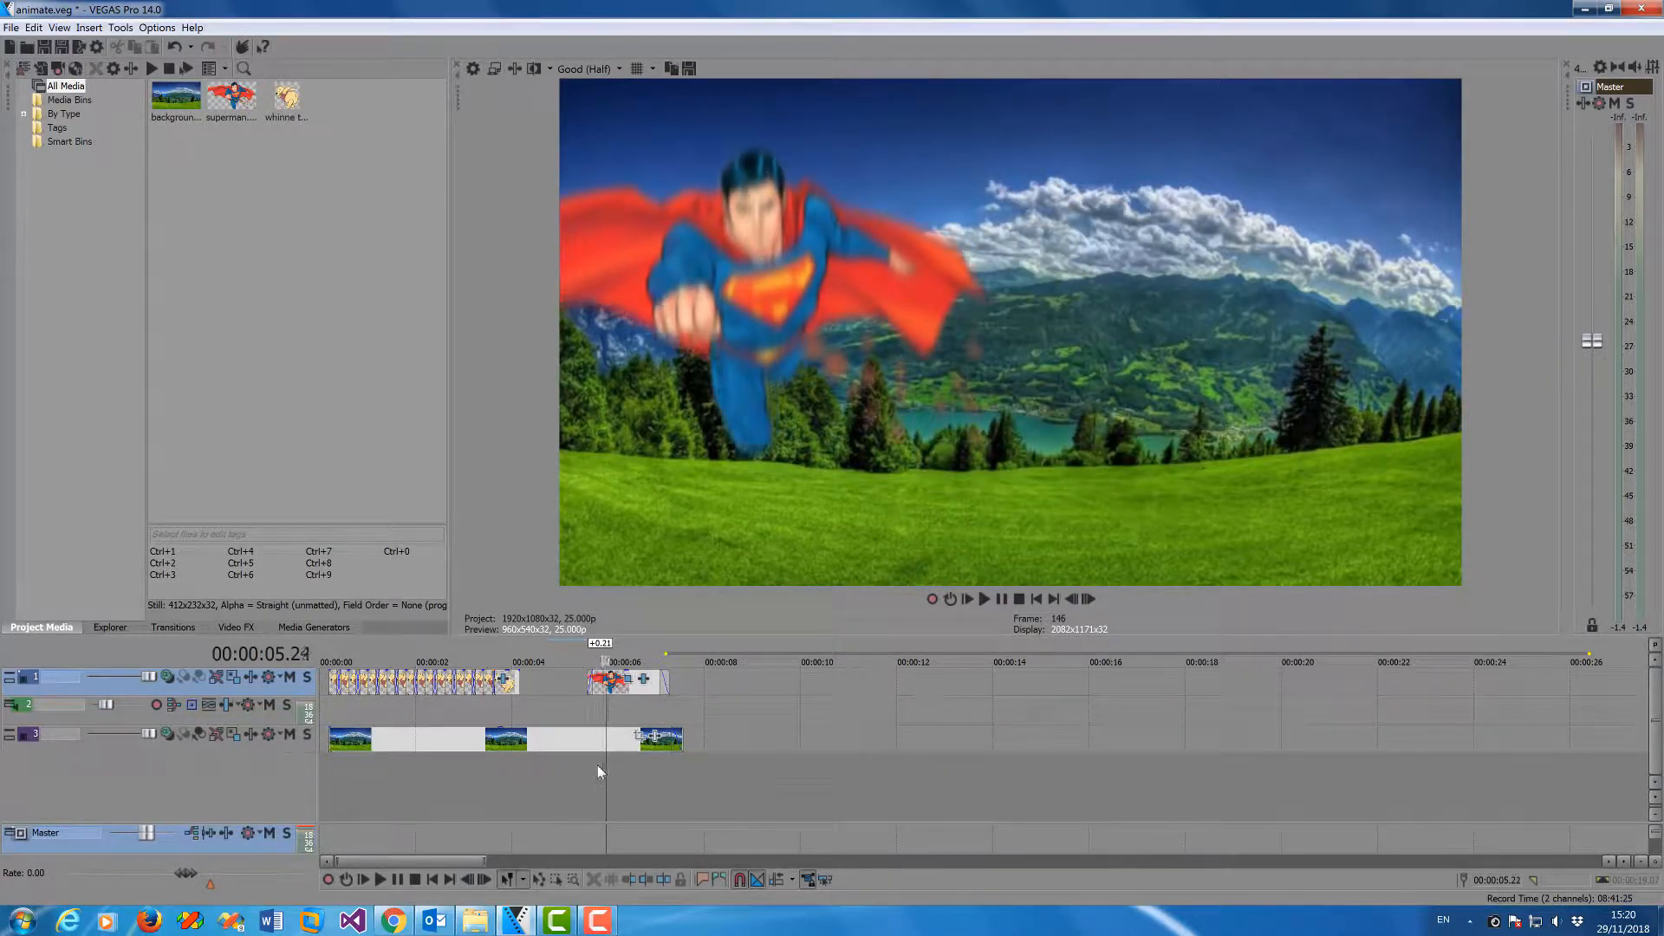
pyautogui.press('Right')
pyautogui.press('Right')
pyautogui.press('Right')
pyautogui.press('Right')
pyautogui.press('Right')
pyautogui.press('Right')
pyautogui.press('Right')
pyautogui.press('Right')
pyautogui.press('Right')
pyautogui.press('Right')
pyautogui.press('Right')
pyautogui.press('Right')
pyautogui.press('Right')
pyautogui.press('Right')
pyautogui.press('Right')
pyautogui.press('Right')
pyautogui.press('Right')
pyautogui.press('Right')
pyautogui.press('Right')
pyautogui.press('Right')
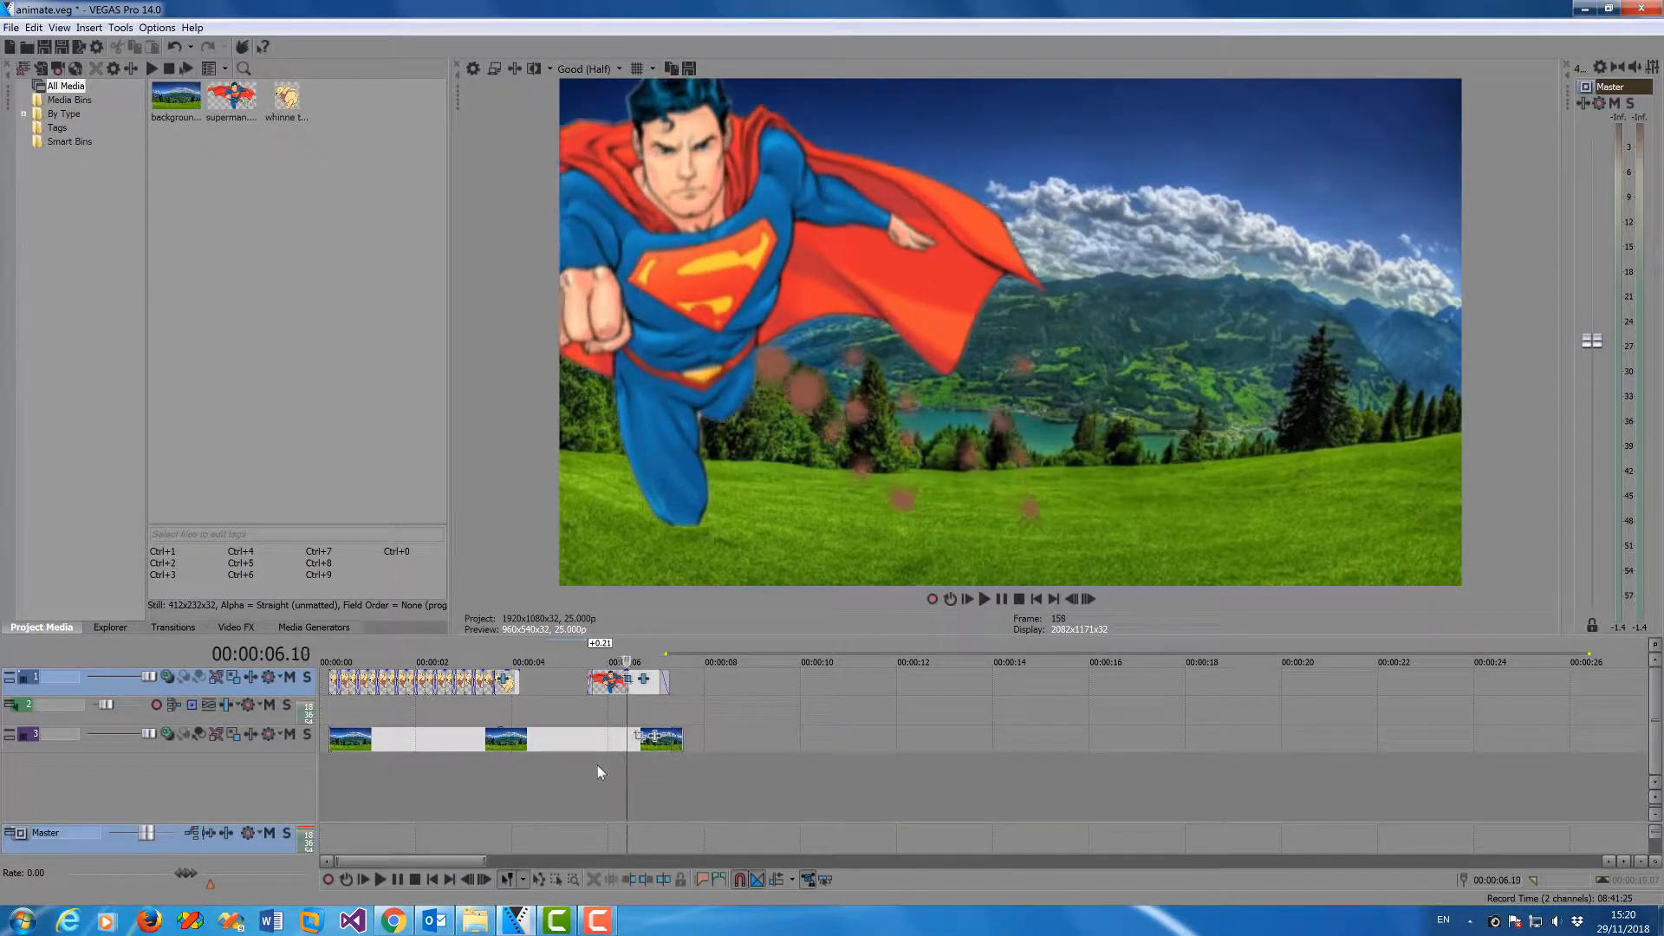
pyautogui.press('Right')
pyautogui.press('Right')
pyautogui.press('Right')
pyautogui.press('Right')
pyautogui.press('Right')
pyautogui.press('Right')
pyautogui.press('Right')
pyautogui.press('Right')
pyautogui.press('Right')
pyautogui.press('Right')
pyautogui.press('Right')
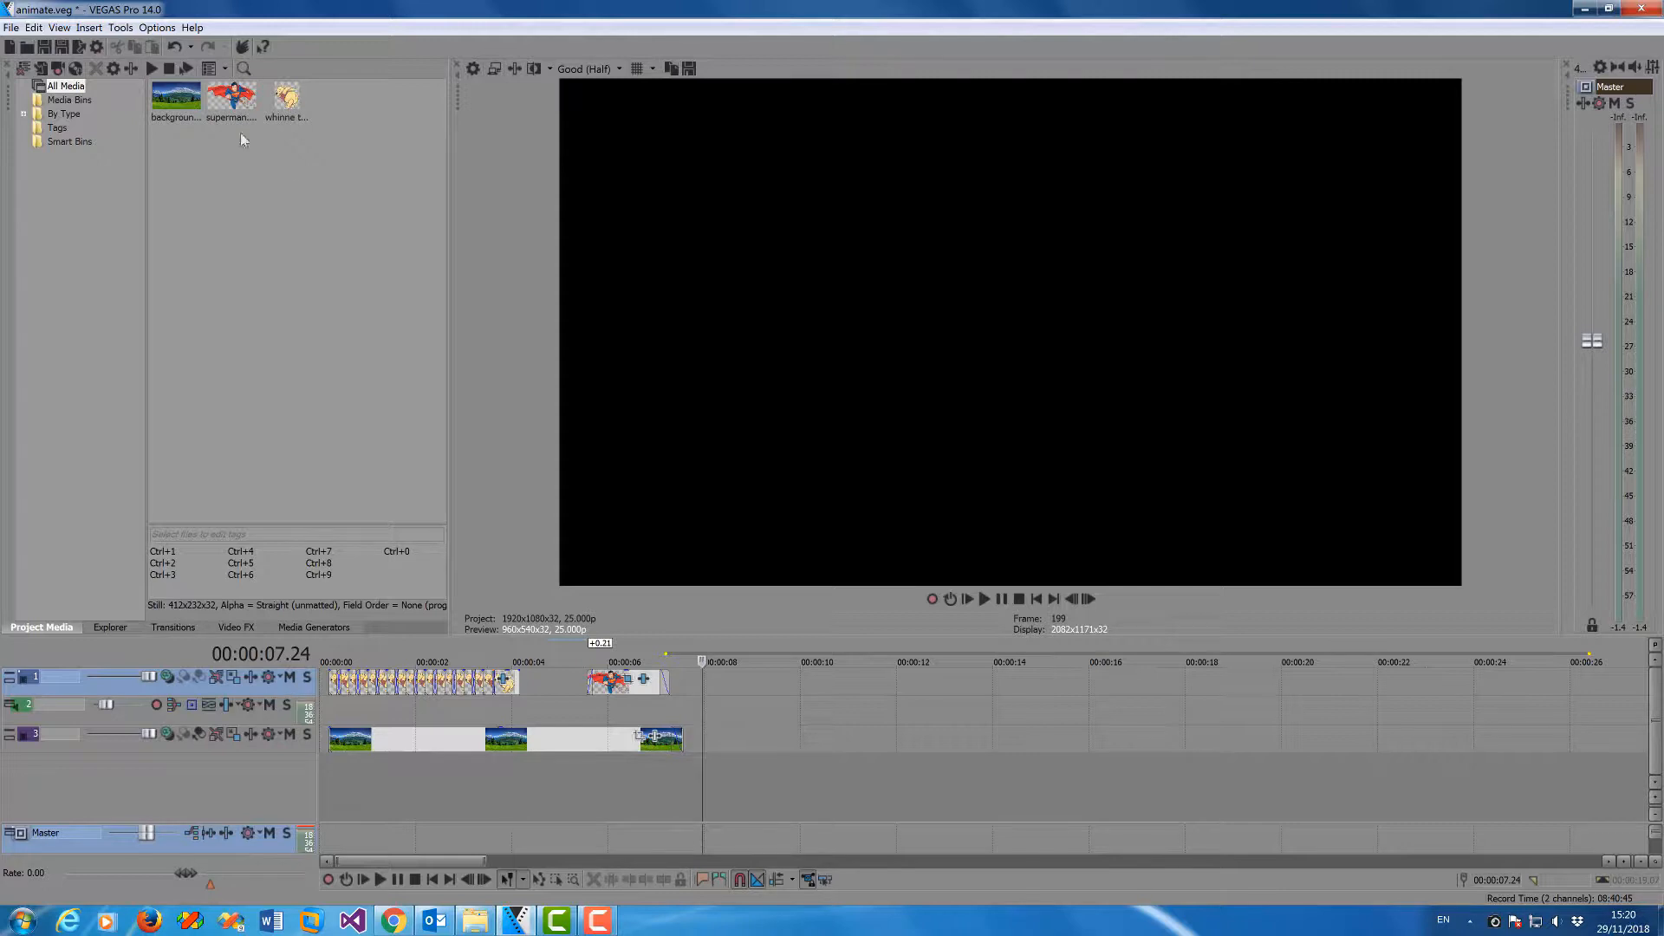
# Place the Winnie the Pooh image on the top track in the empty space after 00:00:08 and shorten it to about 11 frames
pyautogui.moveTo(289, 102); pyautogui.dragTo(349, 155)
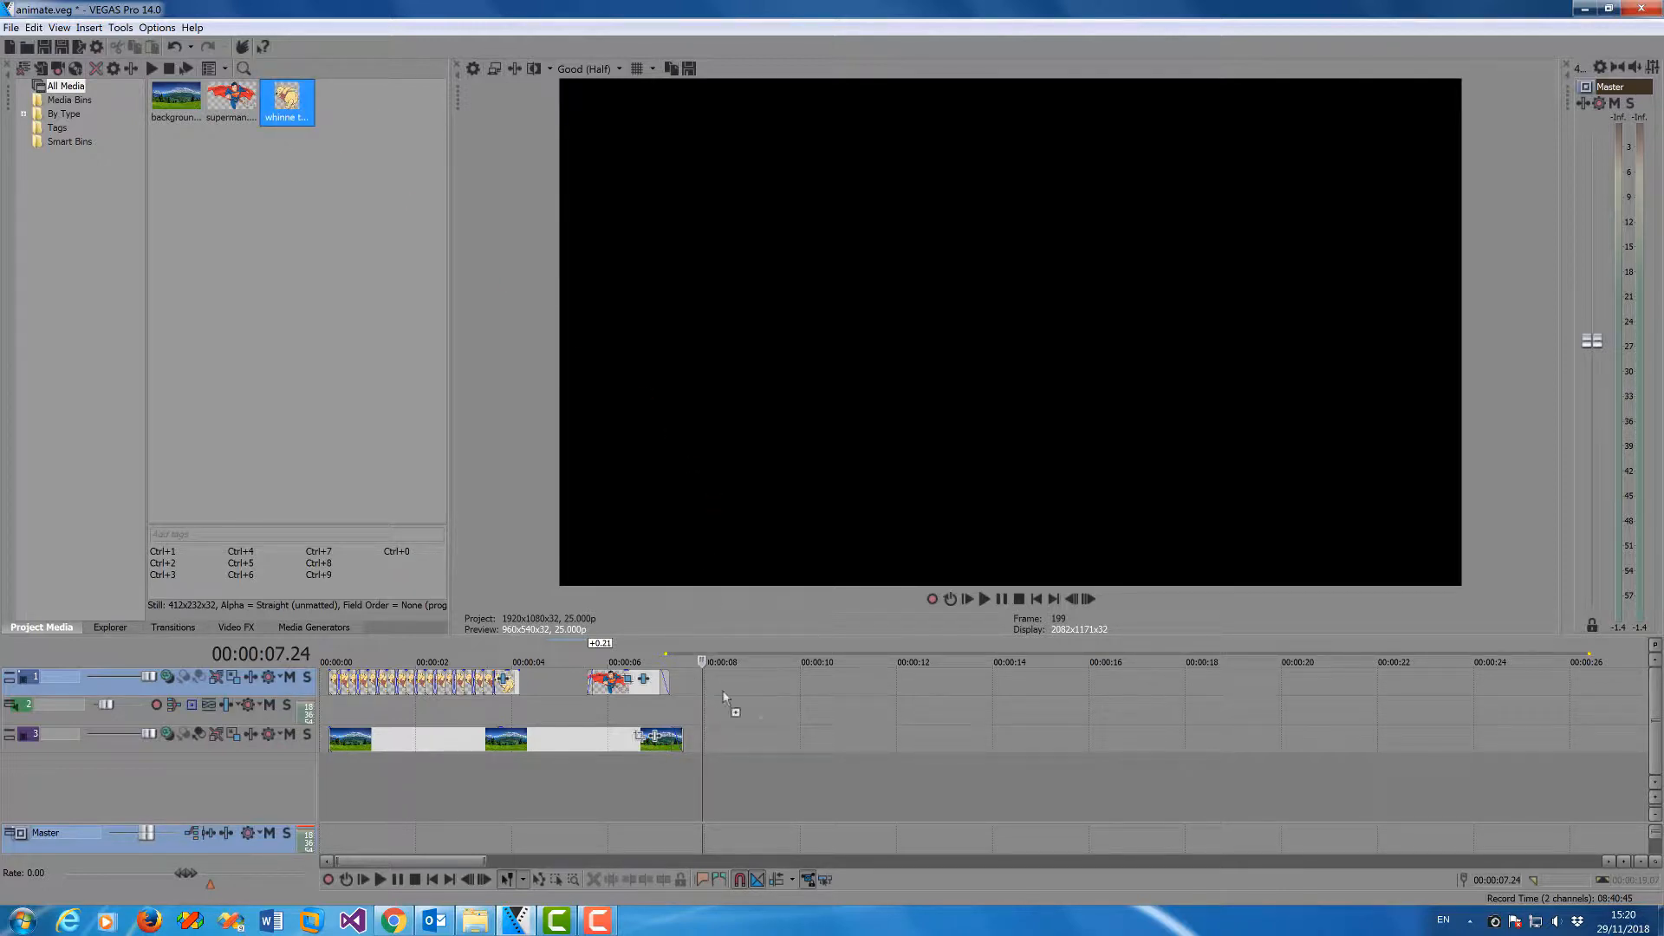
pyautogui.moveTo(742, 678); pyautogui.dragTo(742, 682)
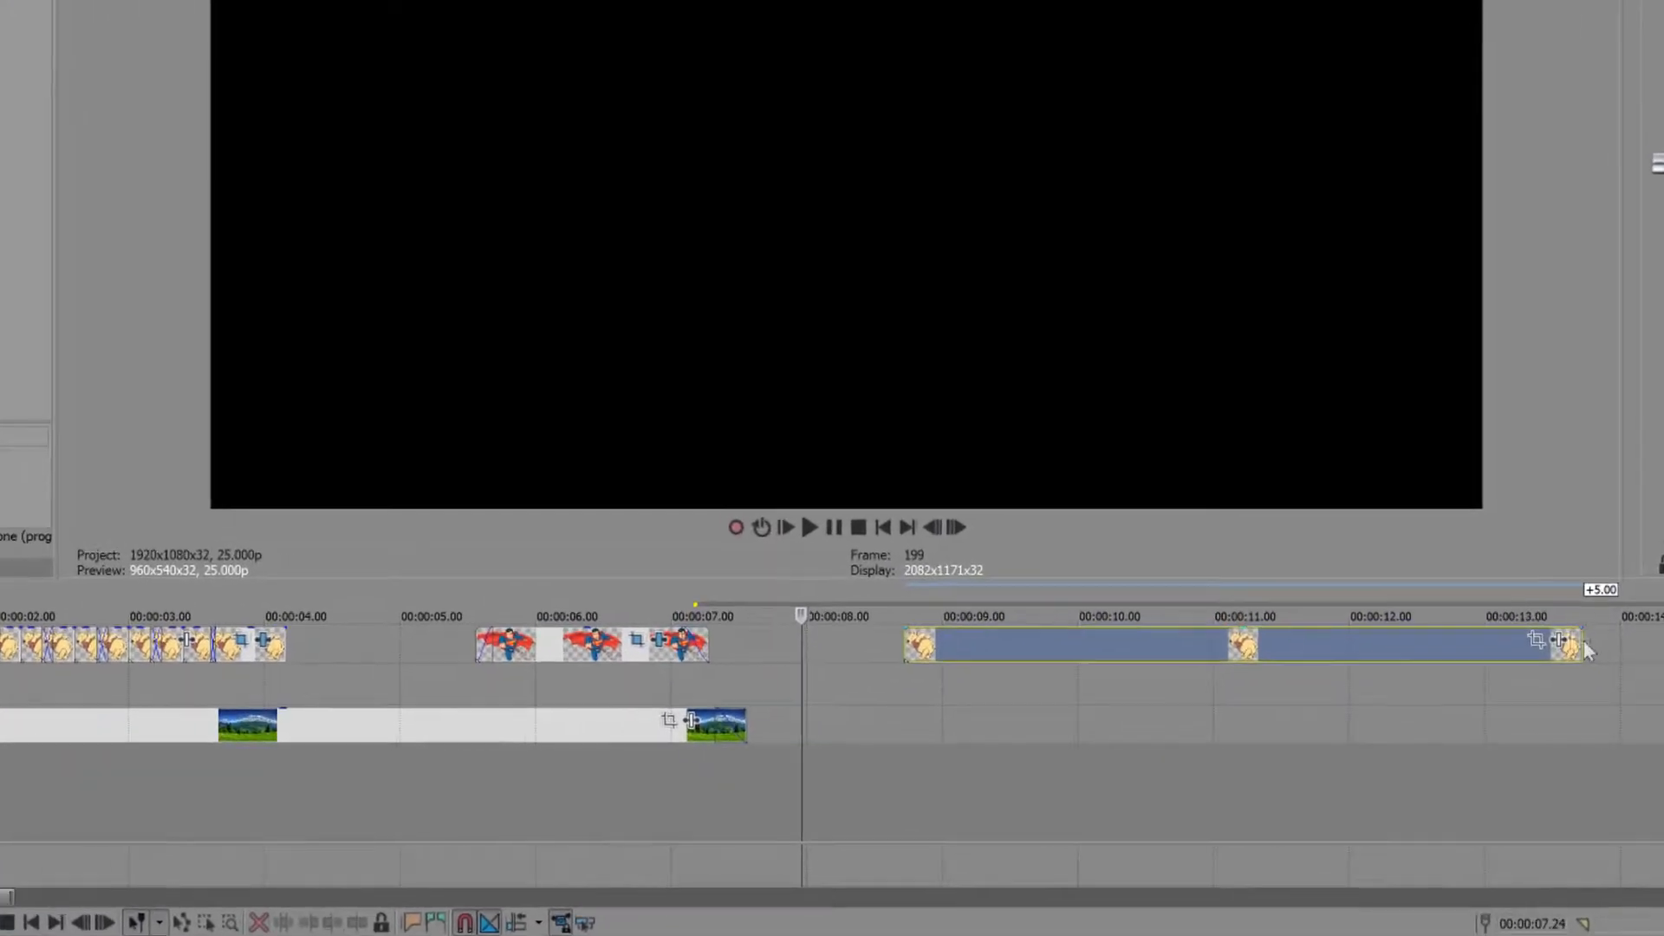
pyautogui.moveTo(1592, 629); pyautogui.dragTo(872, 609)
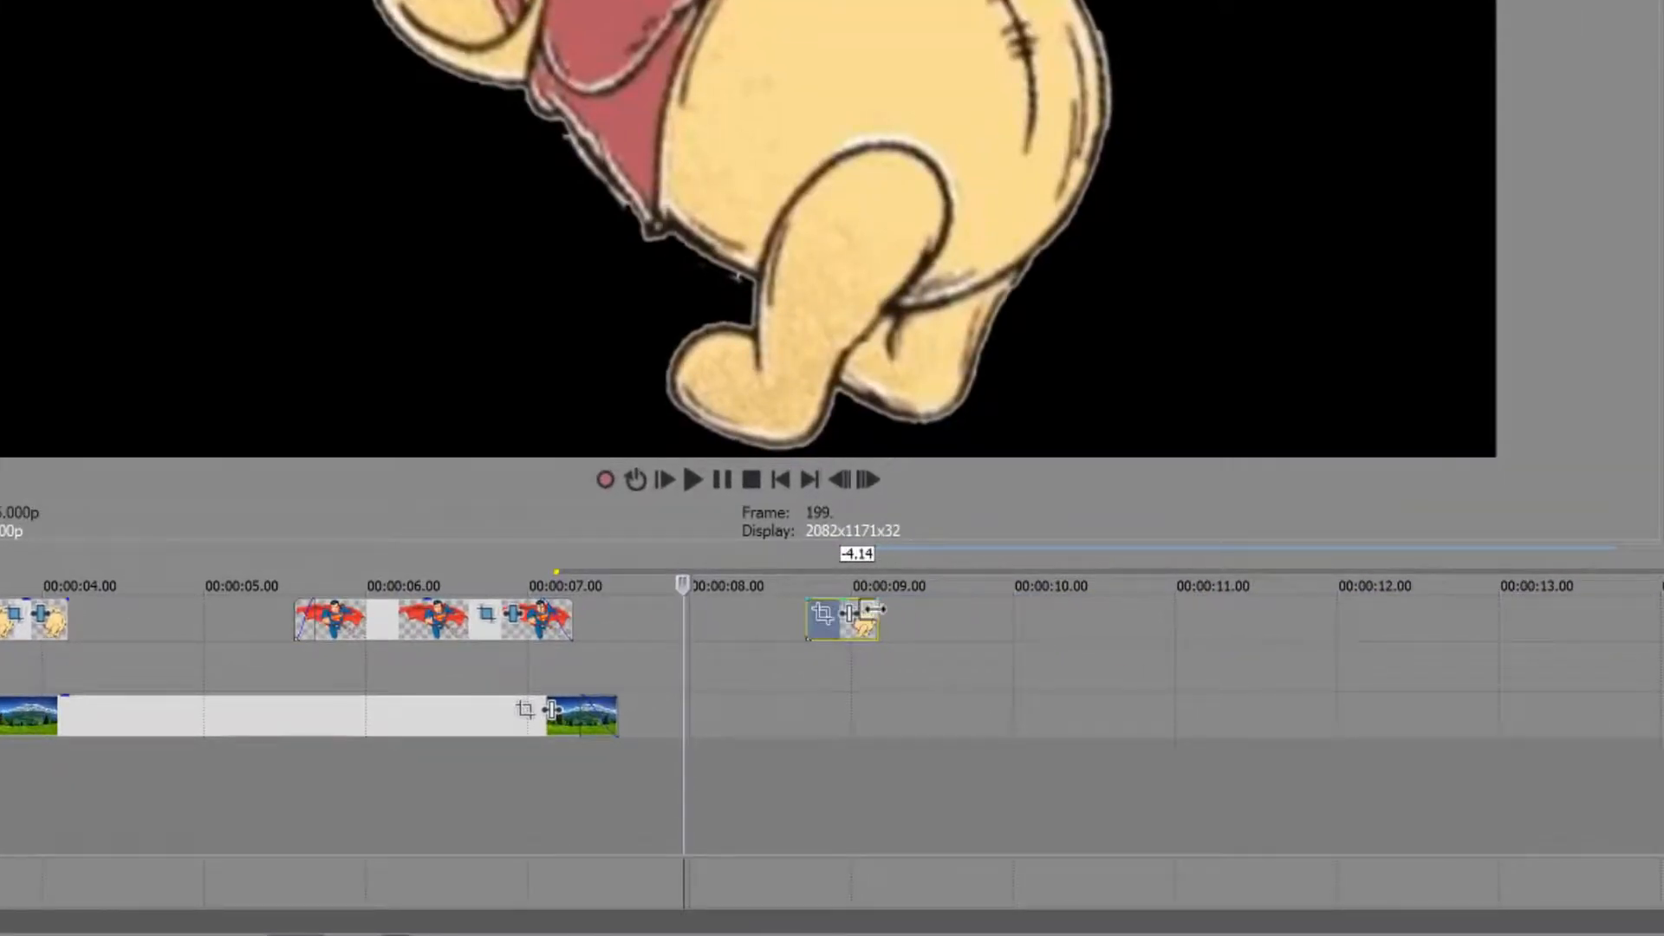
# Copy the short Pooh clip and paste the duplicate directly behind it on the same track
pyautogui.click(831, 664)
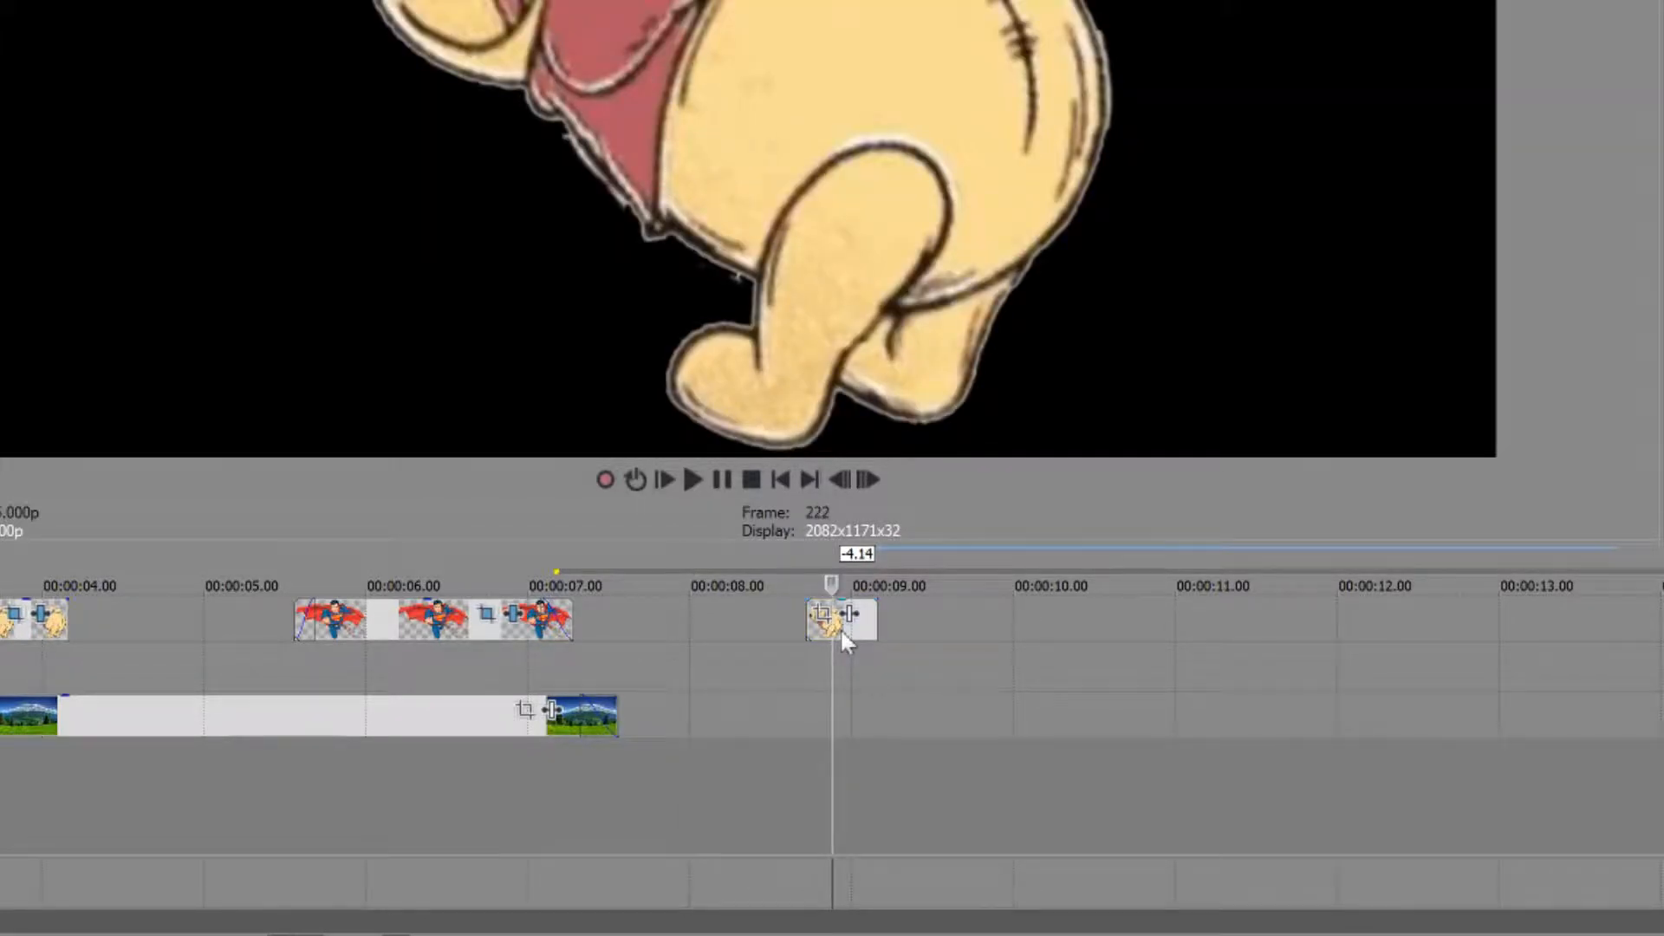
pyautogui.rightClick(842, 634)
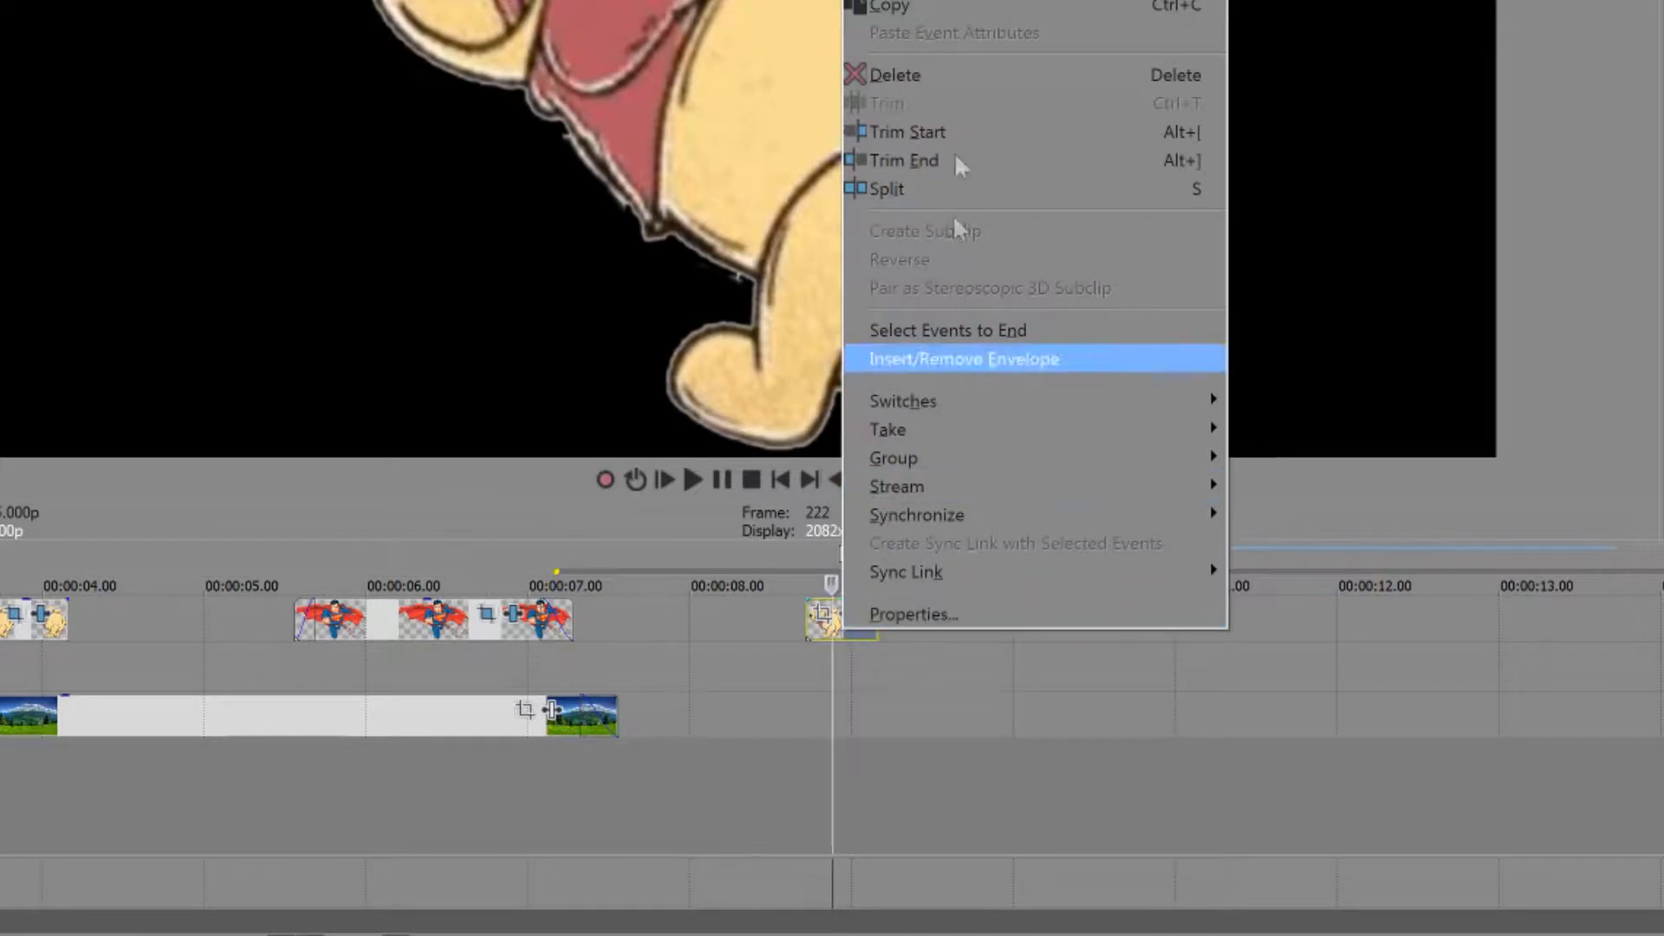
pyautogui.click(948, 11)
pyautogui.click(882, 657)
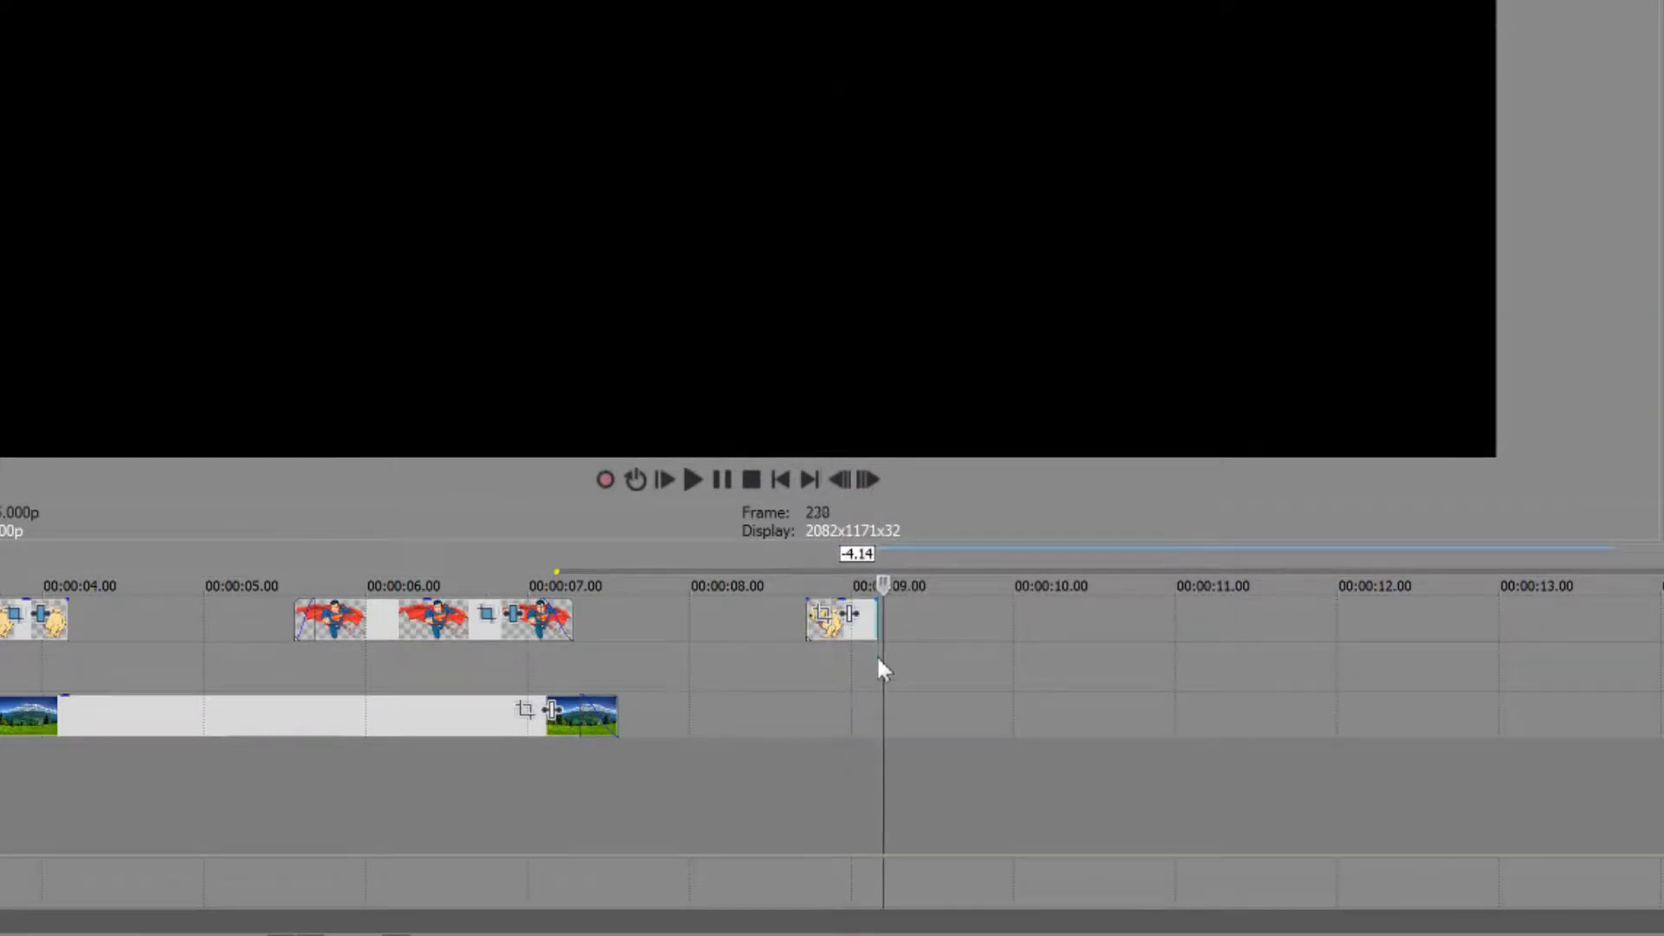
pyautogui.rightClick(884, 617)
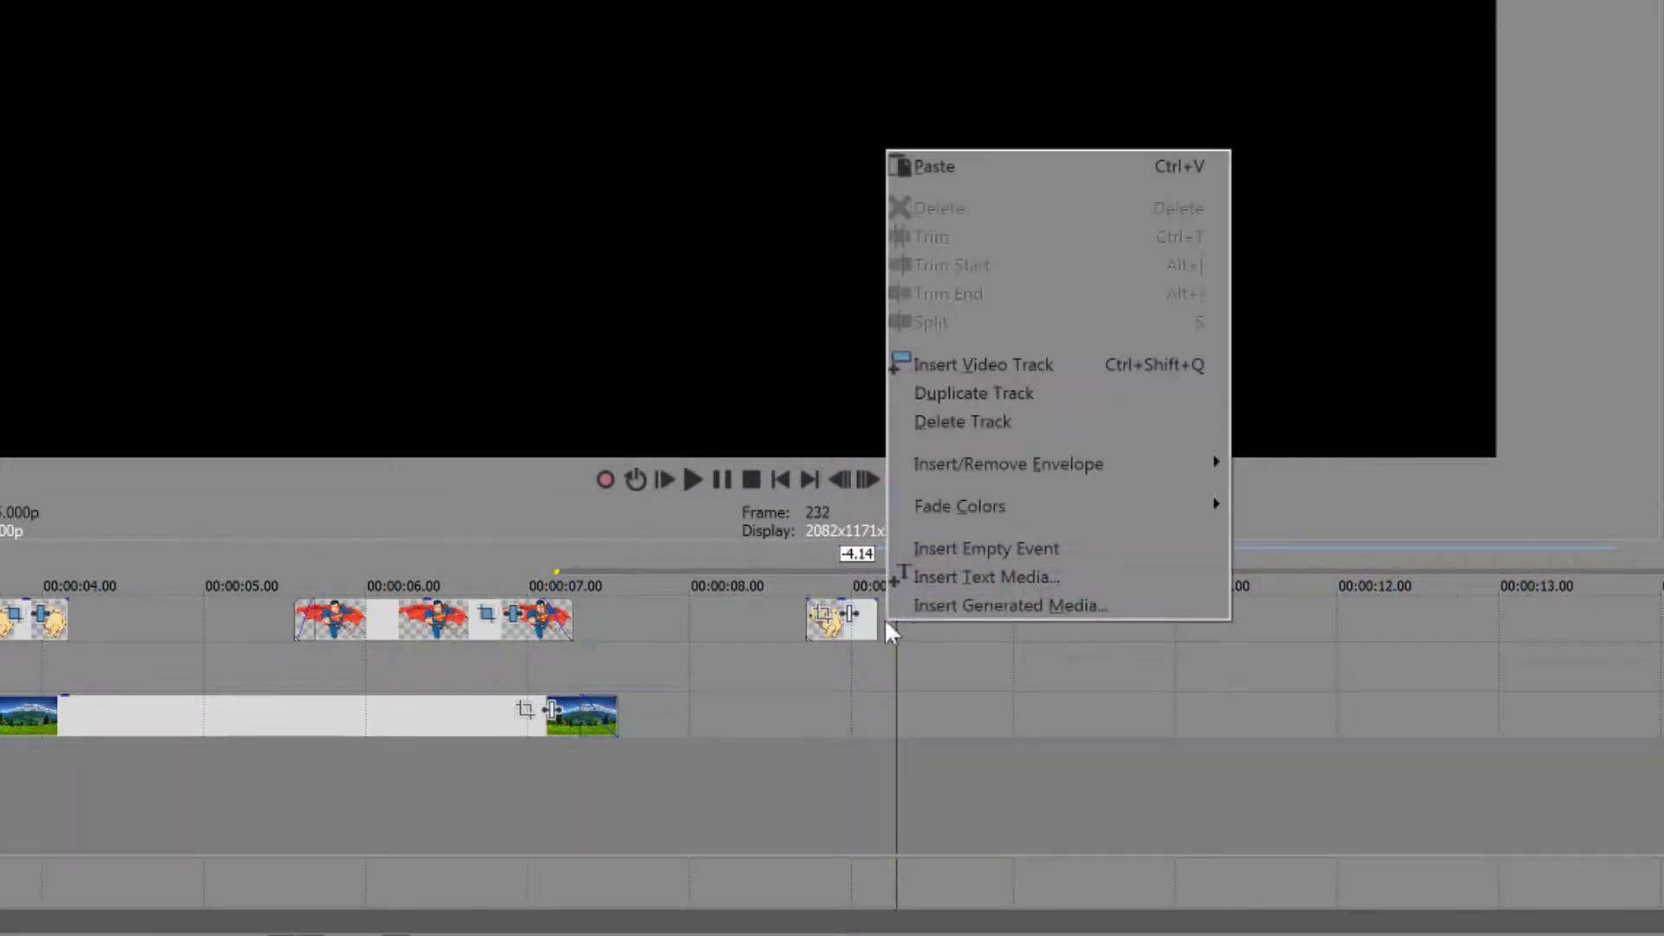
pyautogui.click(984, 164)
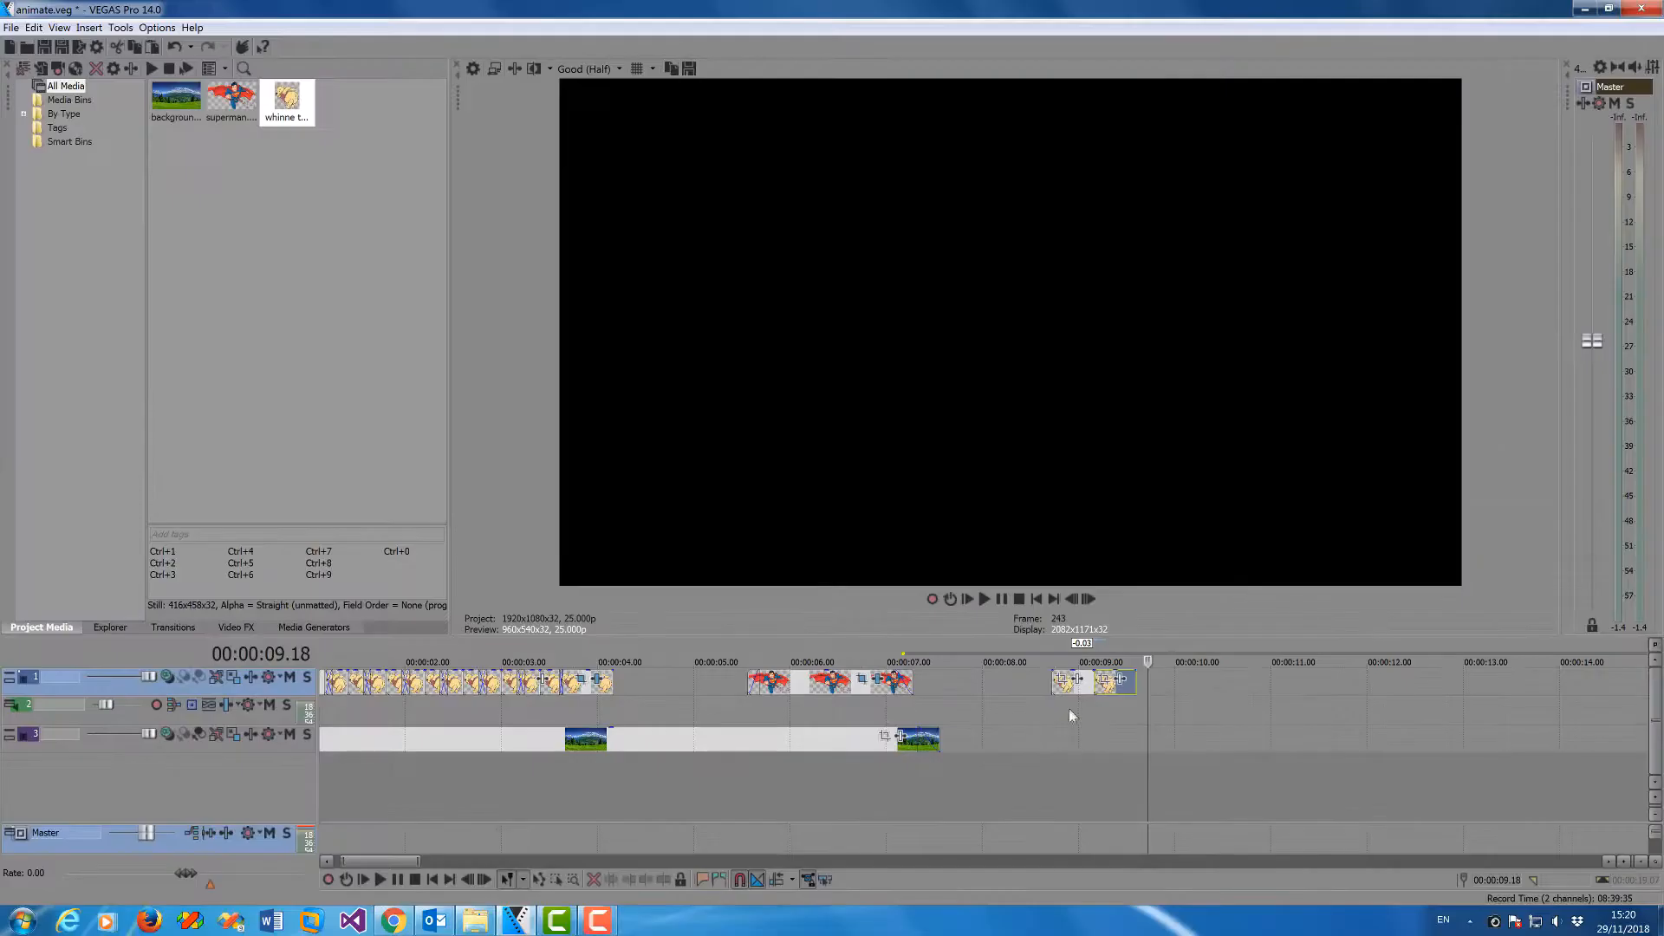
# Flip the second Pooh clip horizontally in its Event Pan/Crop settings
pyautogui.click(841, 665)
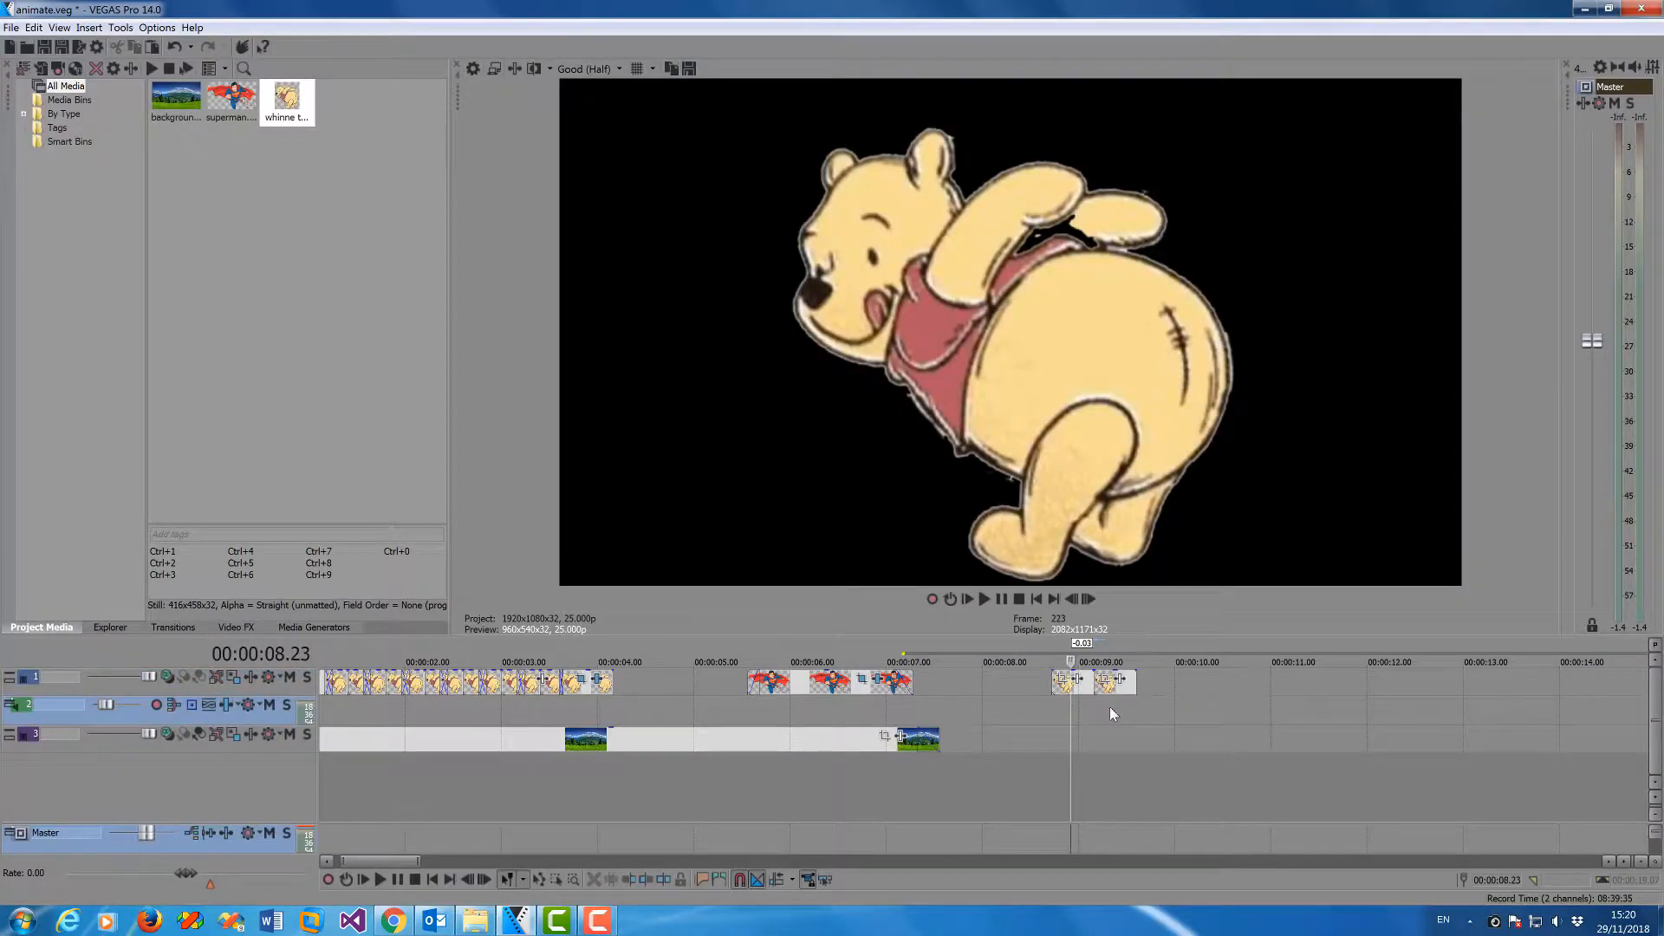
pyautogui.click(1120, 710)
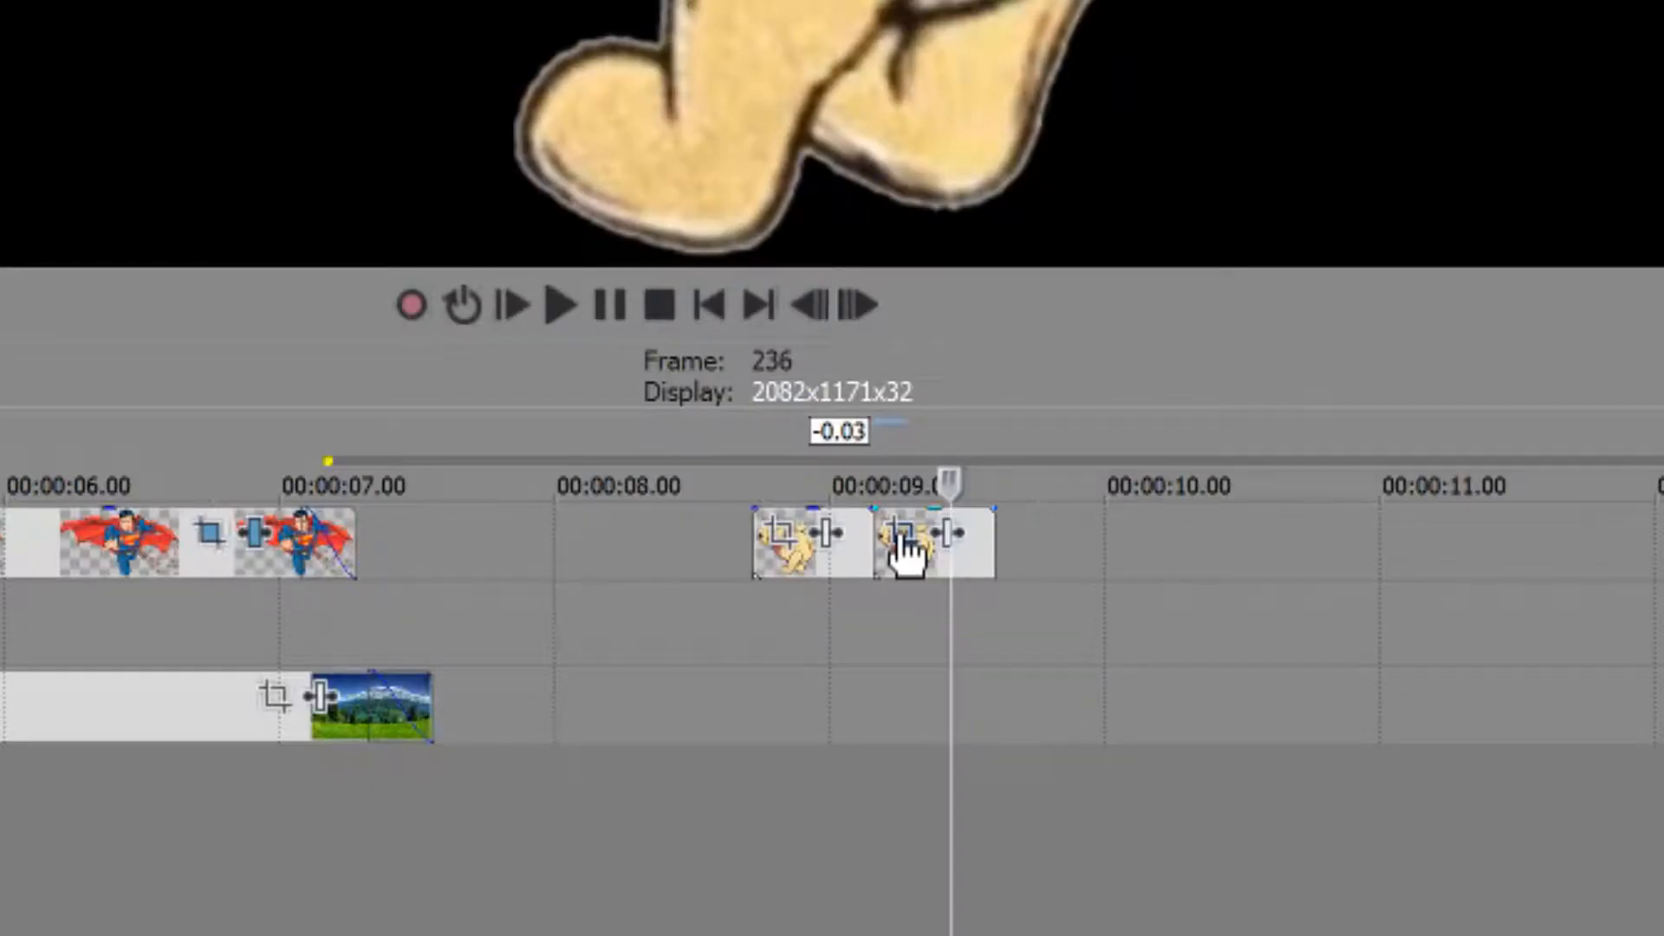
pyautogui.click(906, 555)
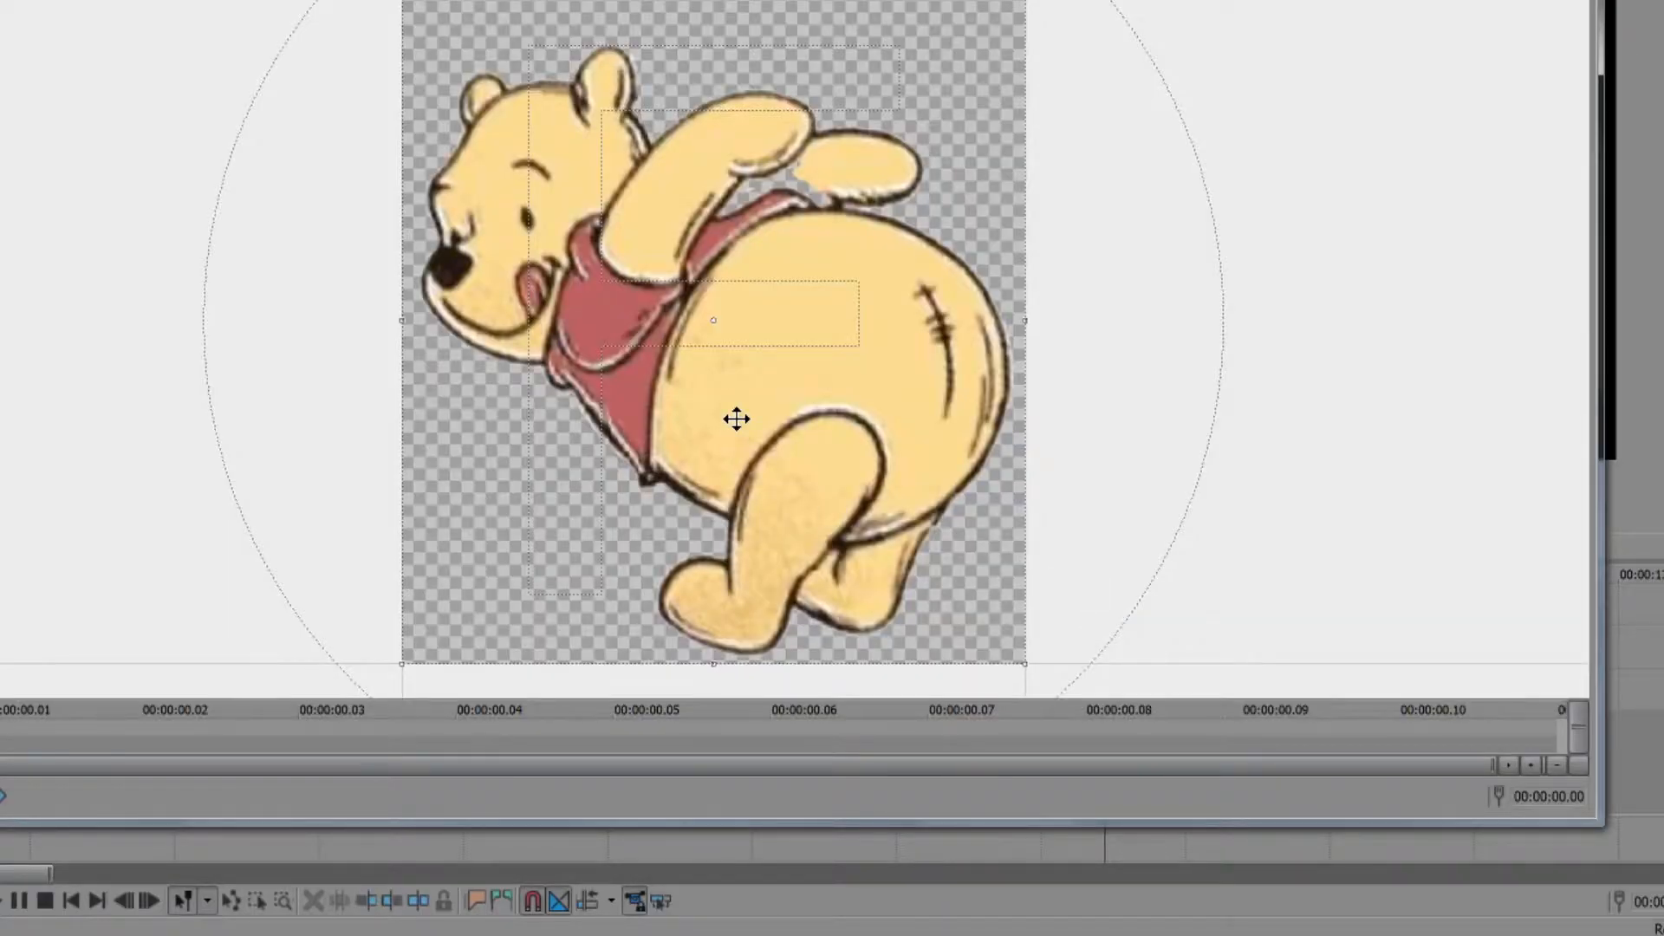
pyautogui.rightClick(736, 419)
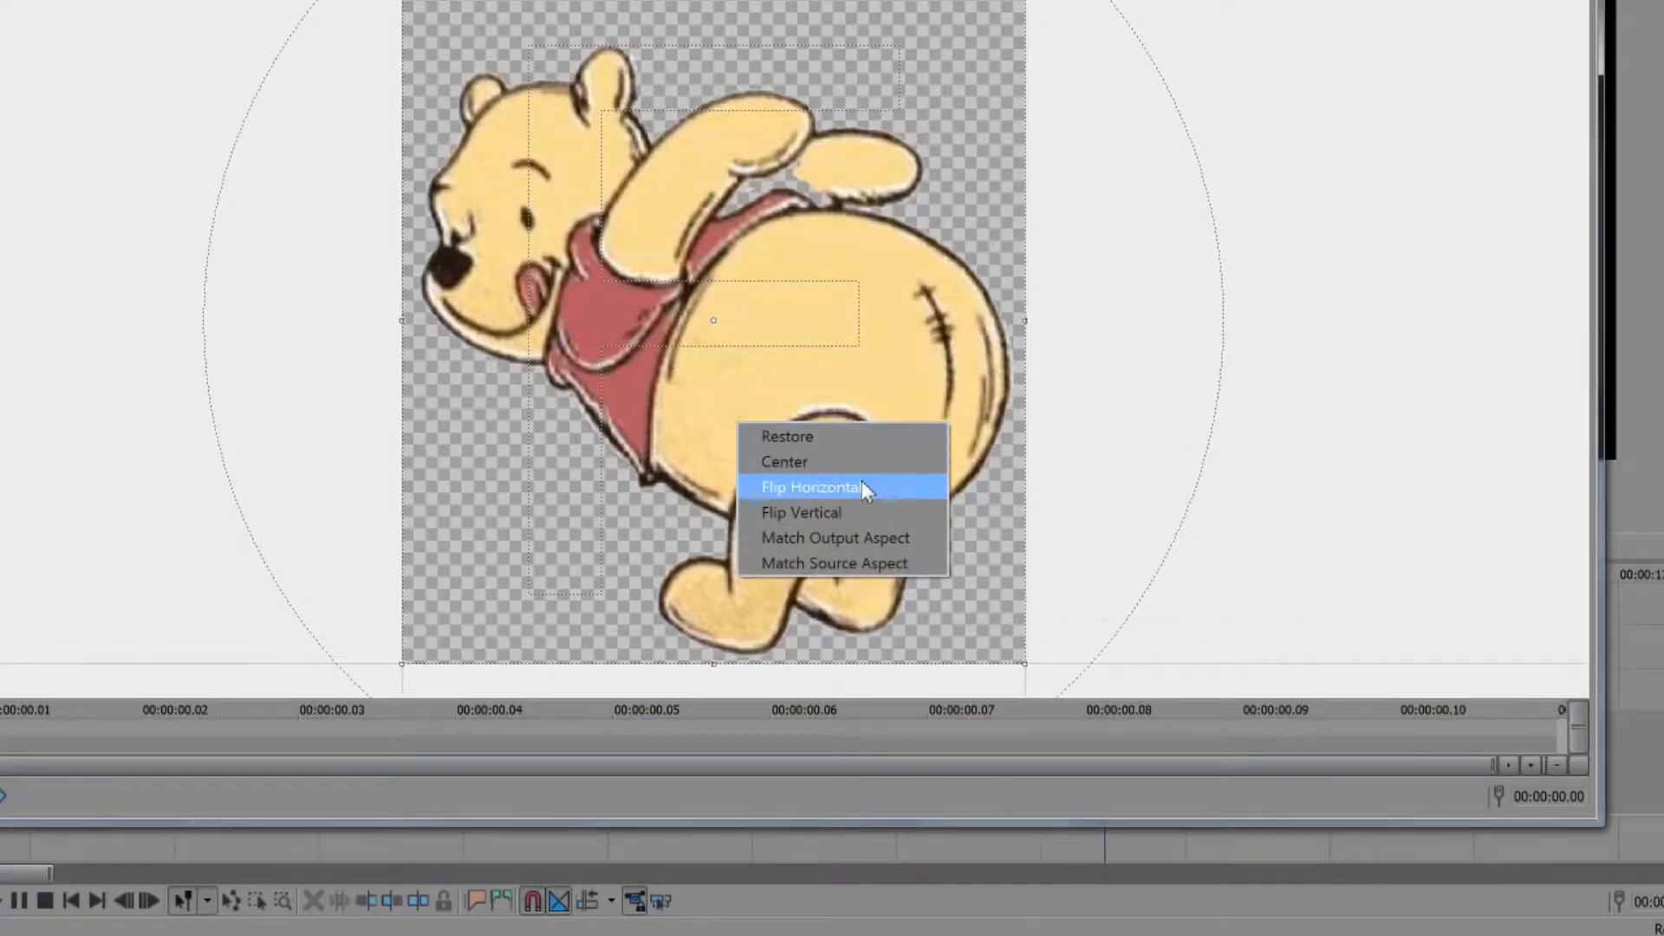
pyautogui.click(914, 488)
pyautogui.moveTo(1319, 156); pyautogui.dragTo(1171, 292)
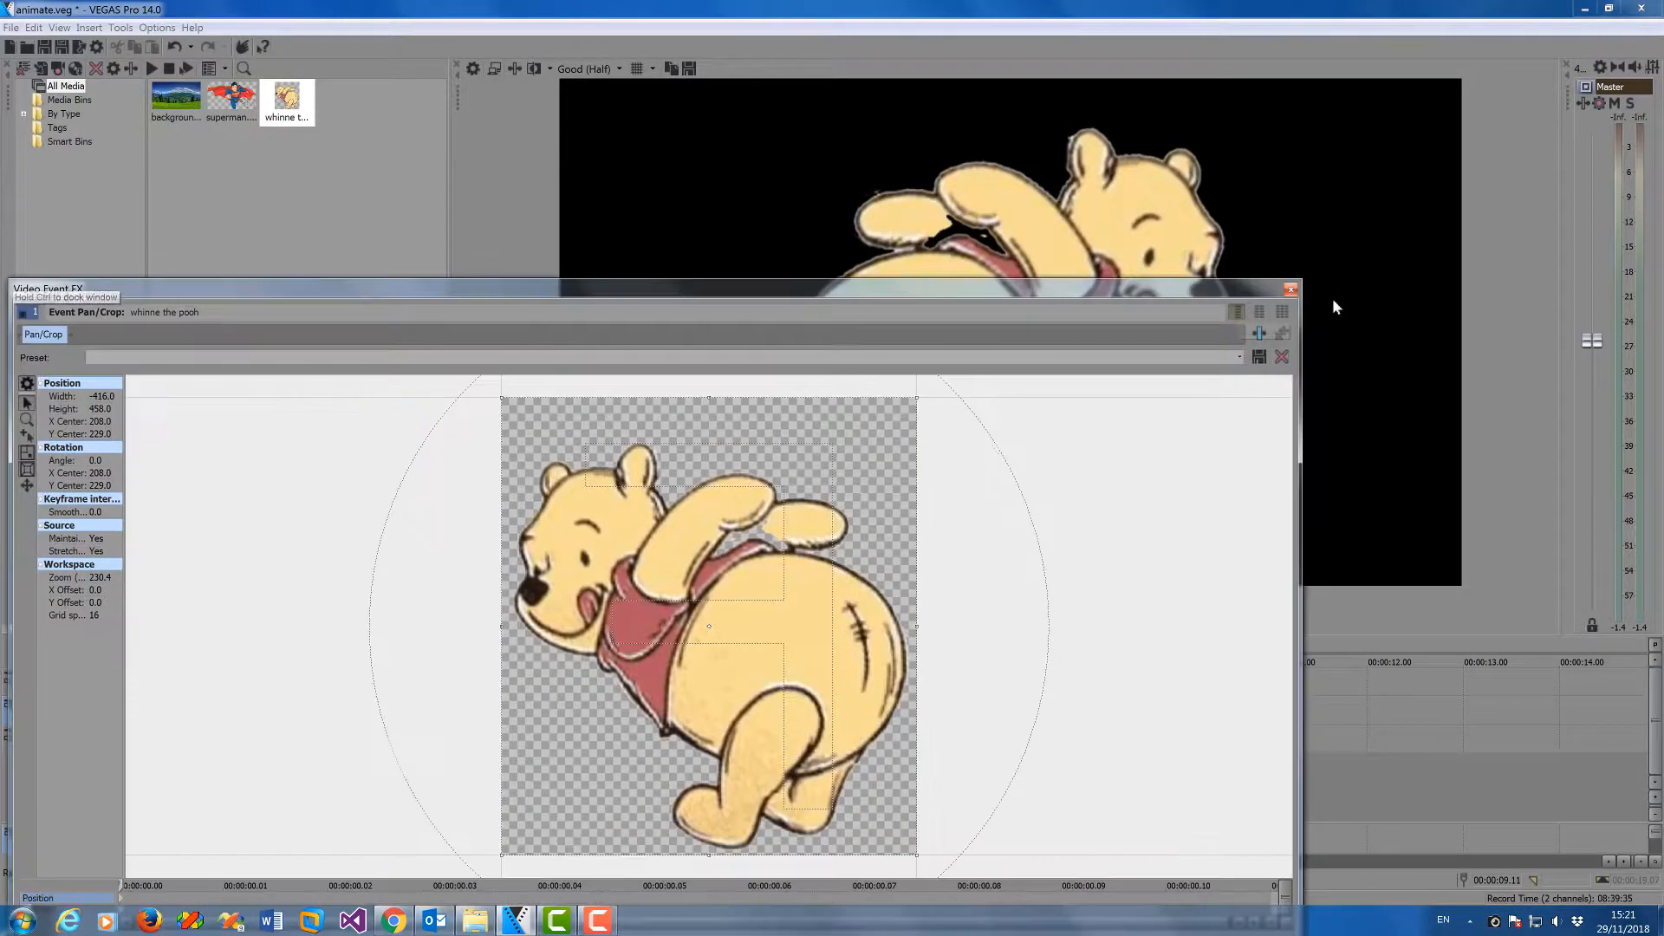
pyautogui.click(1292, 291)
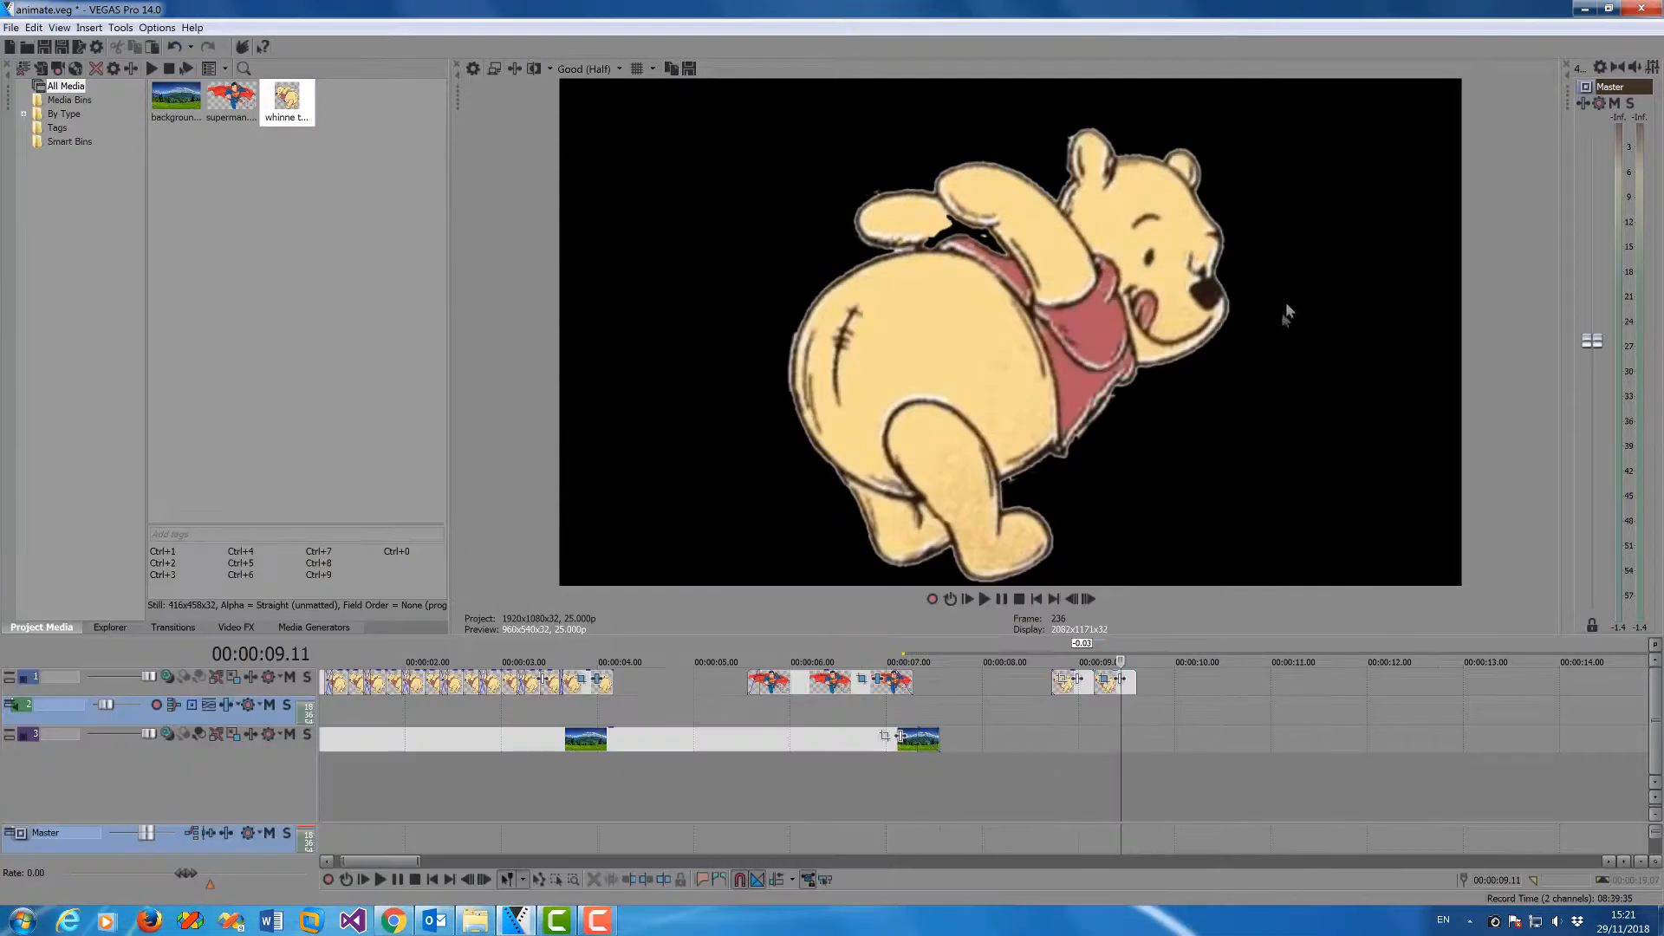
# Play the two Pooh clips, then shorten each by 3 frames and keep them directly adjacent
pyautogui.click(1055, 730)
pyautogui.press('space')
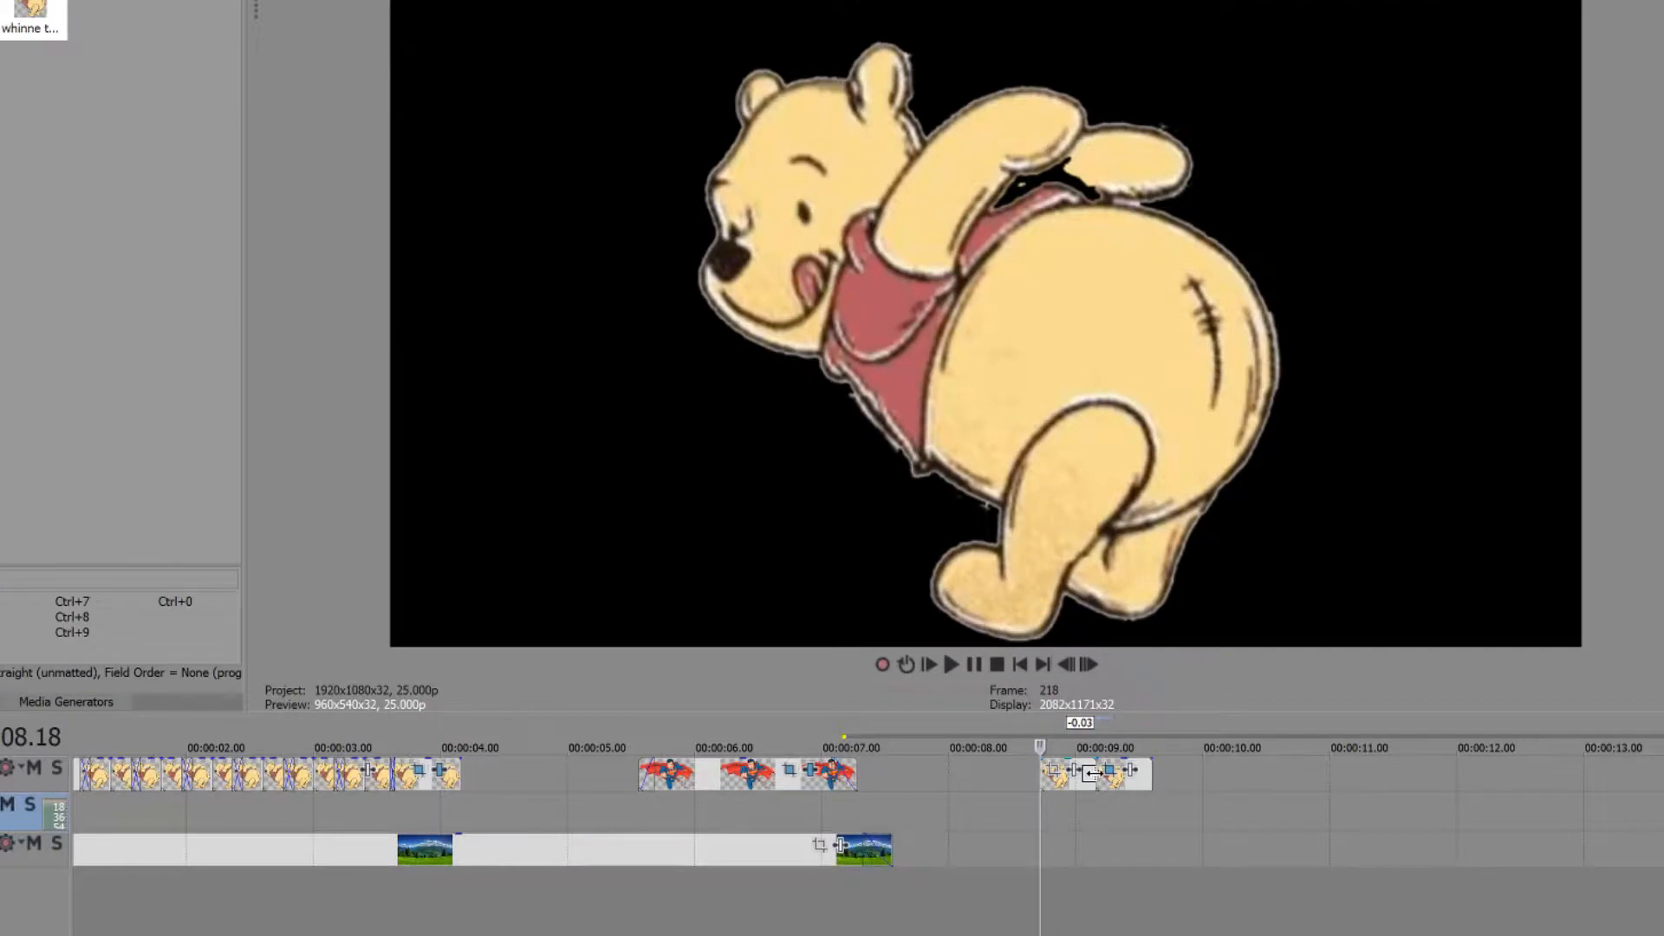
pyautogui.moveTo(1094, 774)
pyautogui.mouseDown()
pyautogui.moveTo(1079, 773)
pyautogui.moveTo(1121, 783)
pyautogui.mouseUp()
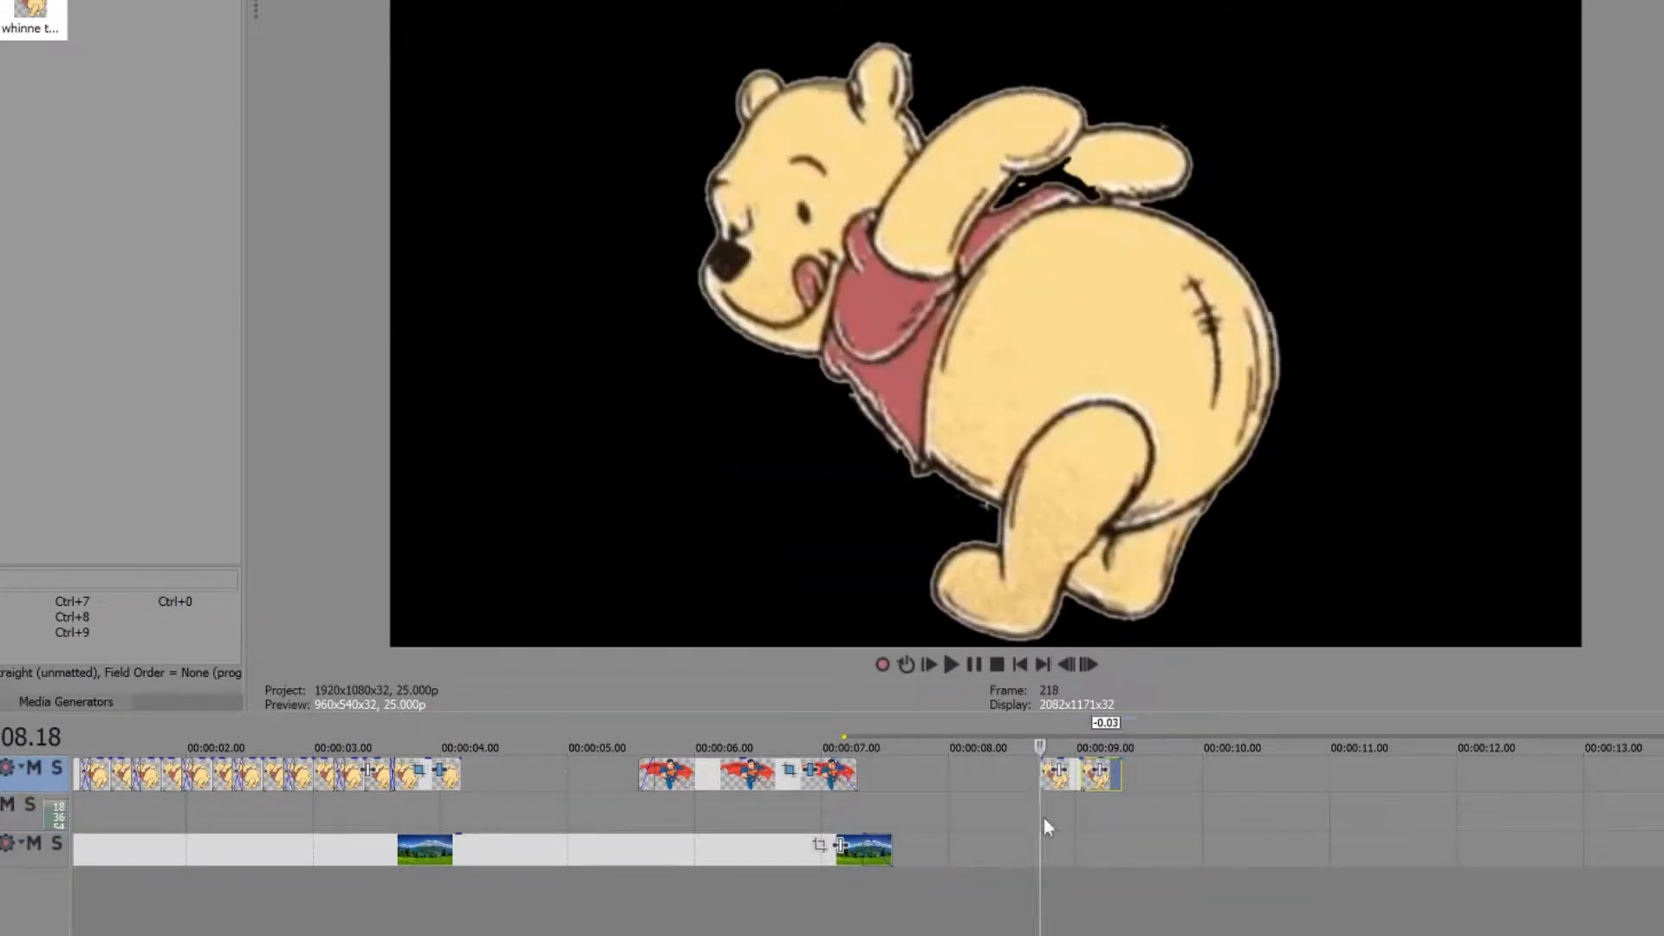
# Play back the shortened pair of Pooh clips from its start
pyautogui.click(1042, 816)
pyautogui.press('space')
pyautogui.press('space')
pyautogui.click(1033, 816)
pyautogui.press('space')
pyautogui.press('space')
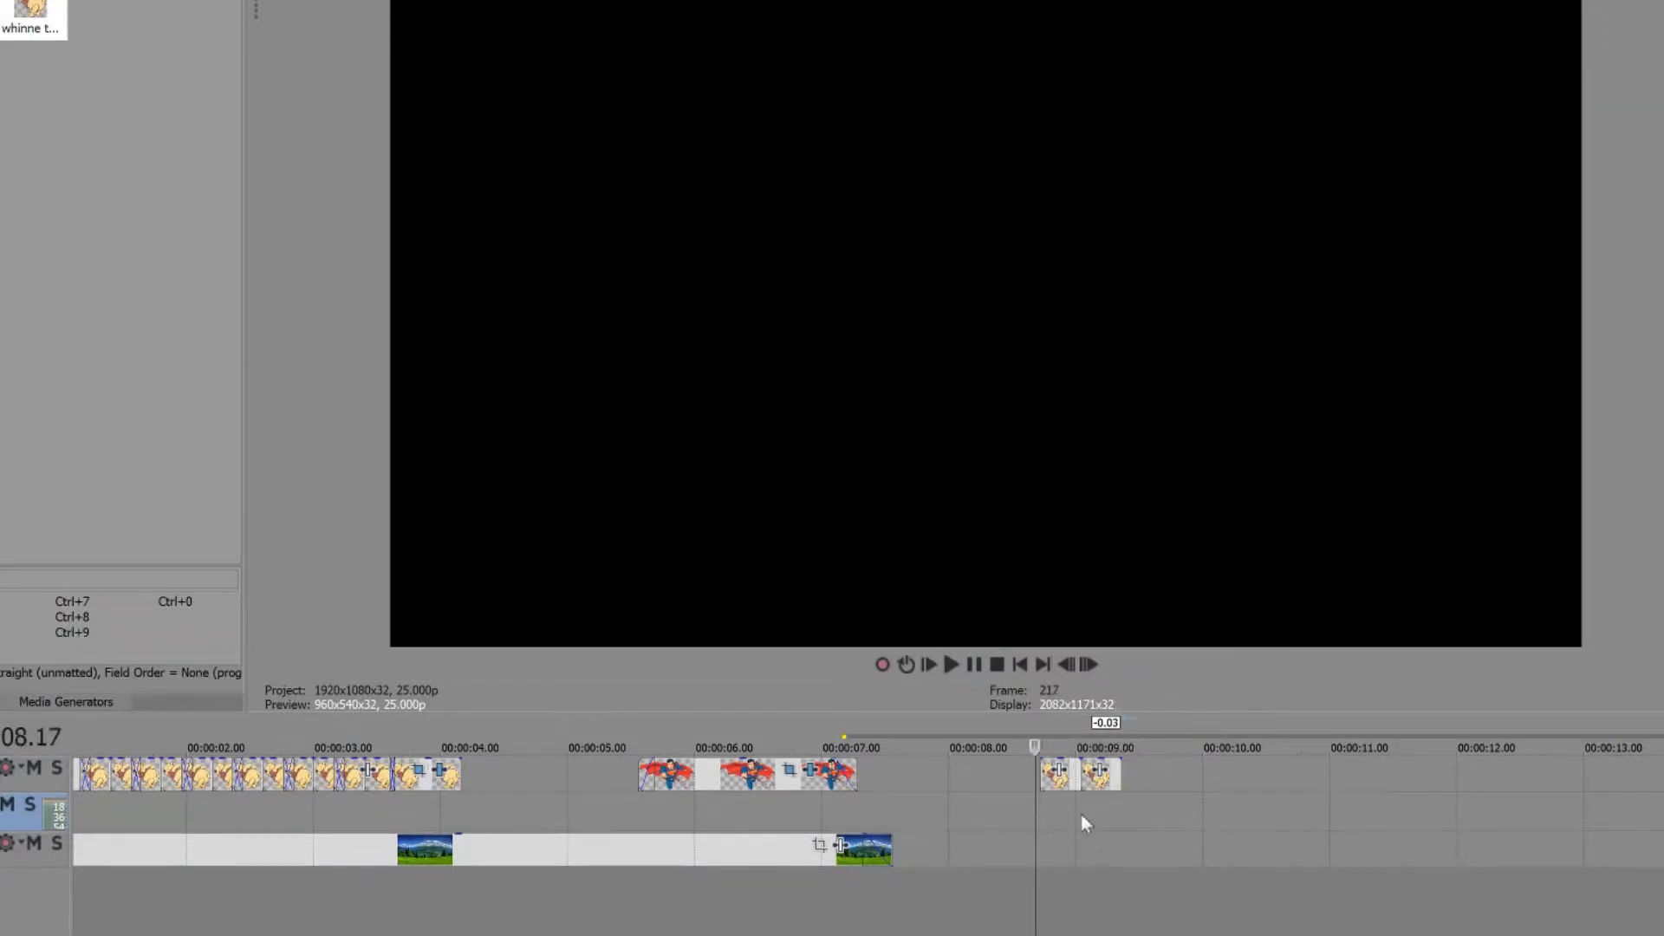
# Select both the normal and the flipped Pooh clips and copy them together
pyautogui.click(1061, 783)
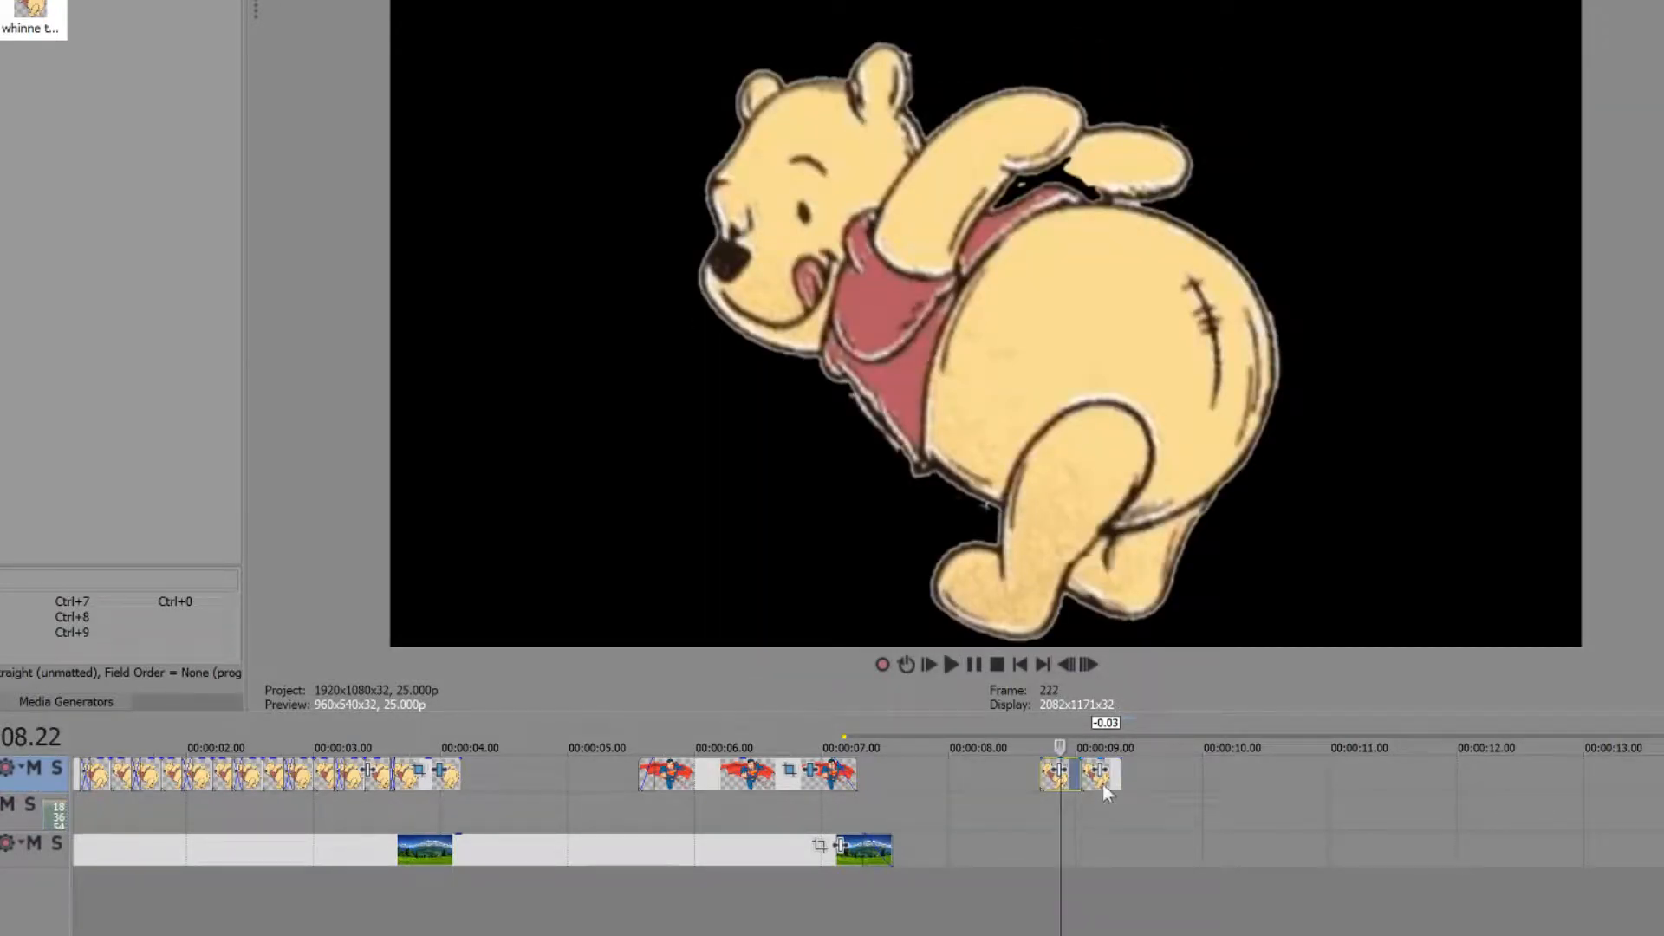
pyautogui.keyDown('ctrl'); pyautogui.click(1103, 784); pyautogui.keyUp('ctrl')
pyautogui.click(1081, 805)
pyautogui.click(1073, 783)
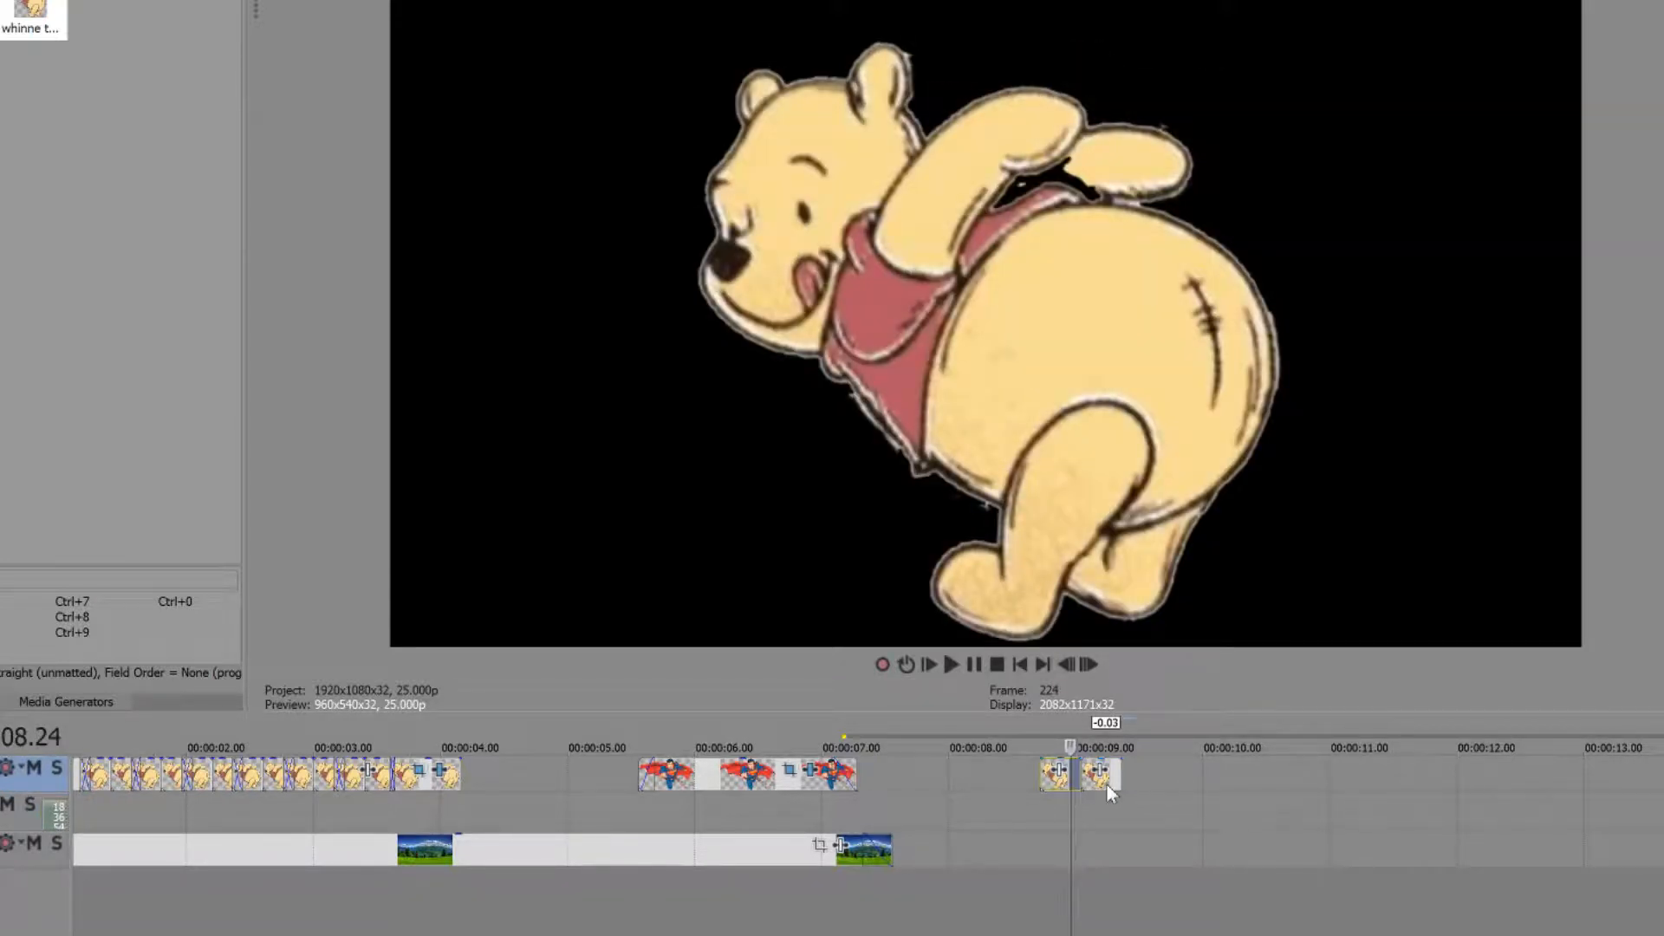
pyautogui.rightClick(1108, 784)
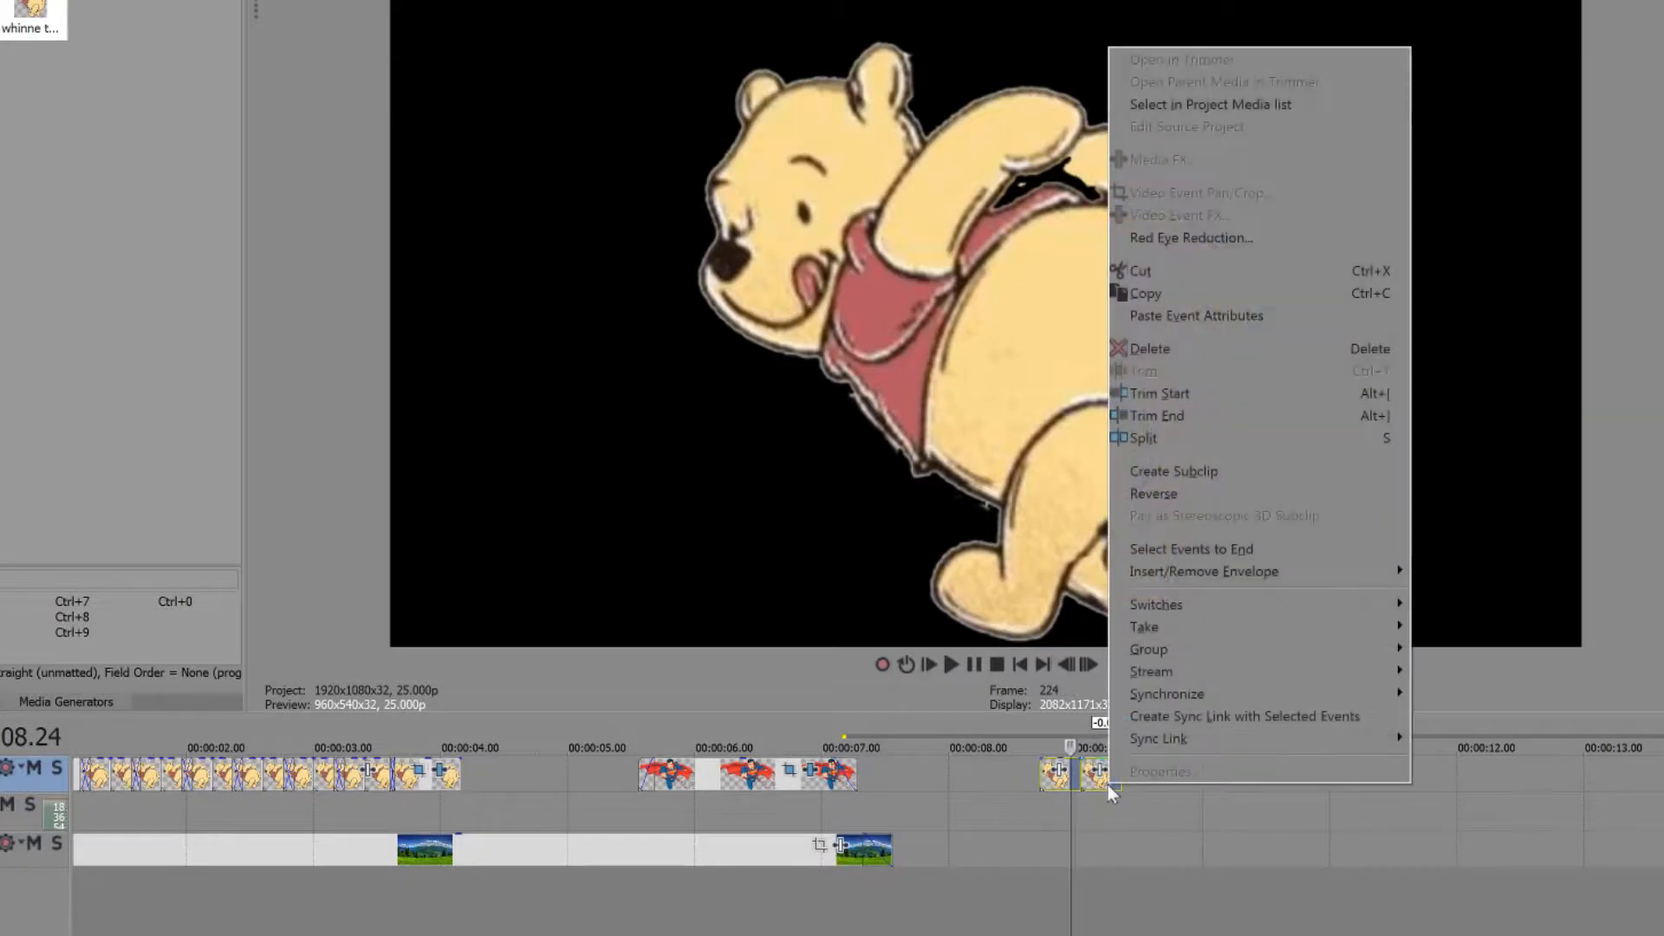
pyautogui.click(1146, 293)
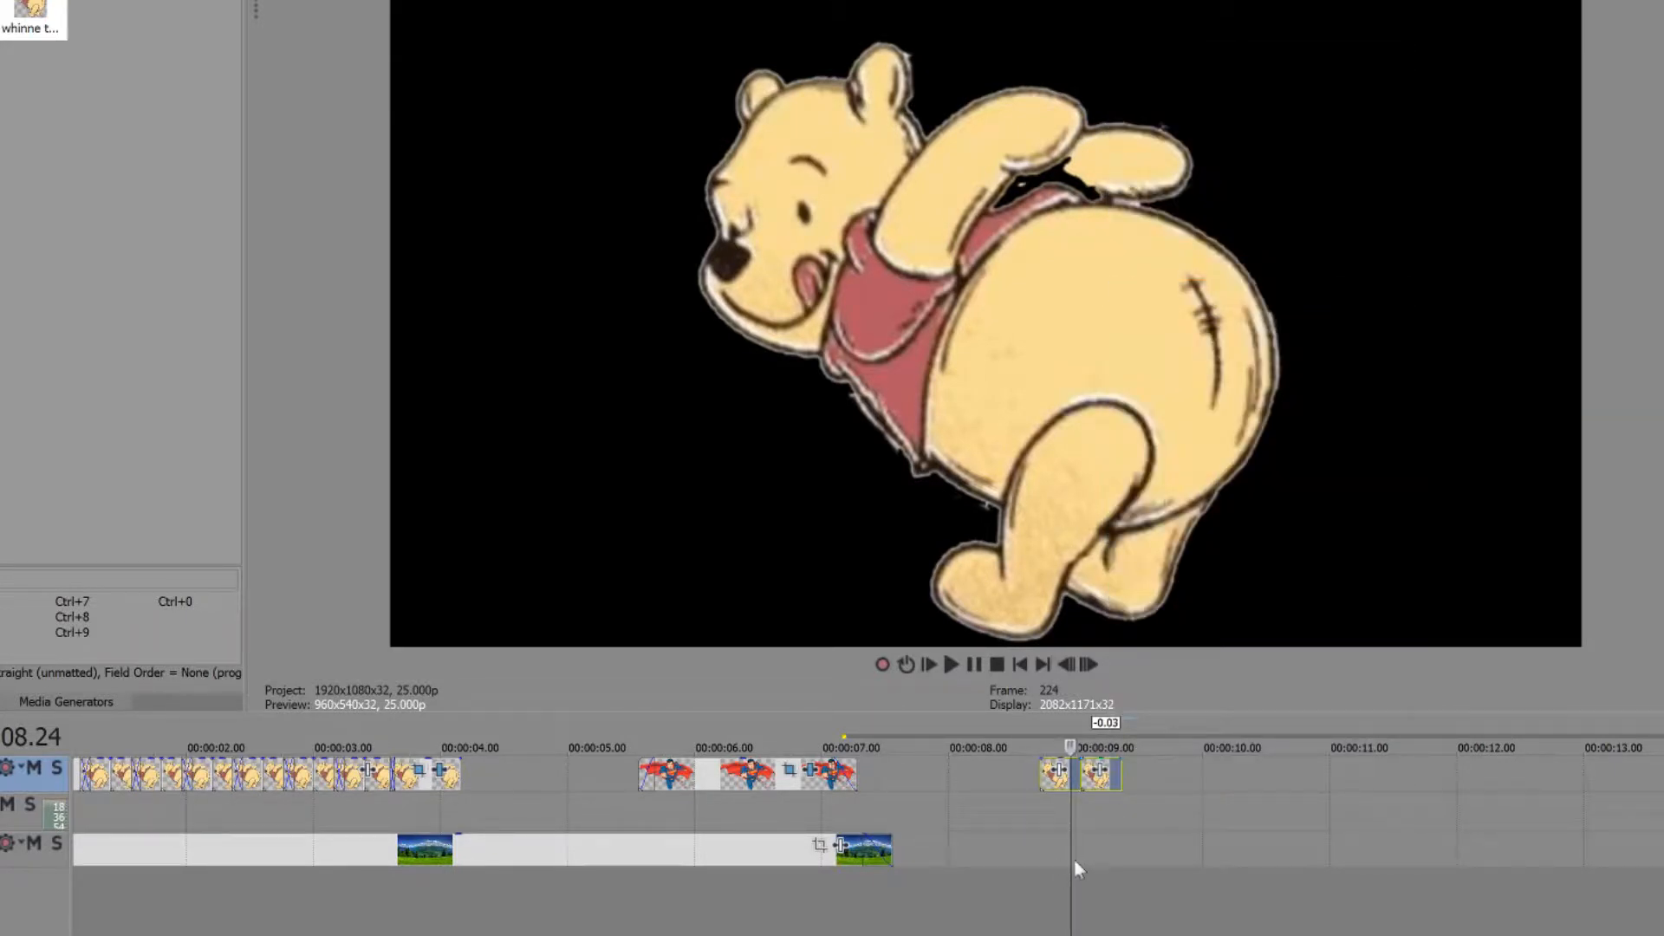
# Paste the copied pair eight times back to back, starting at the end of the flipped clip
pyautogui.click(1121, 806)
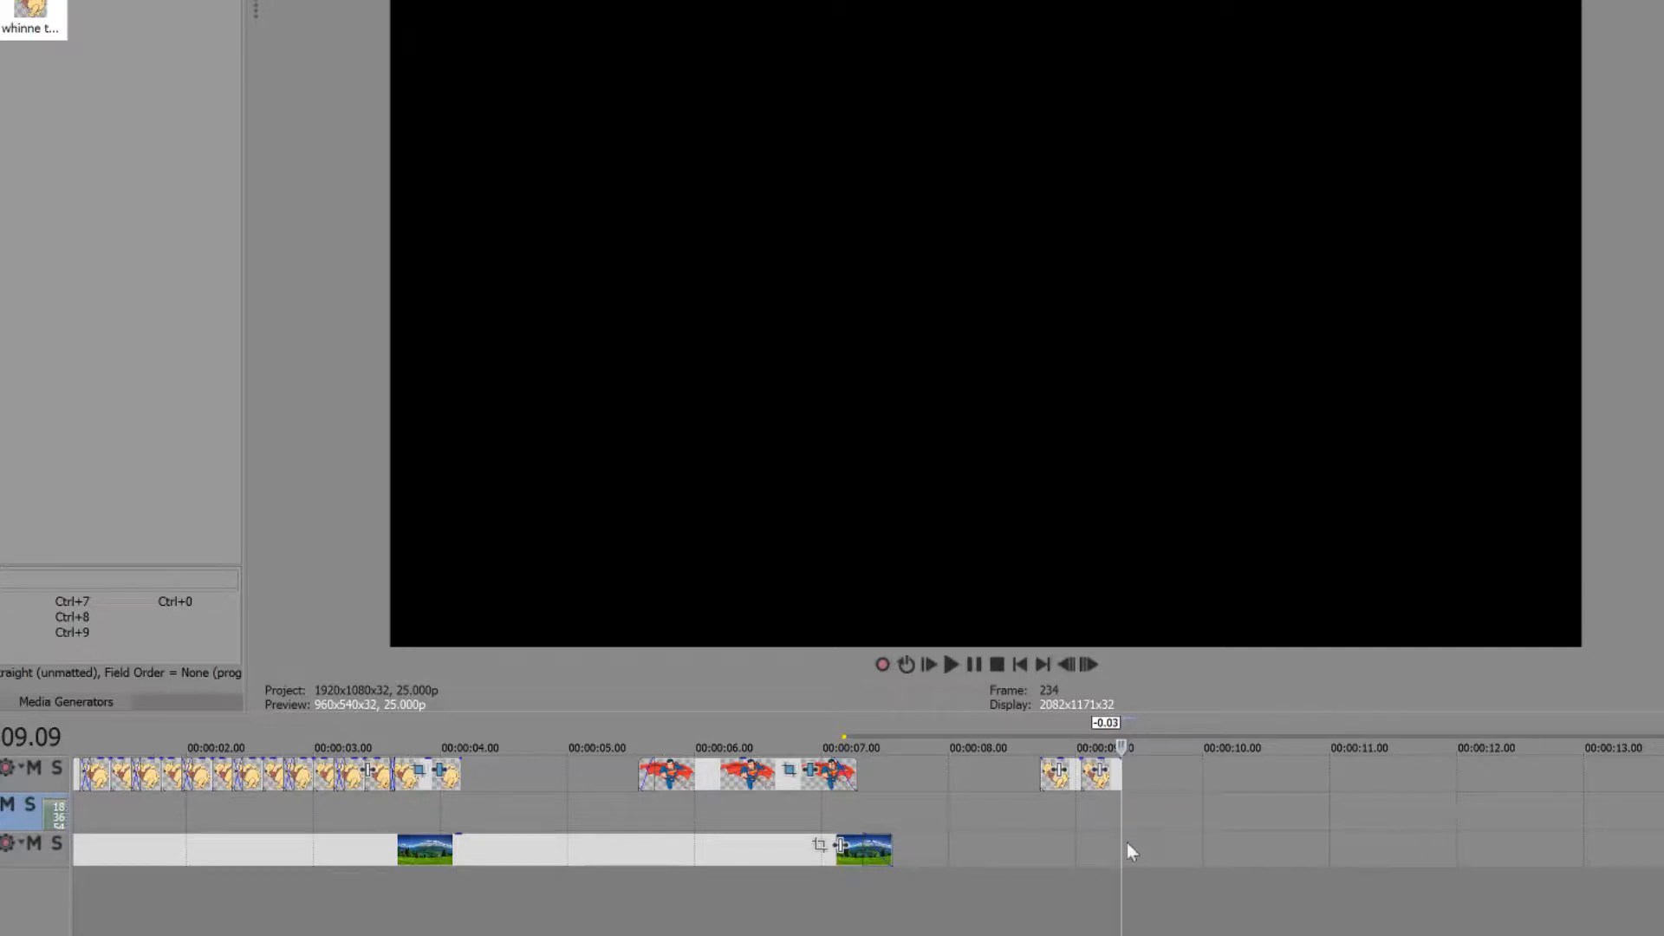
pyautogui.hotkey('ctrl', 'v')
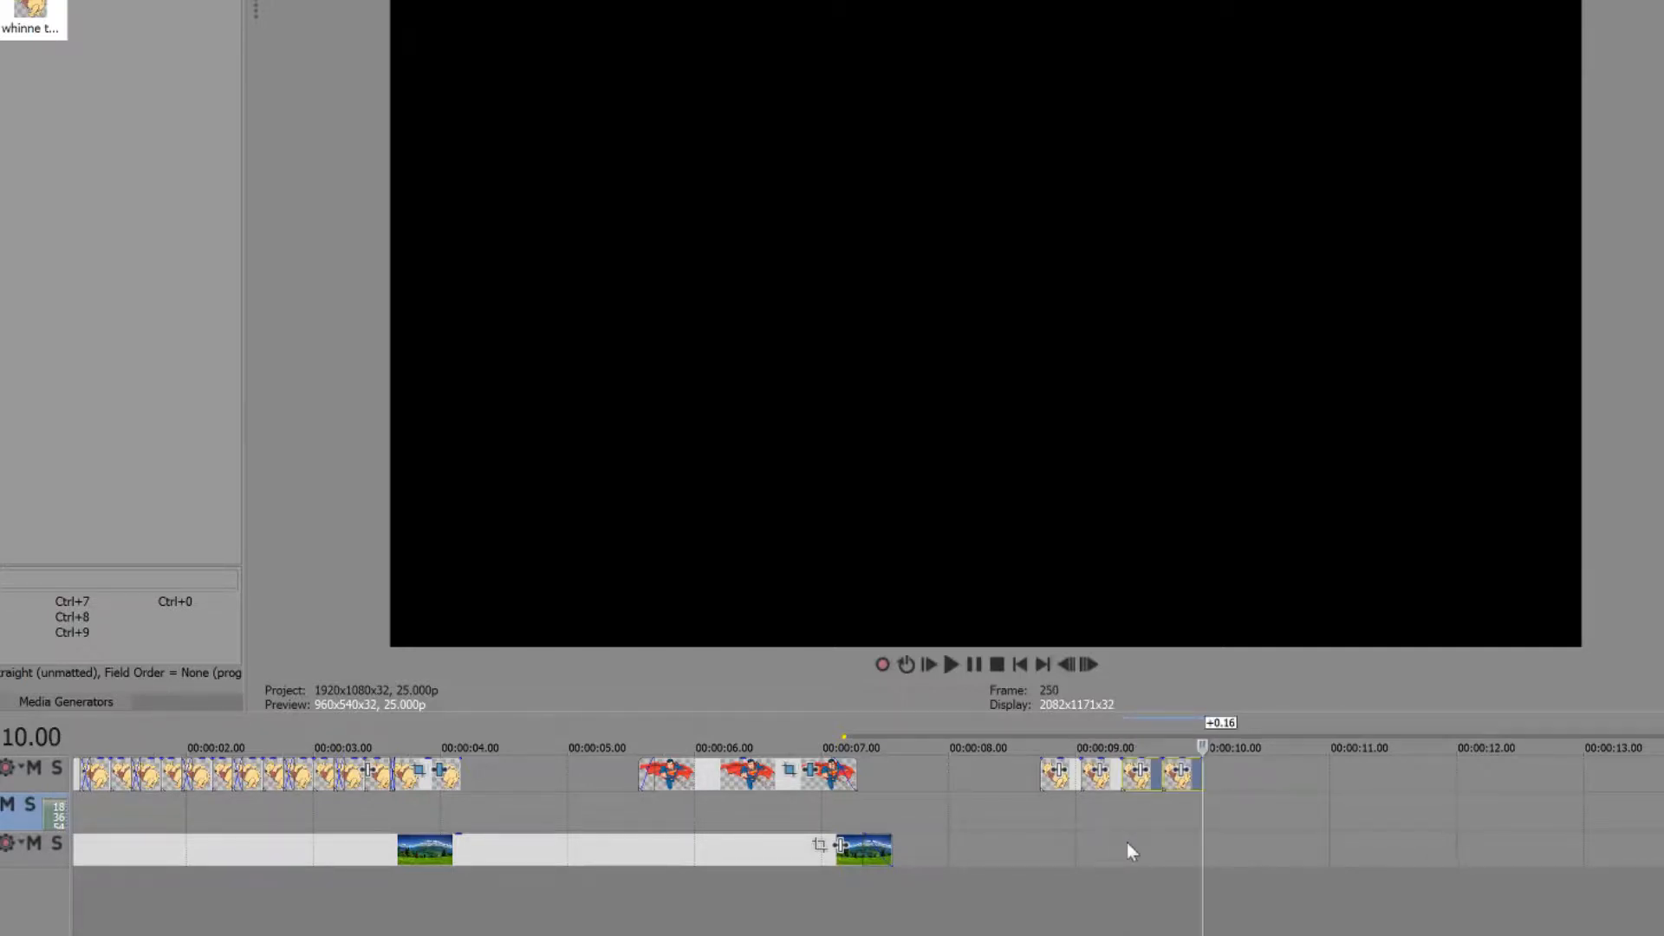
pyautogui.hotkey('ctrl', 'v')
pyautogui.hotkey('ctrl', 'v')
pyautogui.hotkey('ctrl', 'v')
pyautogui.hotkey('ctrl', 'v')
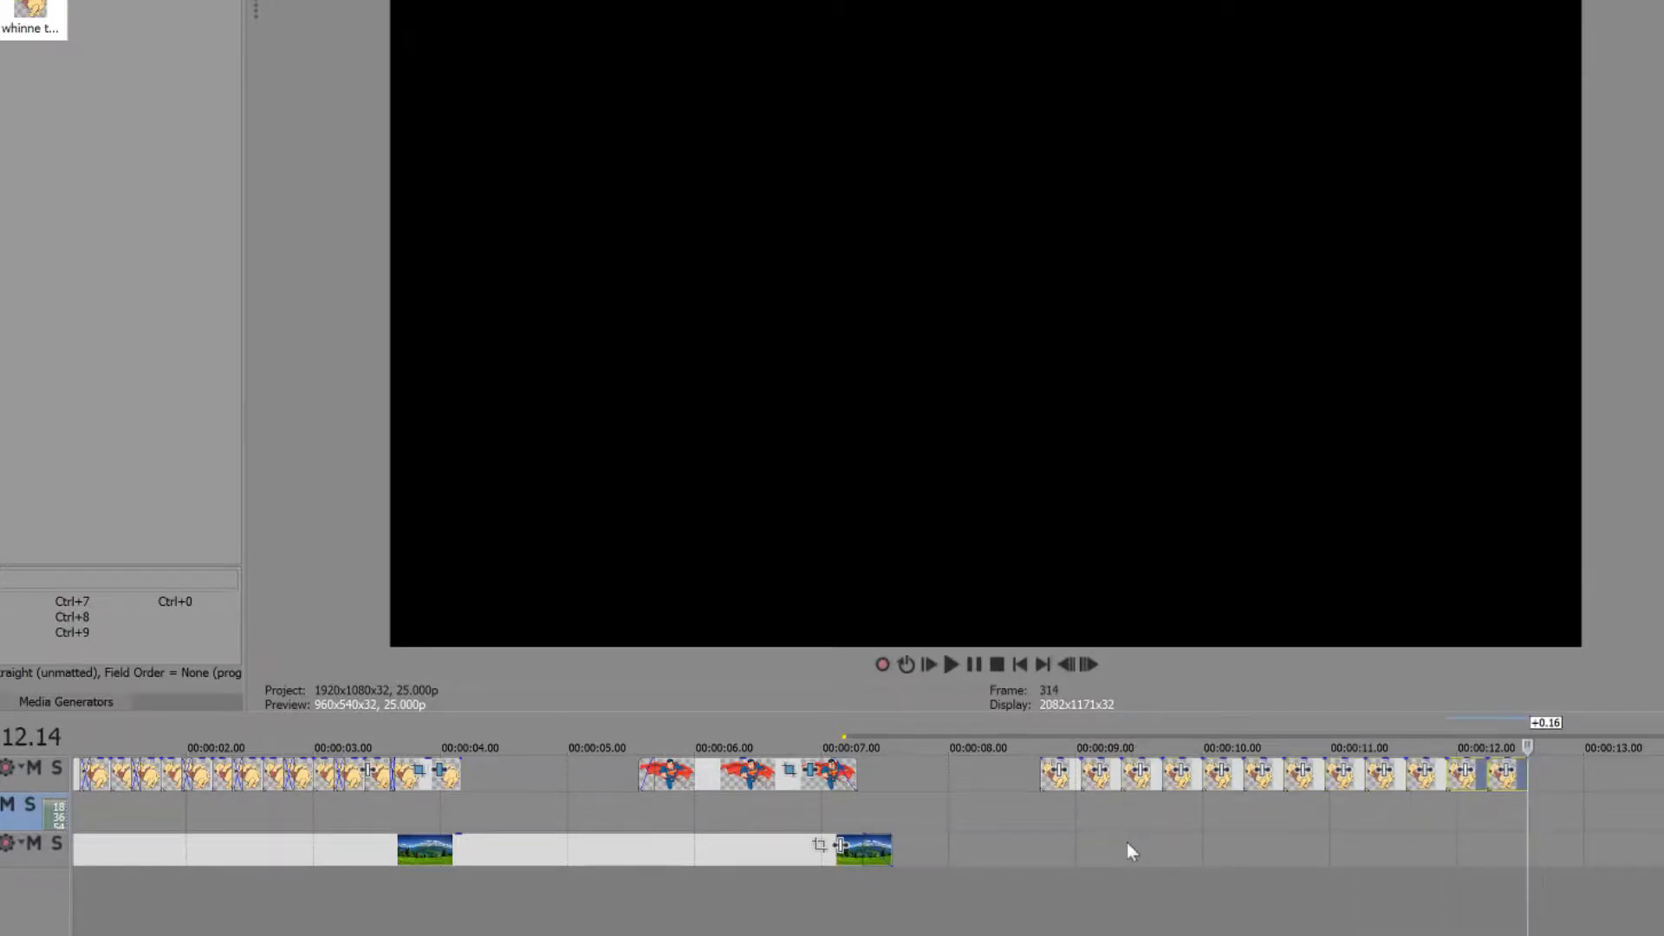
pyautogui.hotkey('ctrl', 'v')
pyautogui.hotkey('ctrl', 'v')
pyautogui.hotkey('ctrl', 'v')
# Play the repeated Pooh clips from their start, then view a frame early in the finished animation for comparison
pyautogui.click(1035, 809)
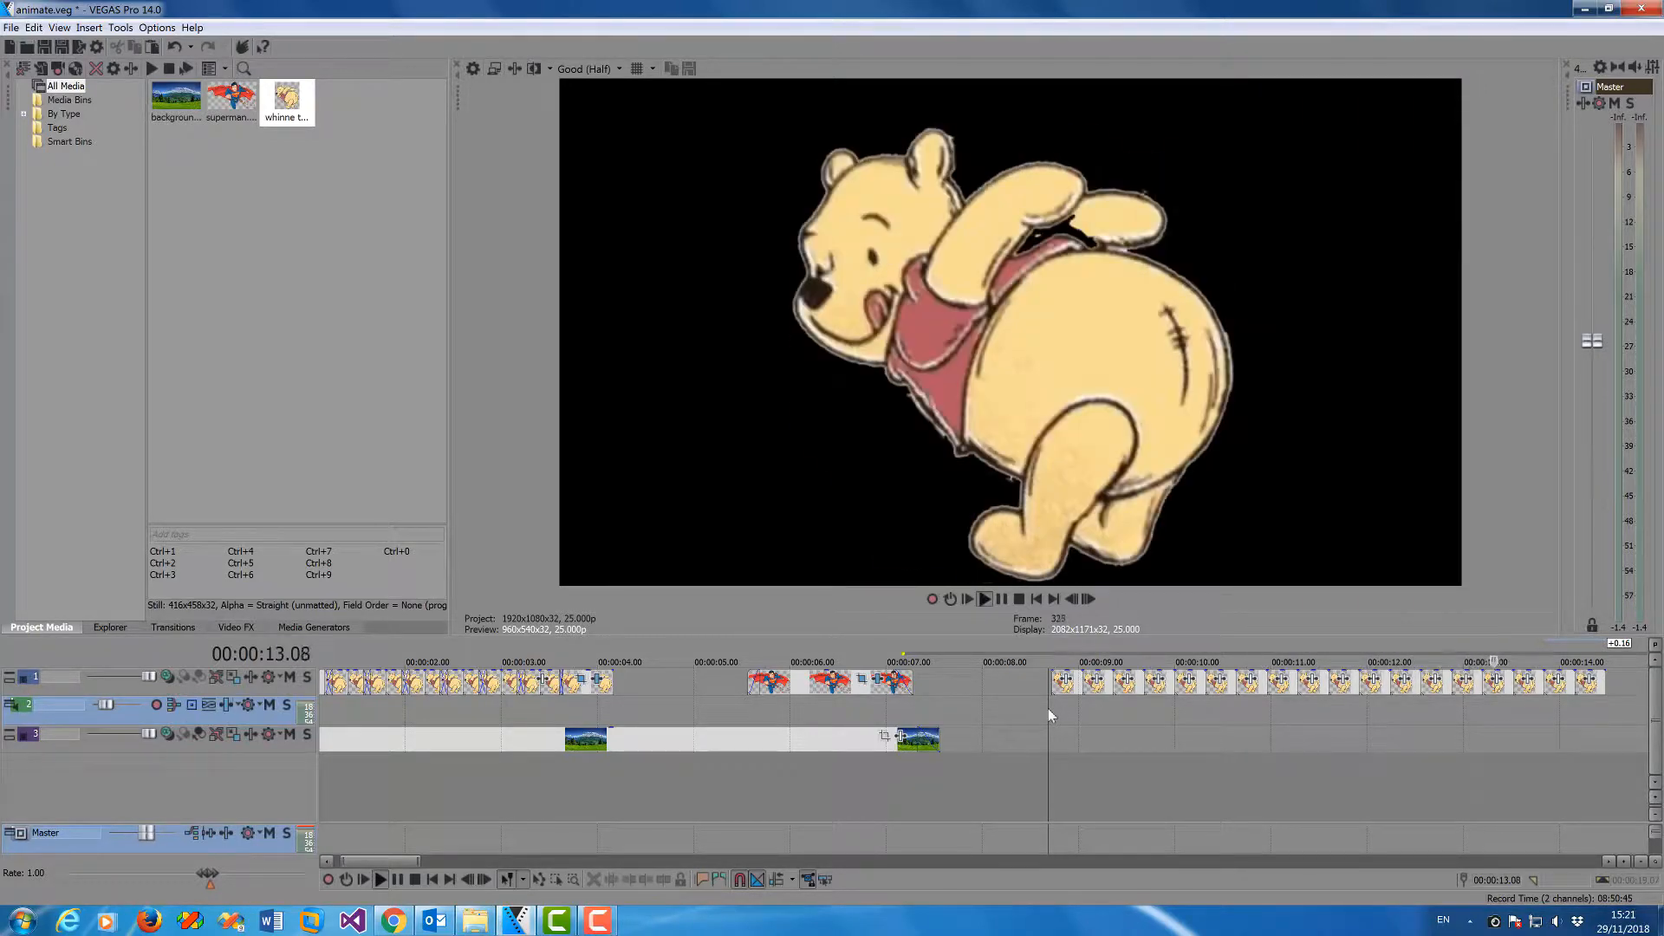
pyautogui.press('space')
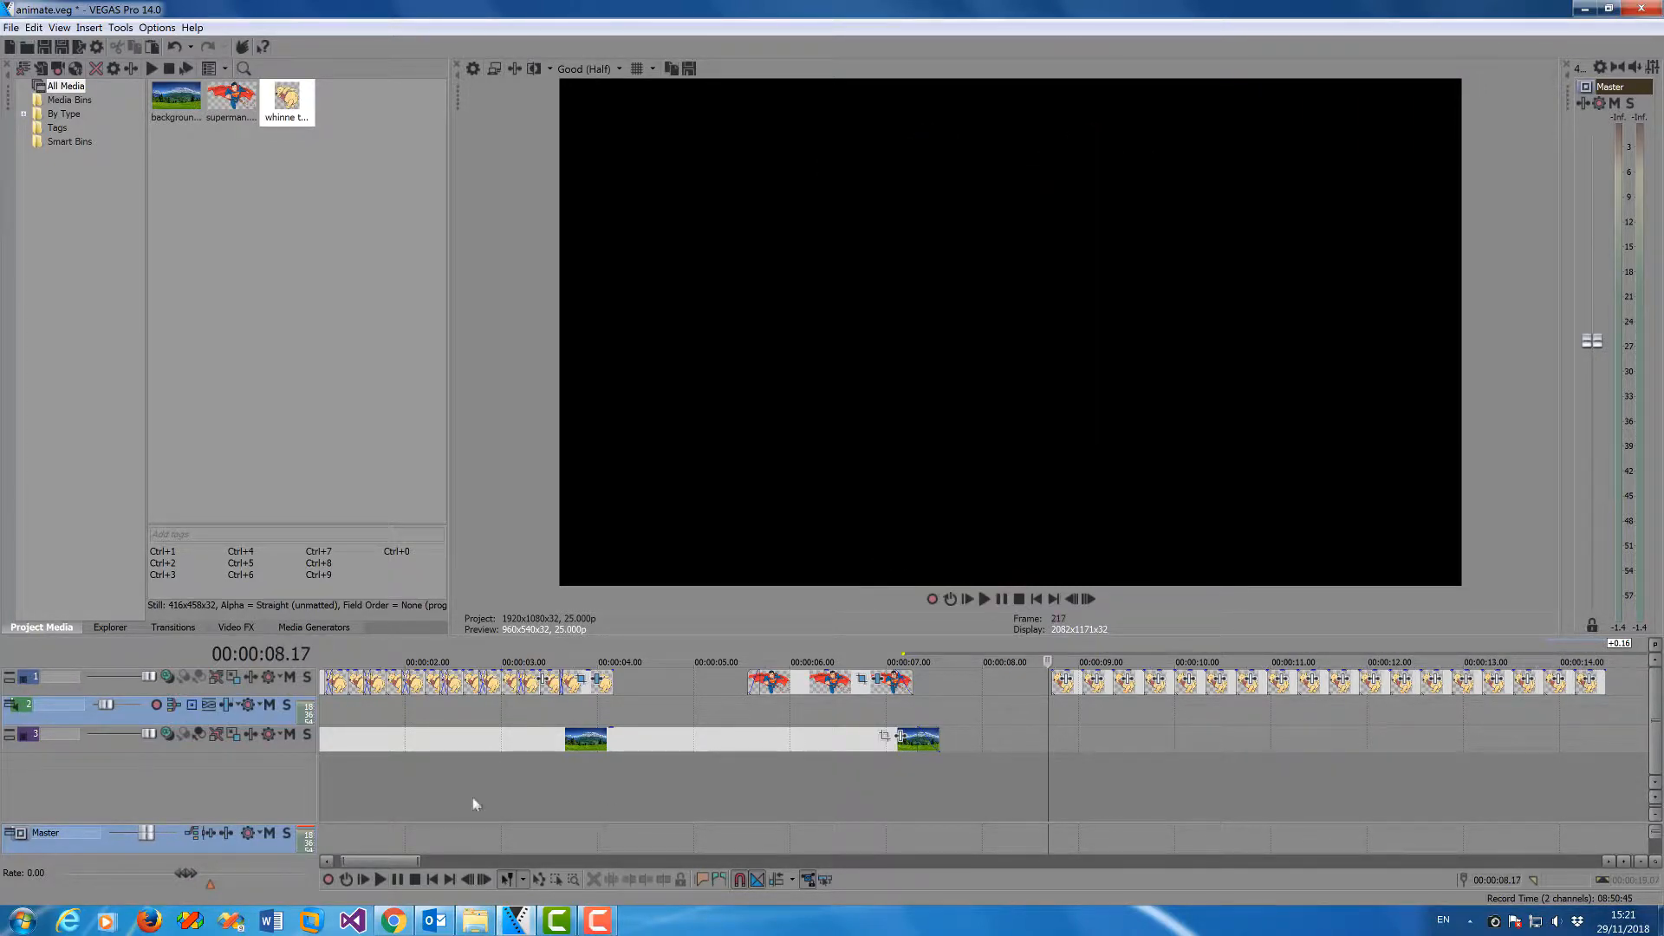
pyautogui.click(328, 709)
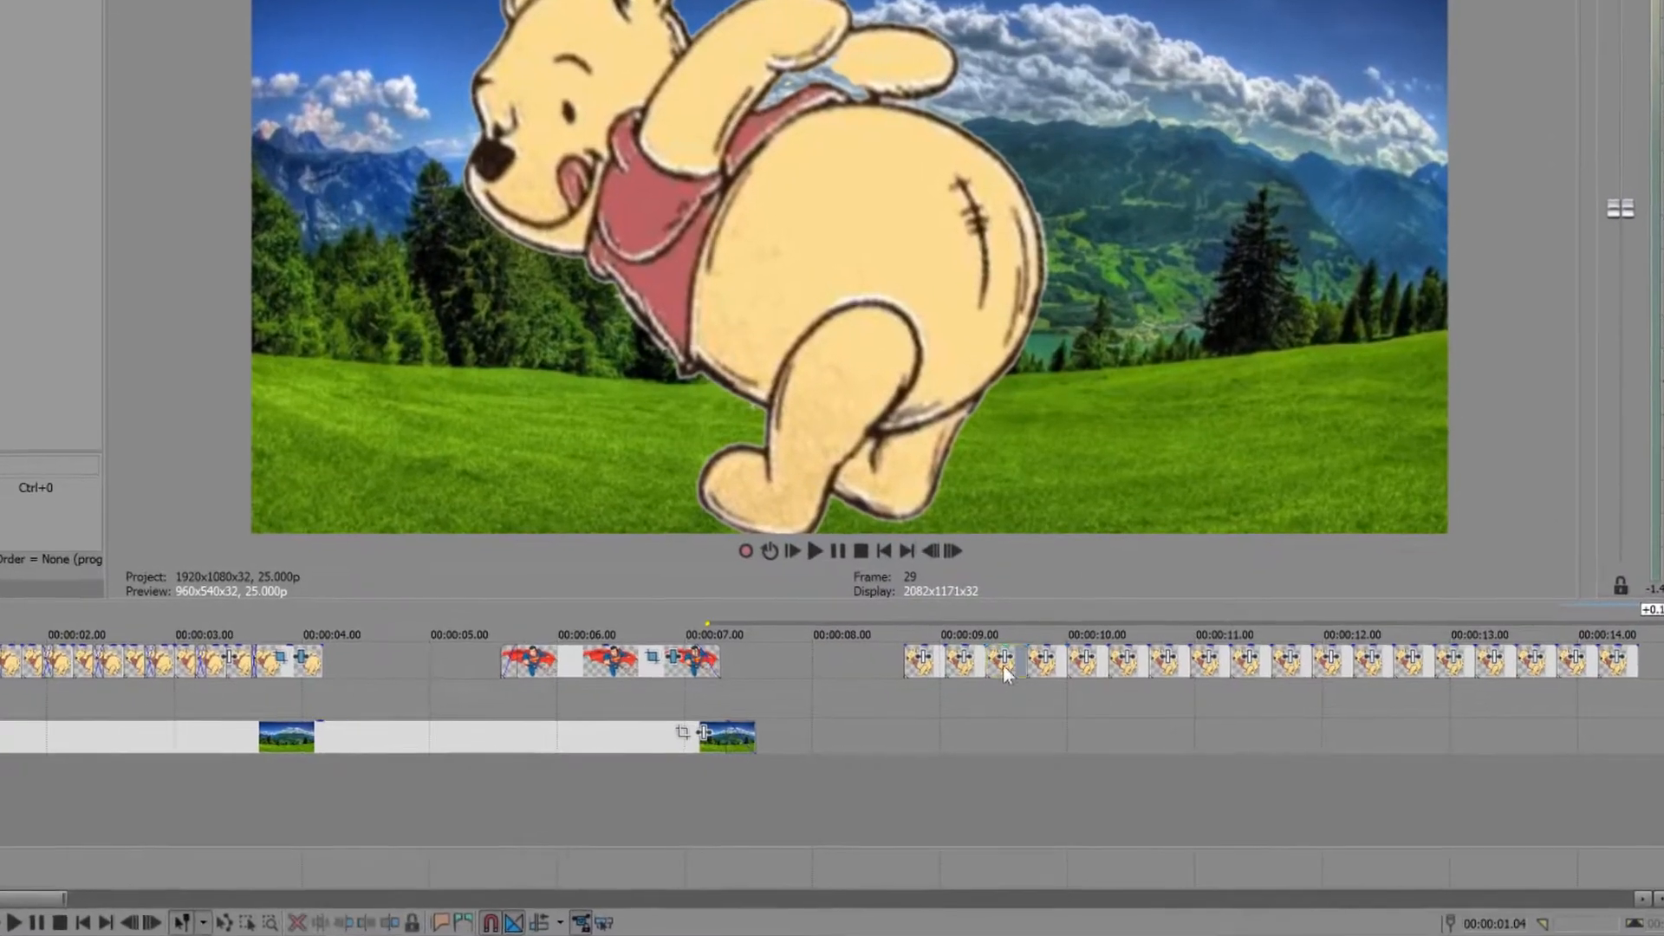
# Delete all the pasted Pooh copies, from the third clip of the run to the last
pyautogui.click(1005, 674)
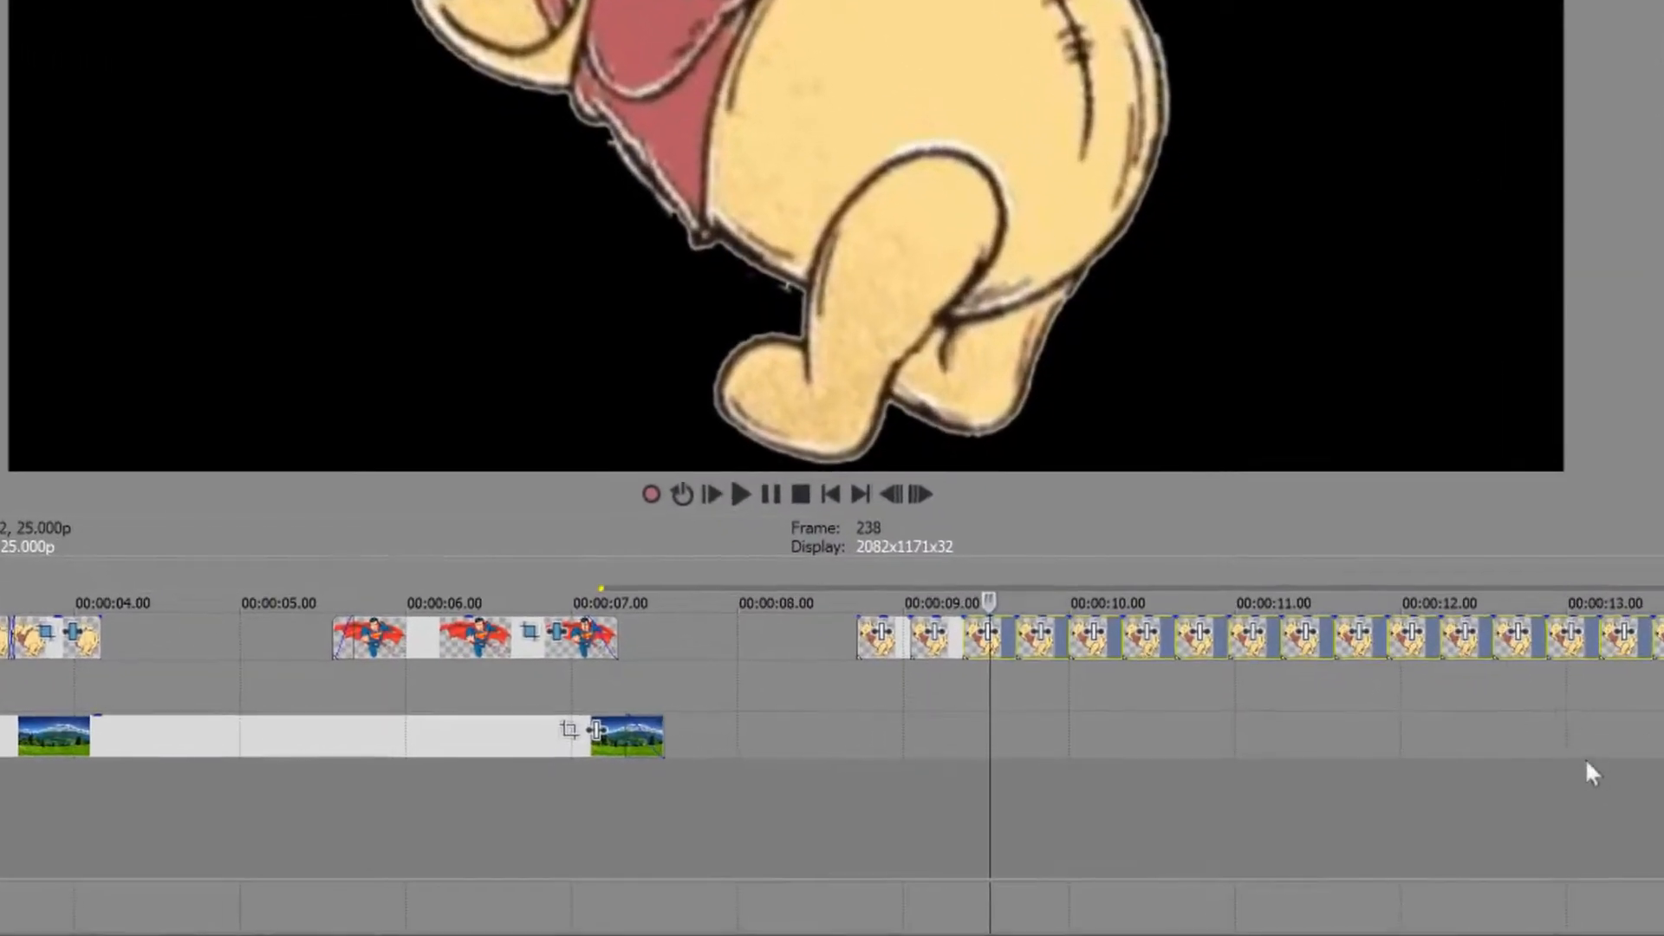
pyautogui.moveTo(1634, 664); pyautogui.dragTo(947, 681)
# Slide the flipped Pooh clip one frame over the end of the first clip to create a short crossfade
pyautogui.click(922, 640)
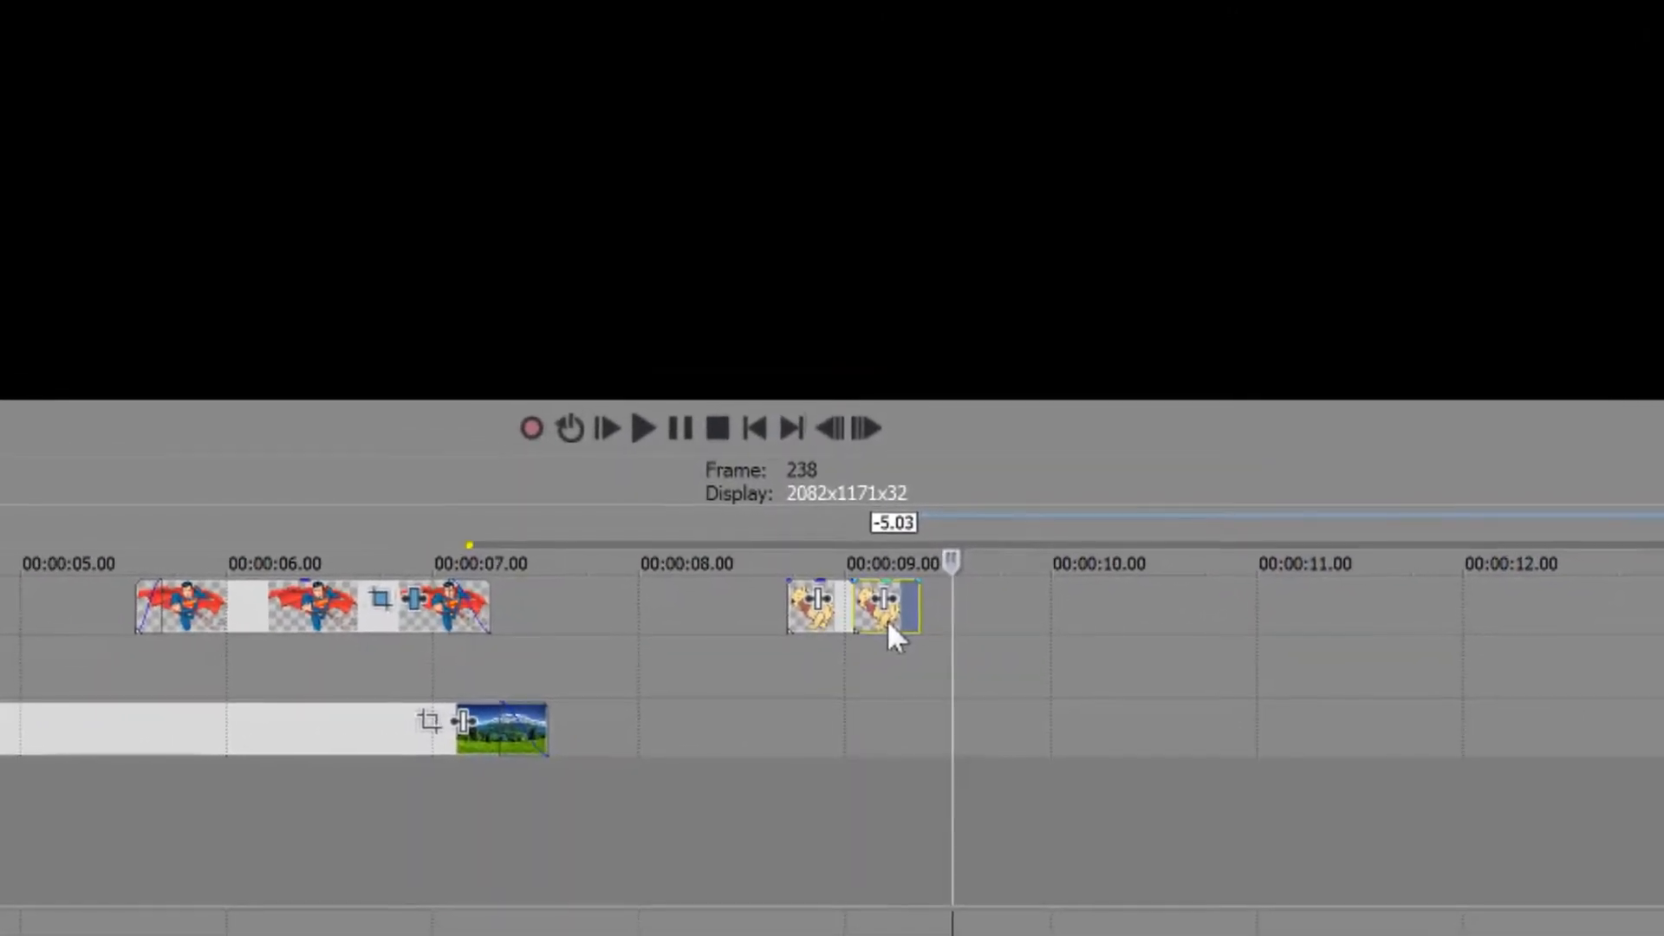
pyautogui.moveTo(881, 627); pyautogui.dragTo(872, 638)
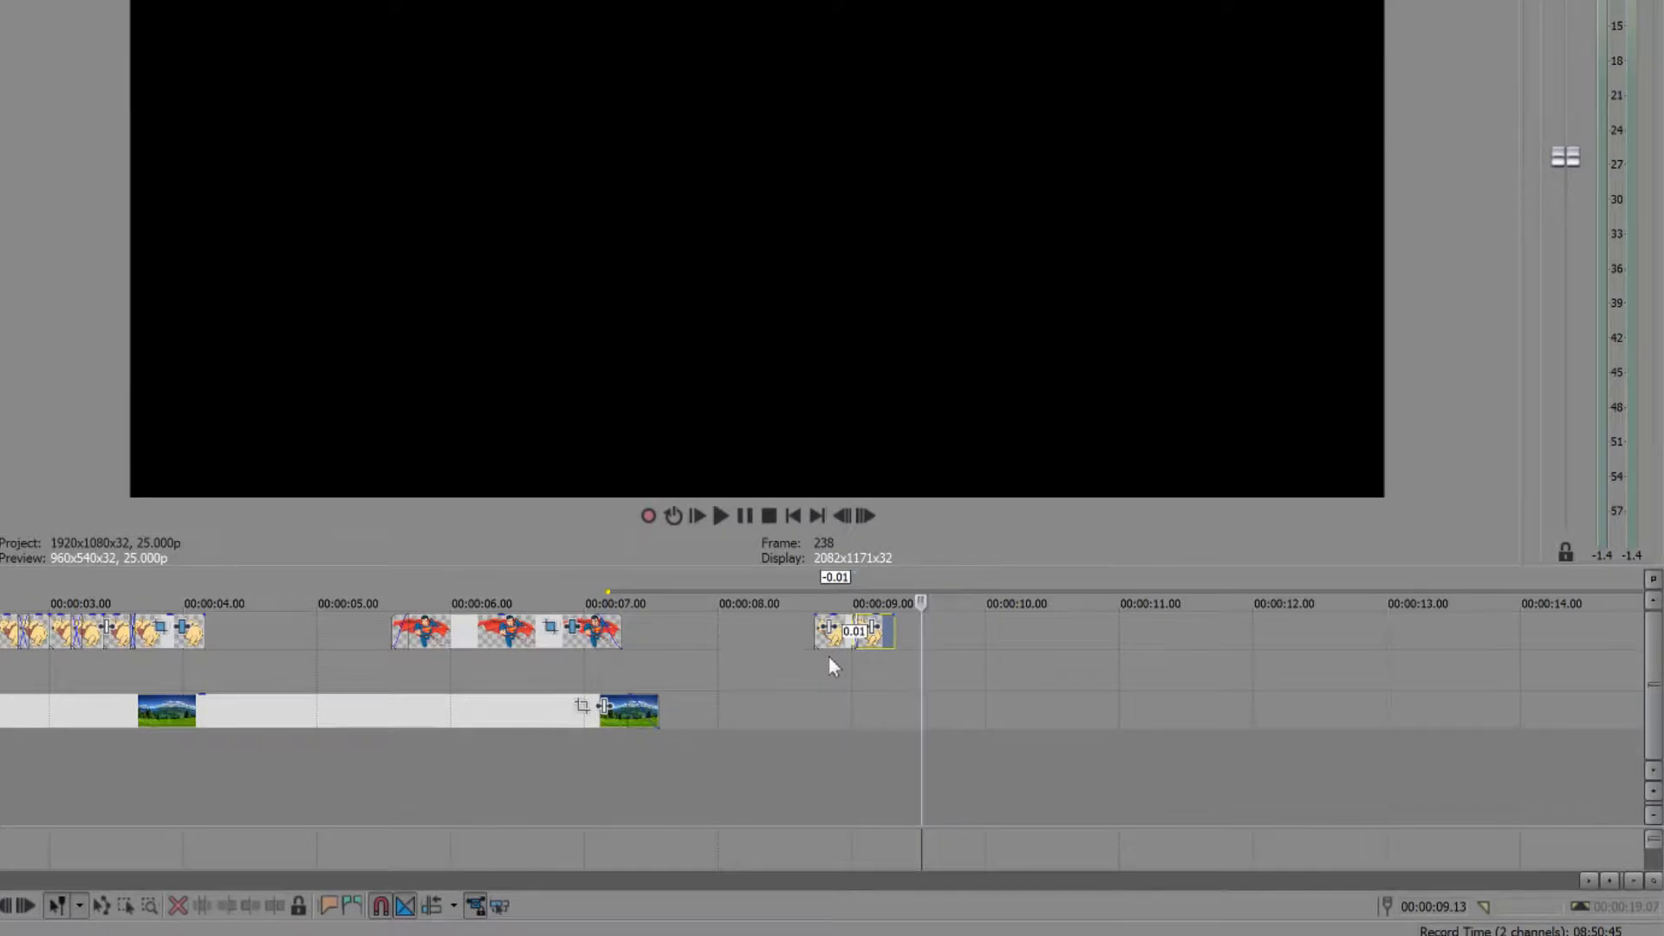
# Copy the crossfaded normal and flipped Pooh clips together as one pair
pyautogui.click(828, 639)
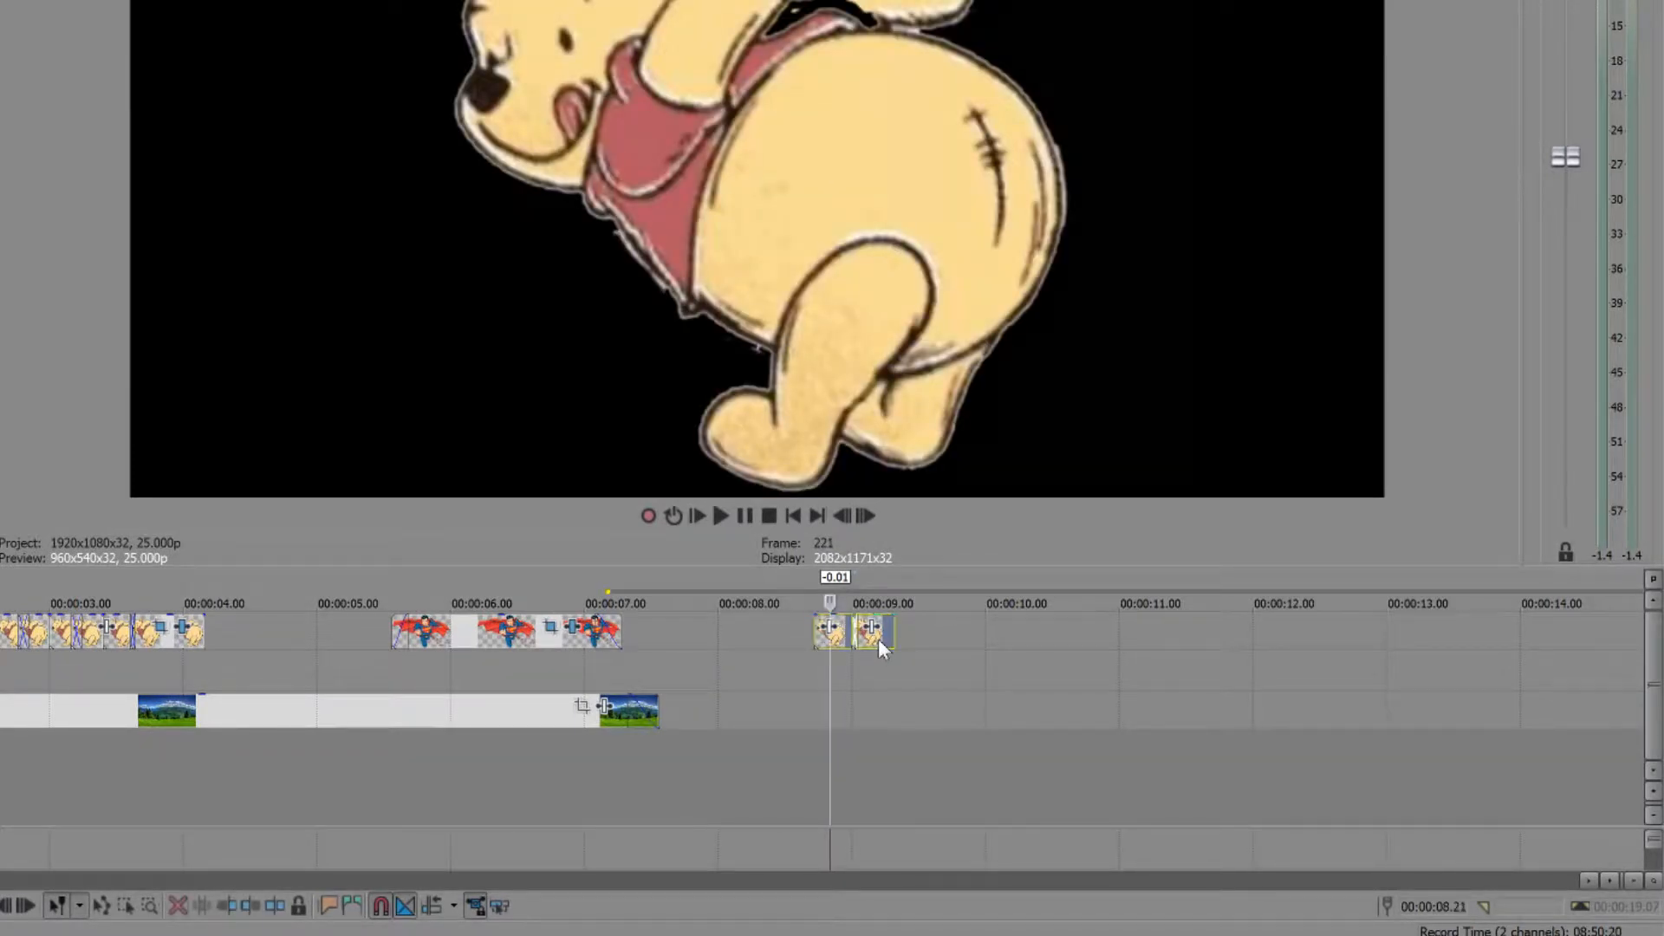
pyautogui.rightClick(877, 638)
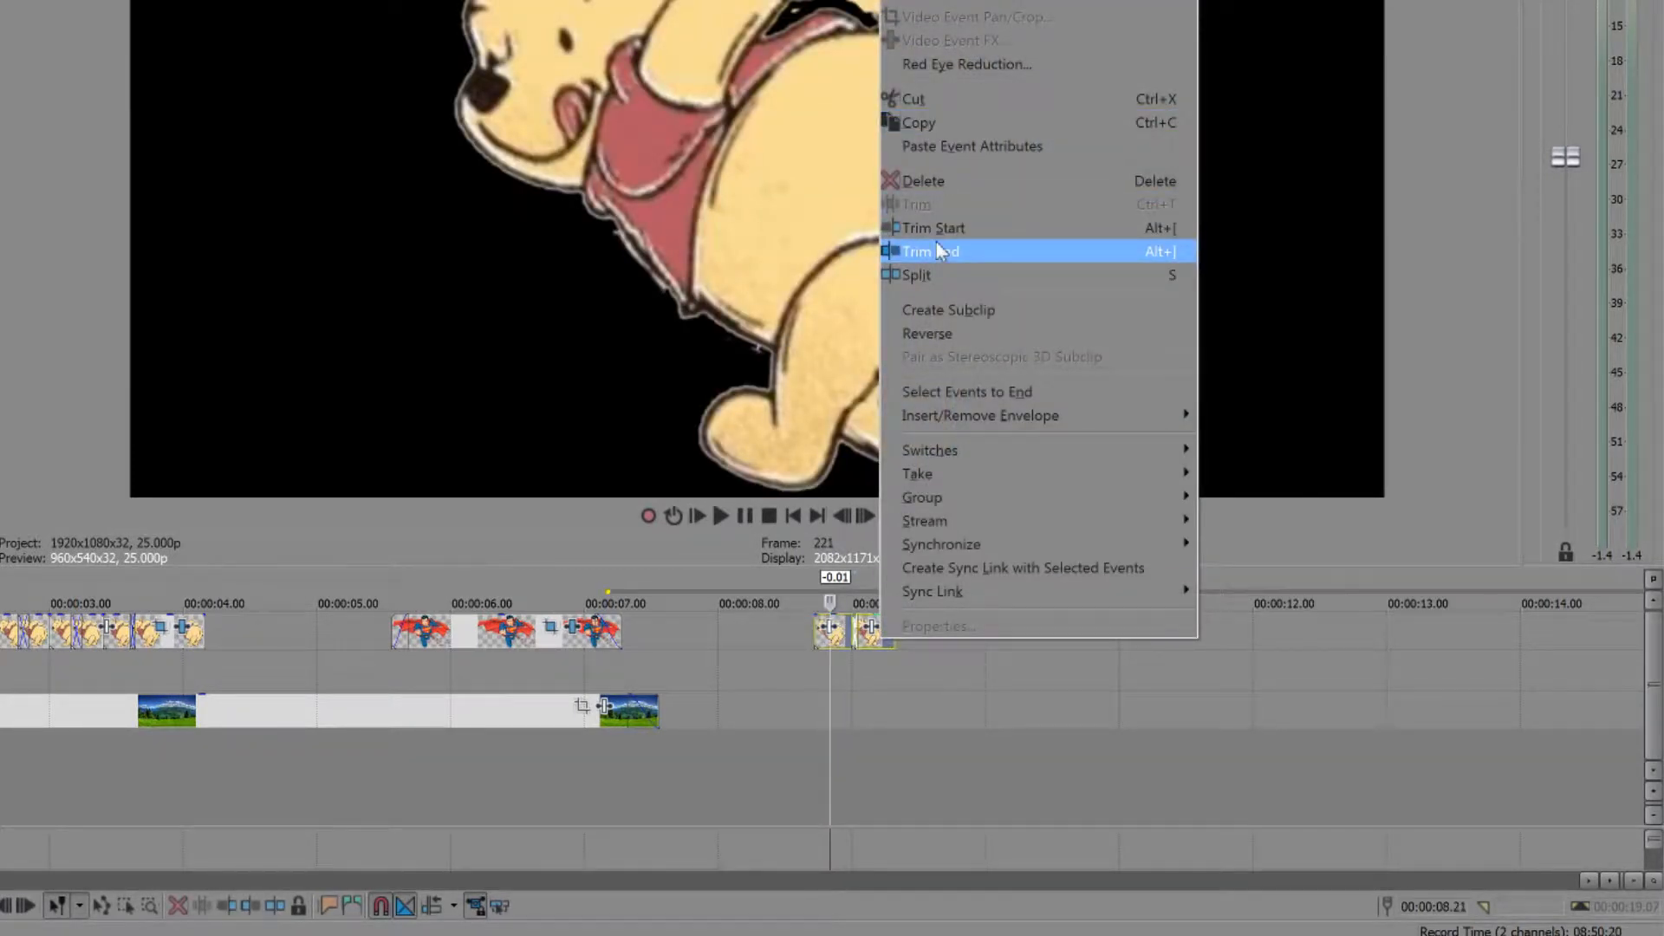
pyautogui.click(941, 123)
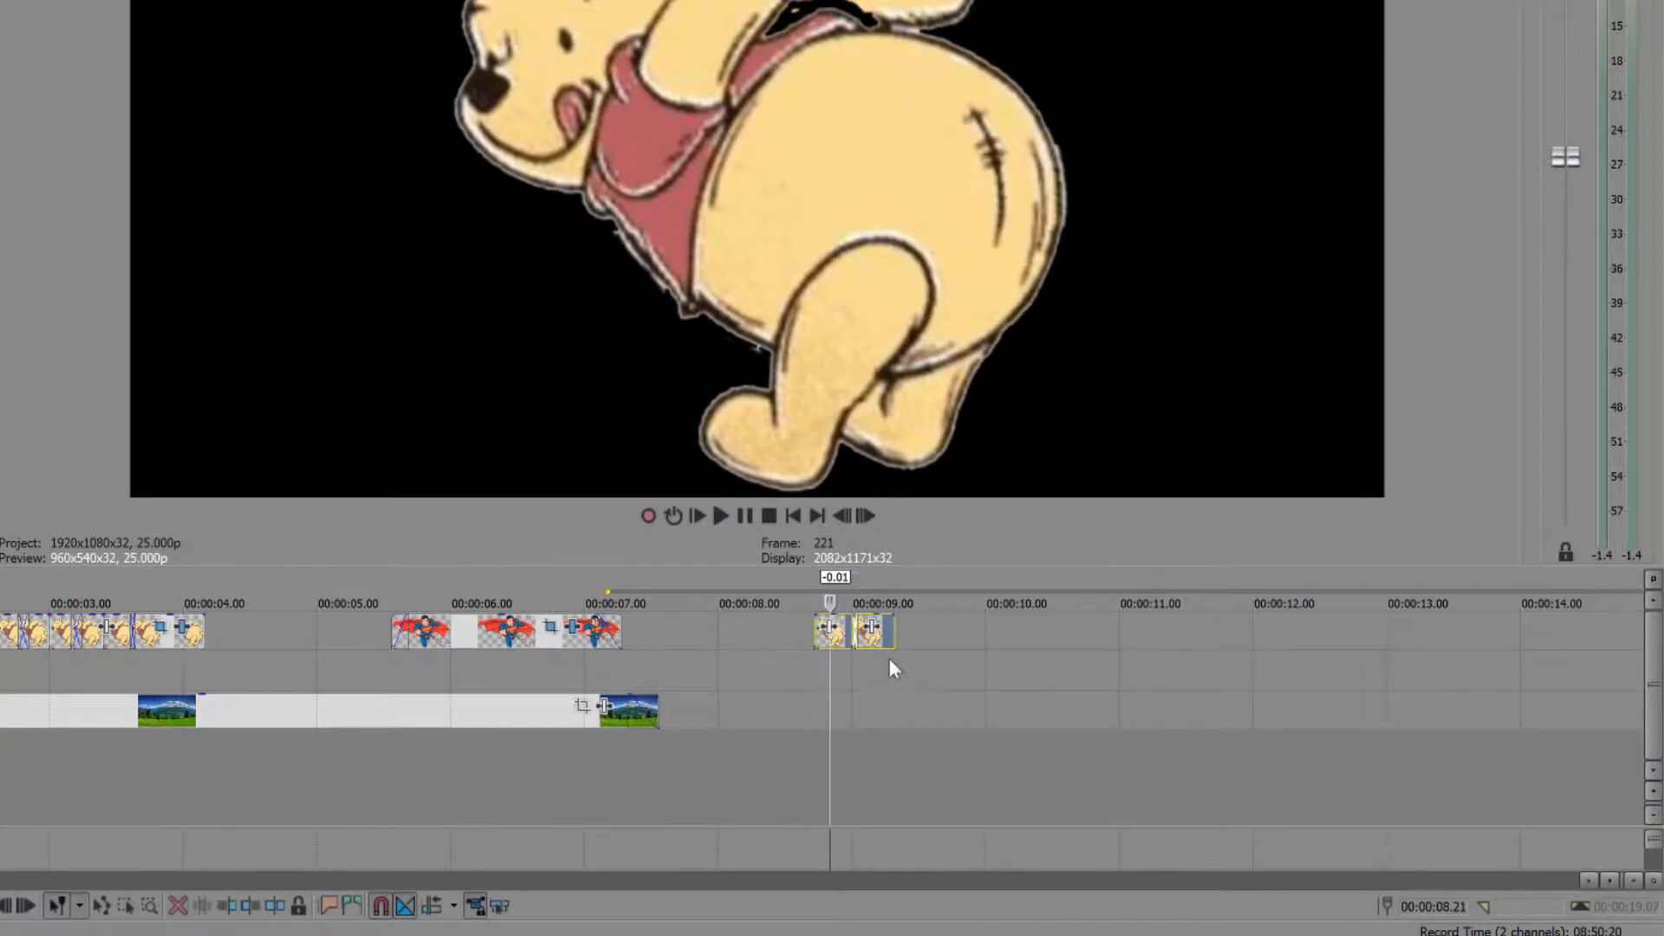
# Paste the copied pair eight times in a row, overlapping each join by one frame, and play the run from its start
pyautogui.click(887, 658)
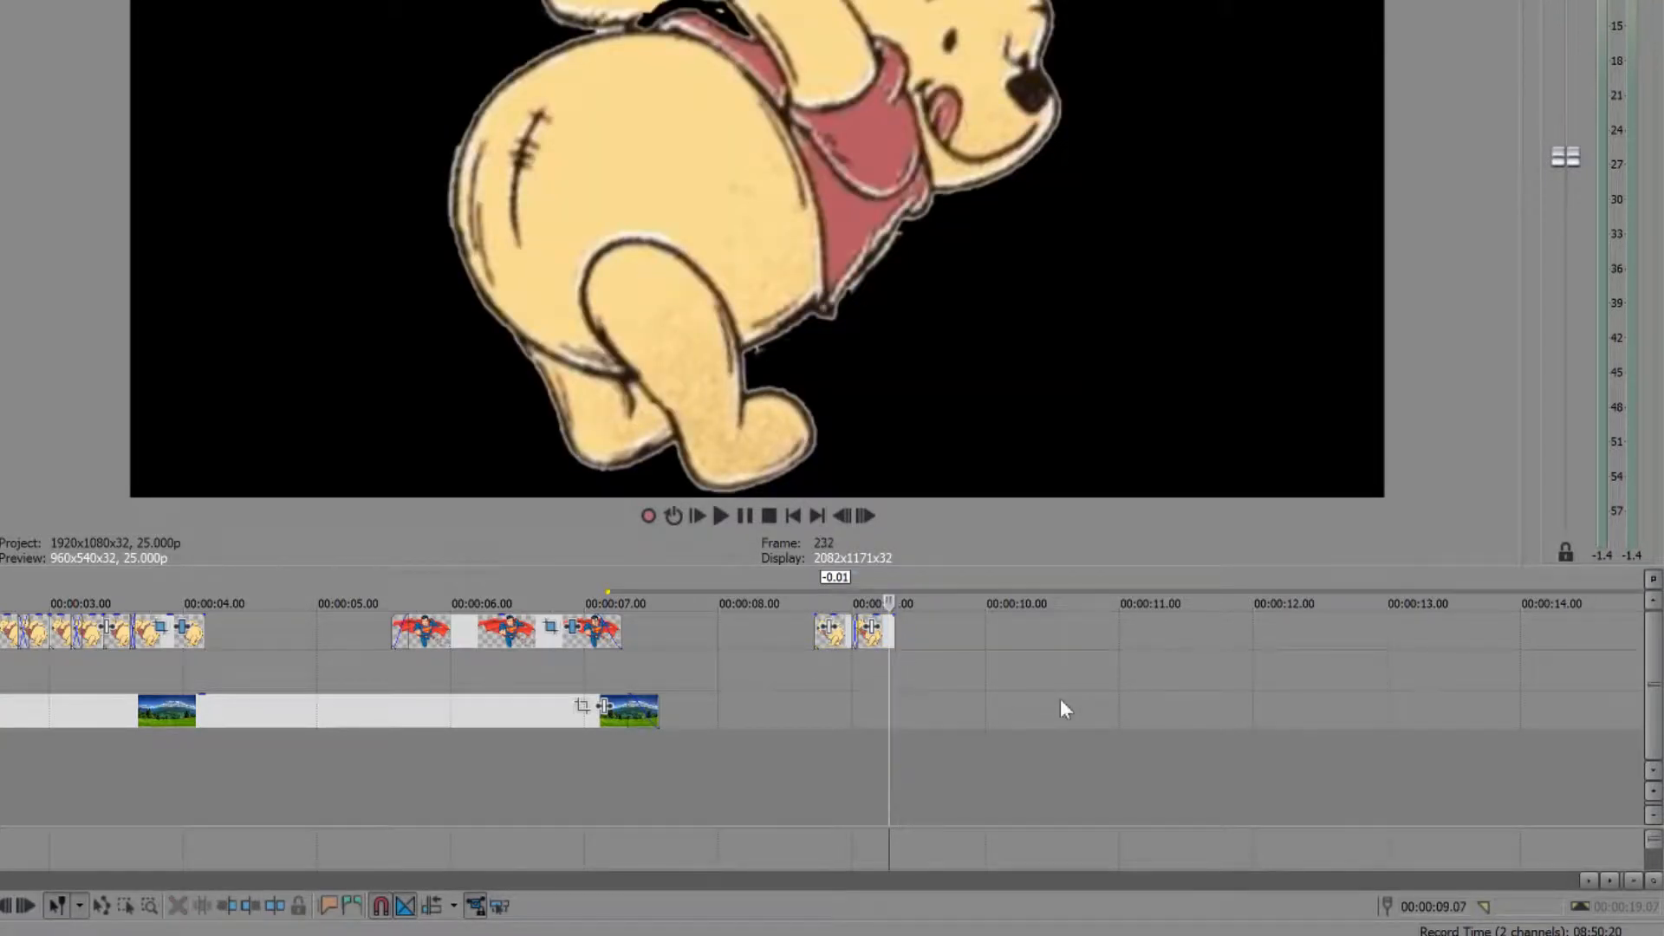
pyautogui.hotkey('ctrl', 'v')
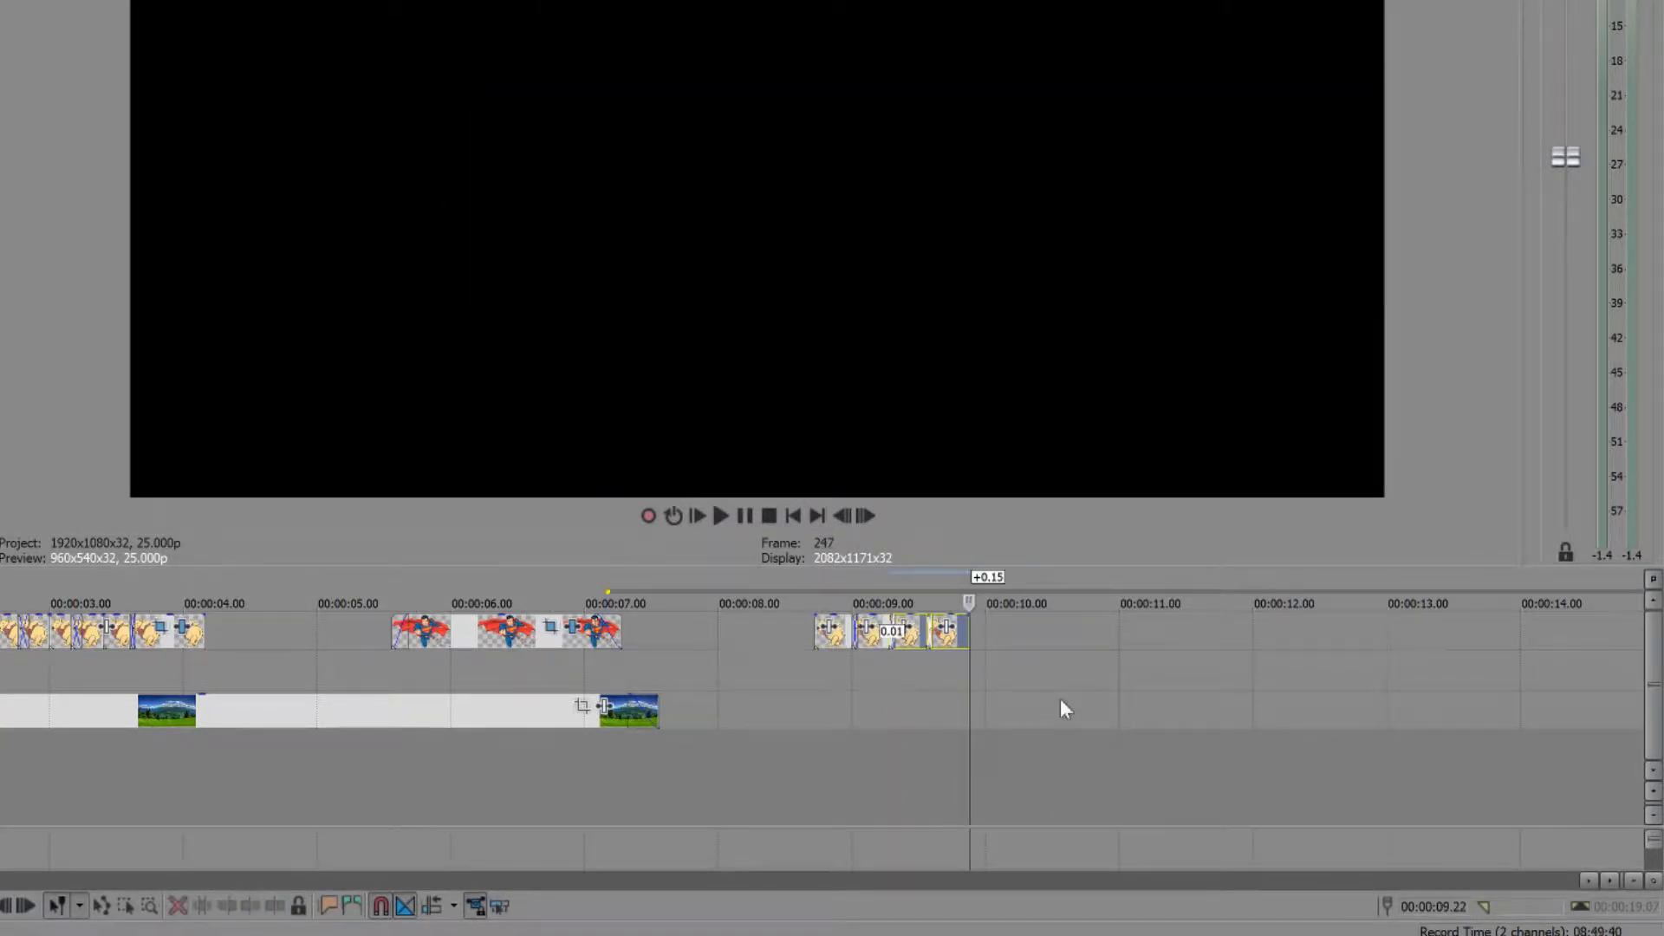
pyautogui.hotkey('ctrl', 'v')
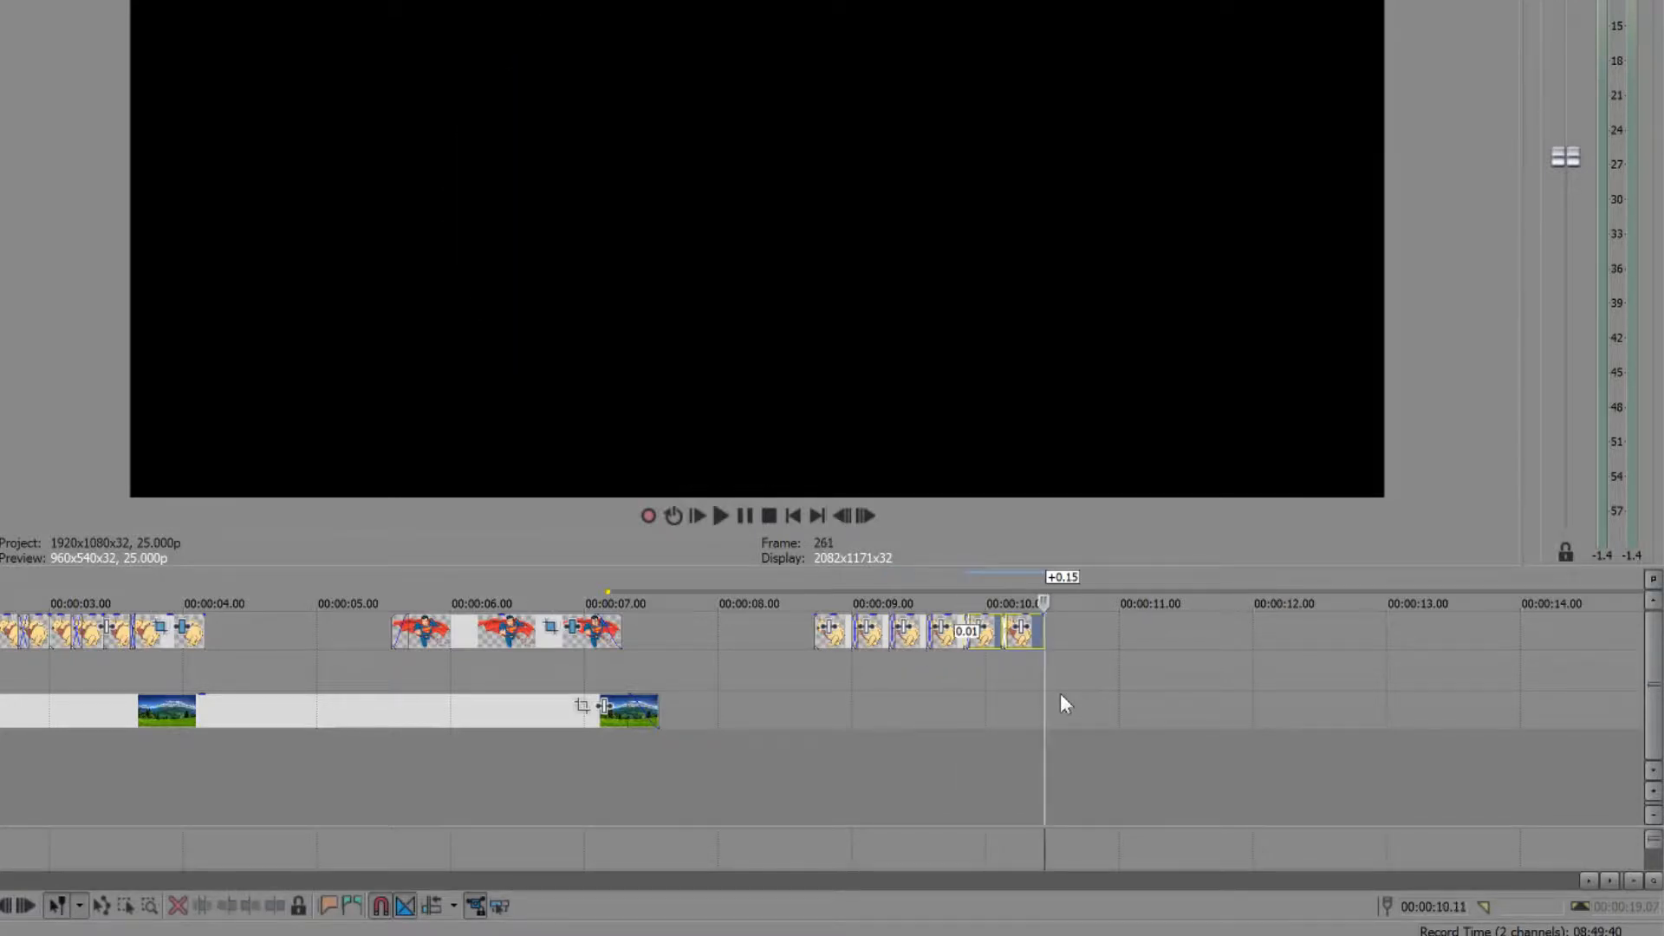
pyautogui.hotkey('ctrl', 'v')
pyautogui.hotkey('ctrl', 'v')
pyautogui.hotkey('ctrl', 'v')
pyautogui.hotkey('ctrl', 'v')
pyautogui.hotkey('ctrl', 'v')
pyautogui.hotkey('ctrl', 'v')
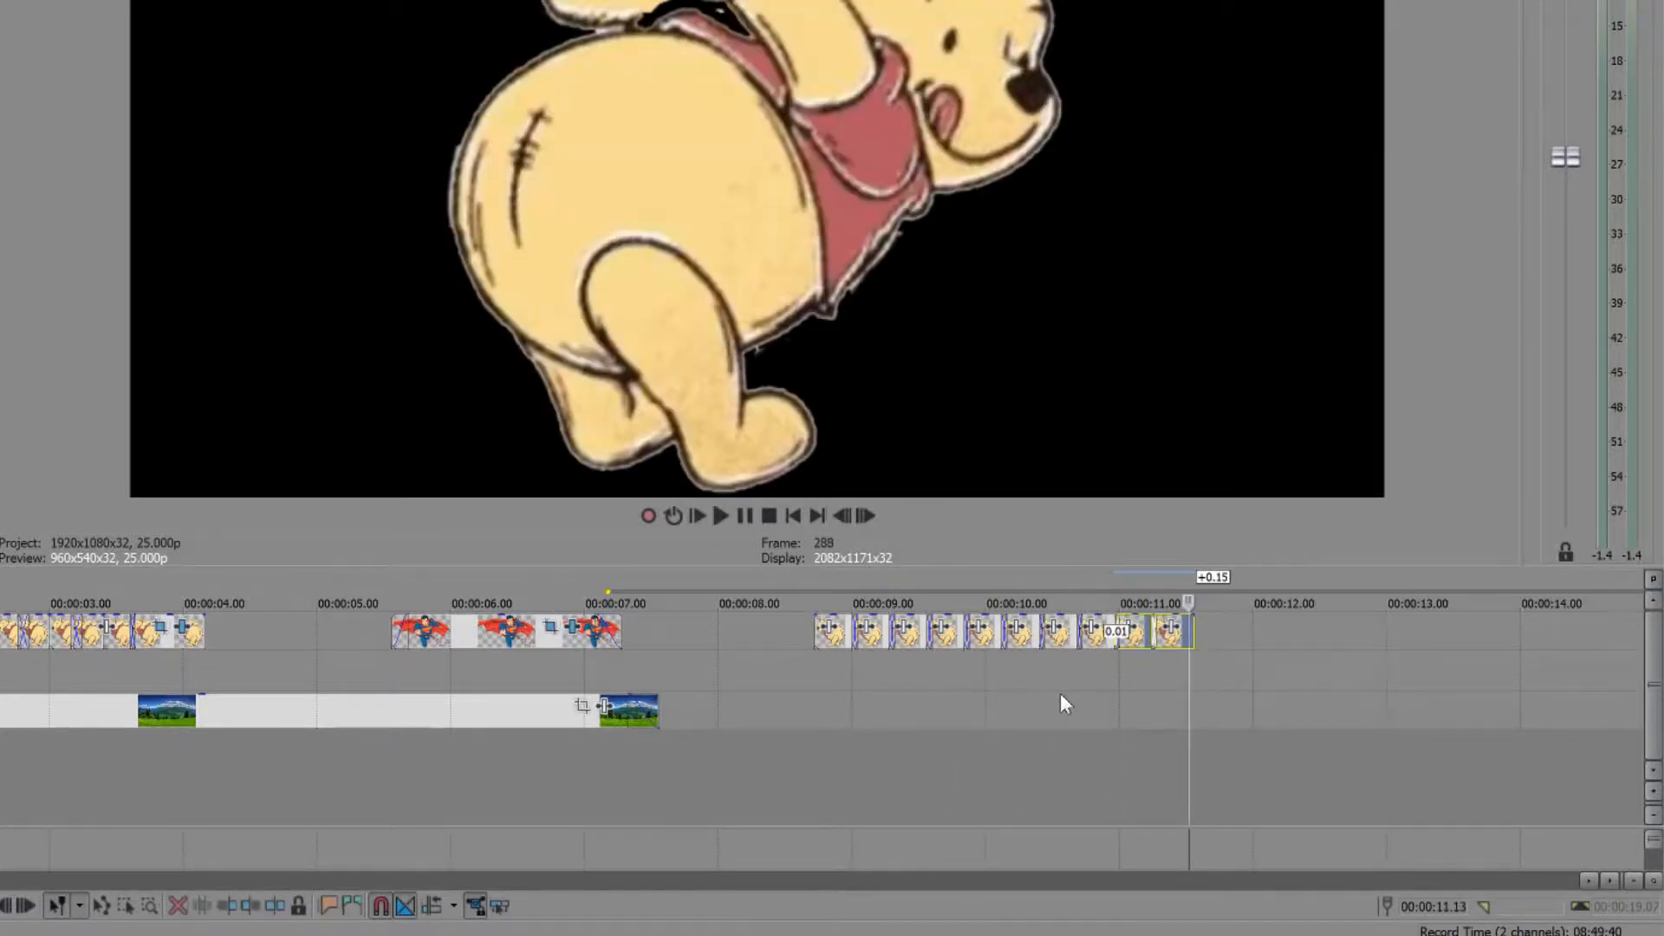
pyautogui.press('Left')
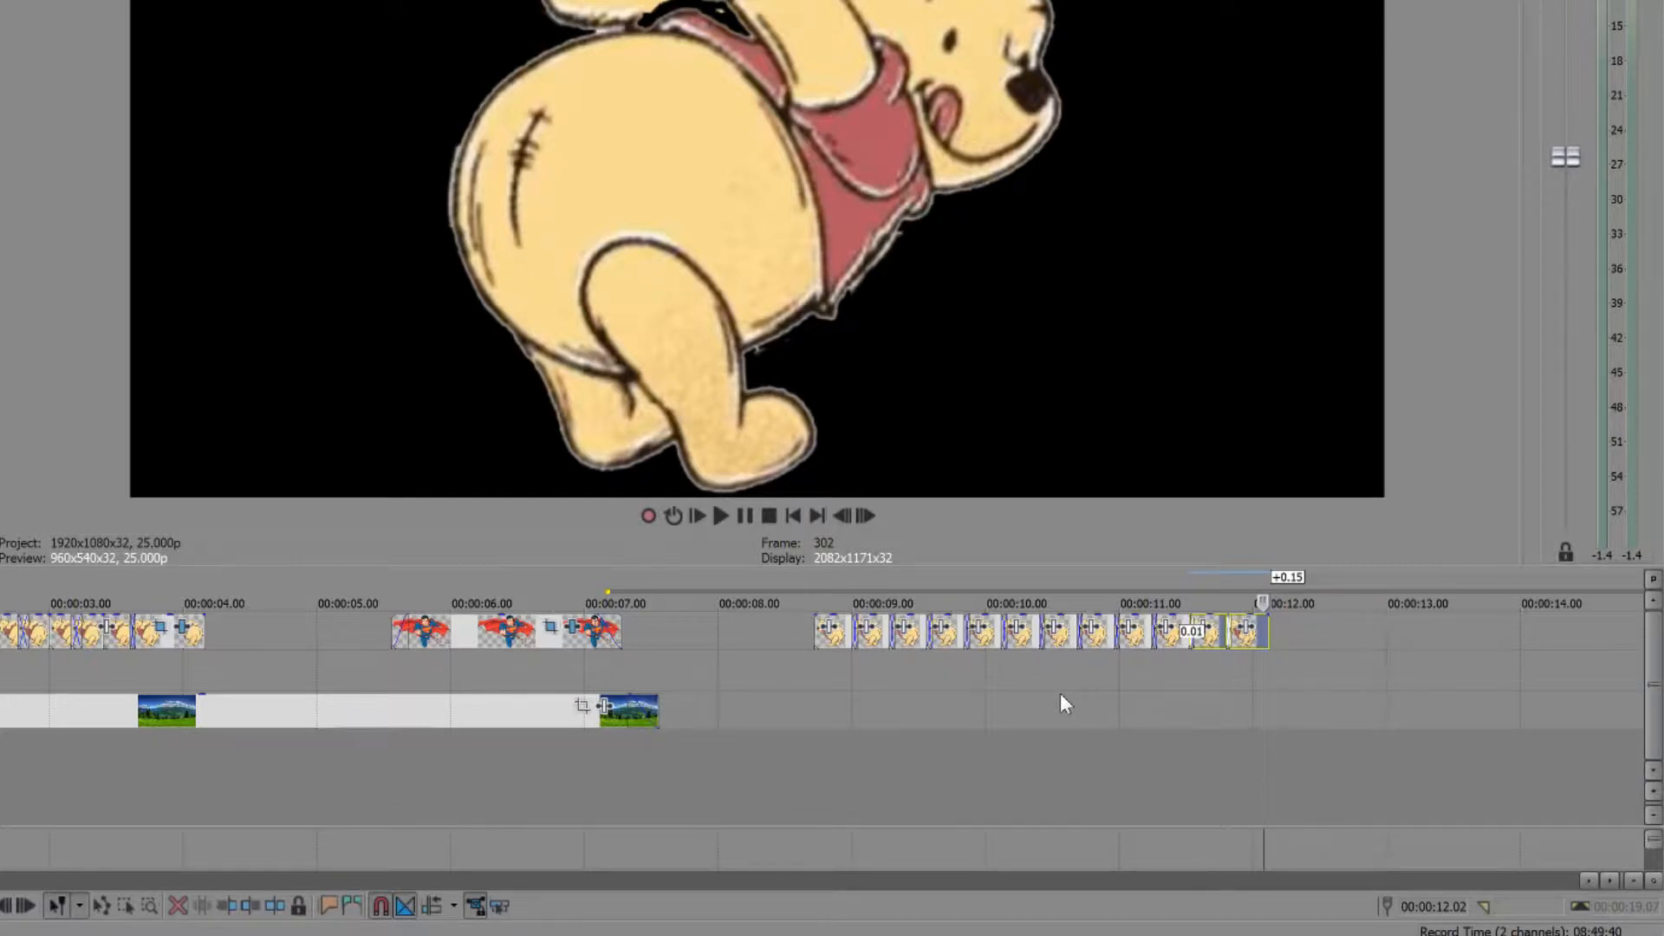
pyautogui.hotkey('ctrl', 'v')
pyautogui.press('Left')
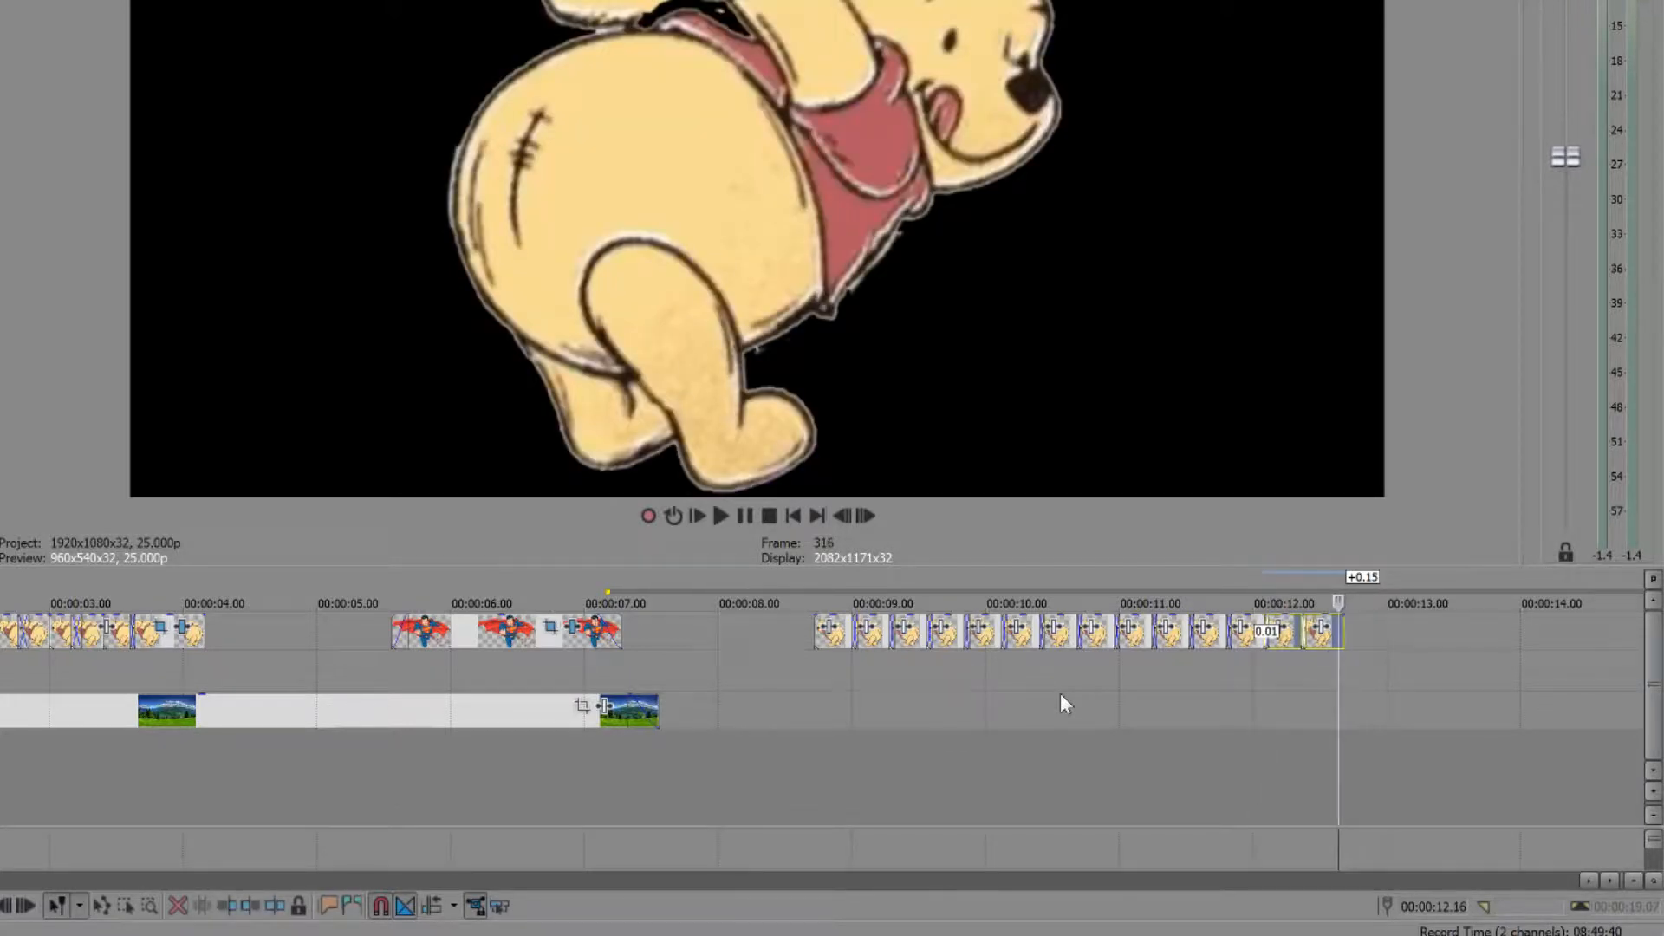
pyautogui.hotkey('ctrl', 'v')
pyautogui.press('Left')
pyautogui.hotkey('ctrl', 'v')
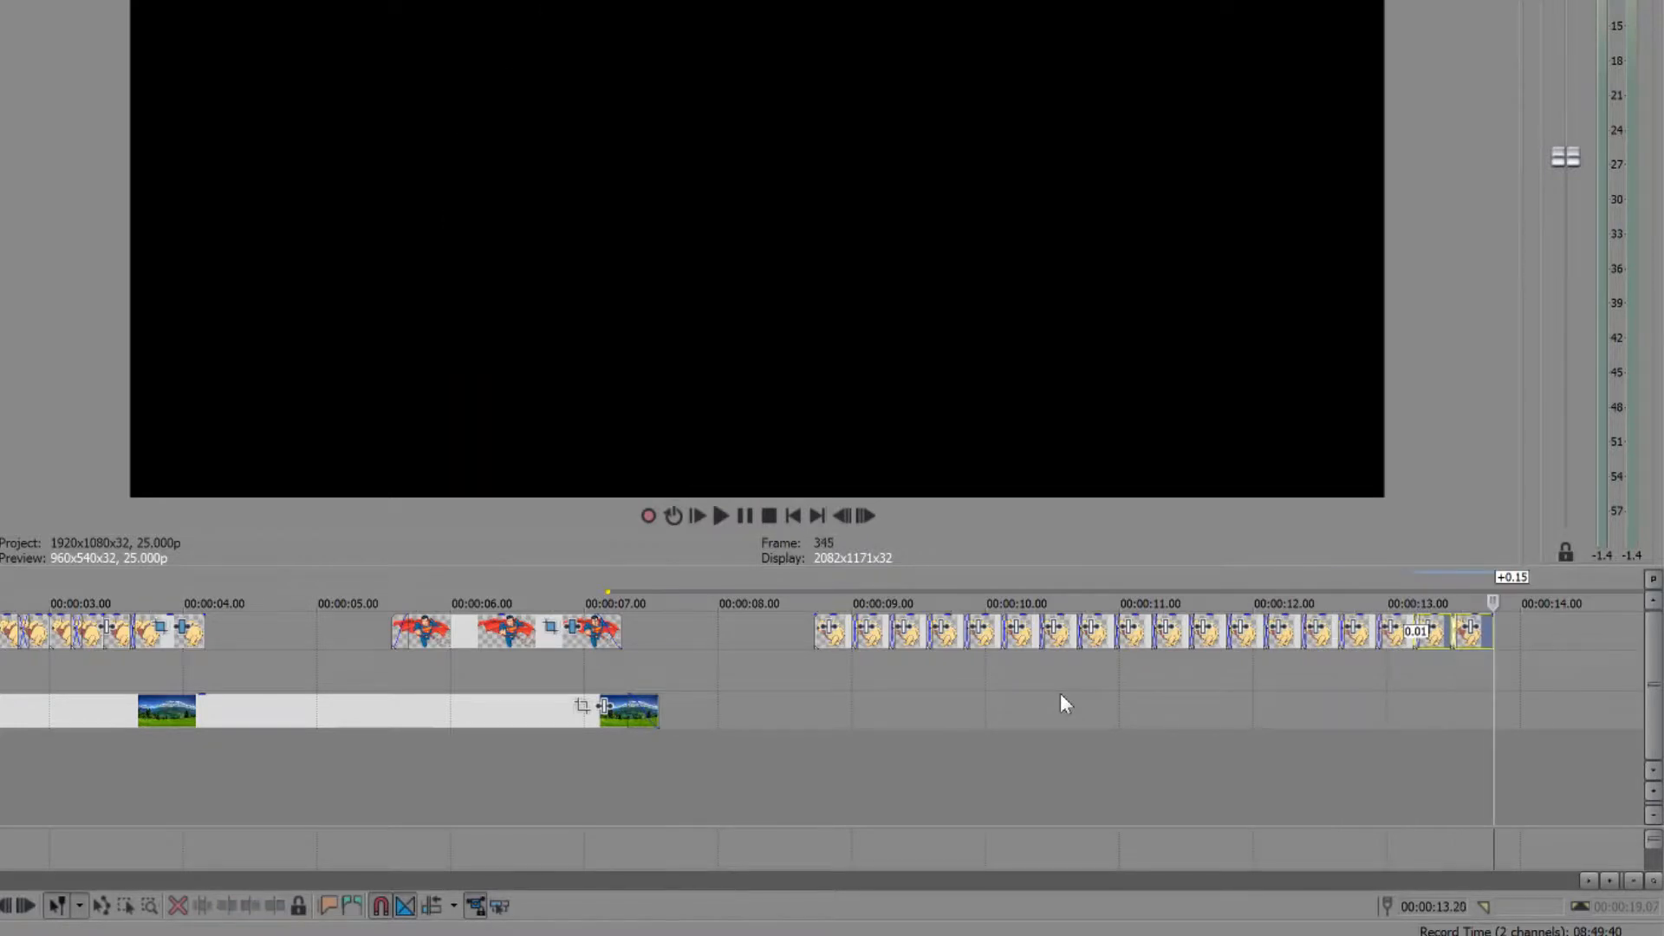
pyautogui.click(814, 664)
pyautogui.press('space')
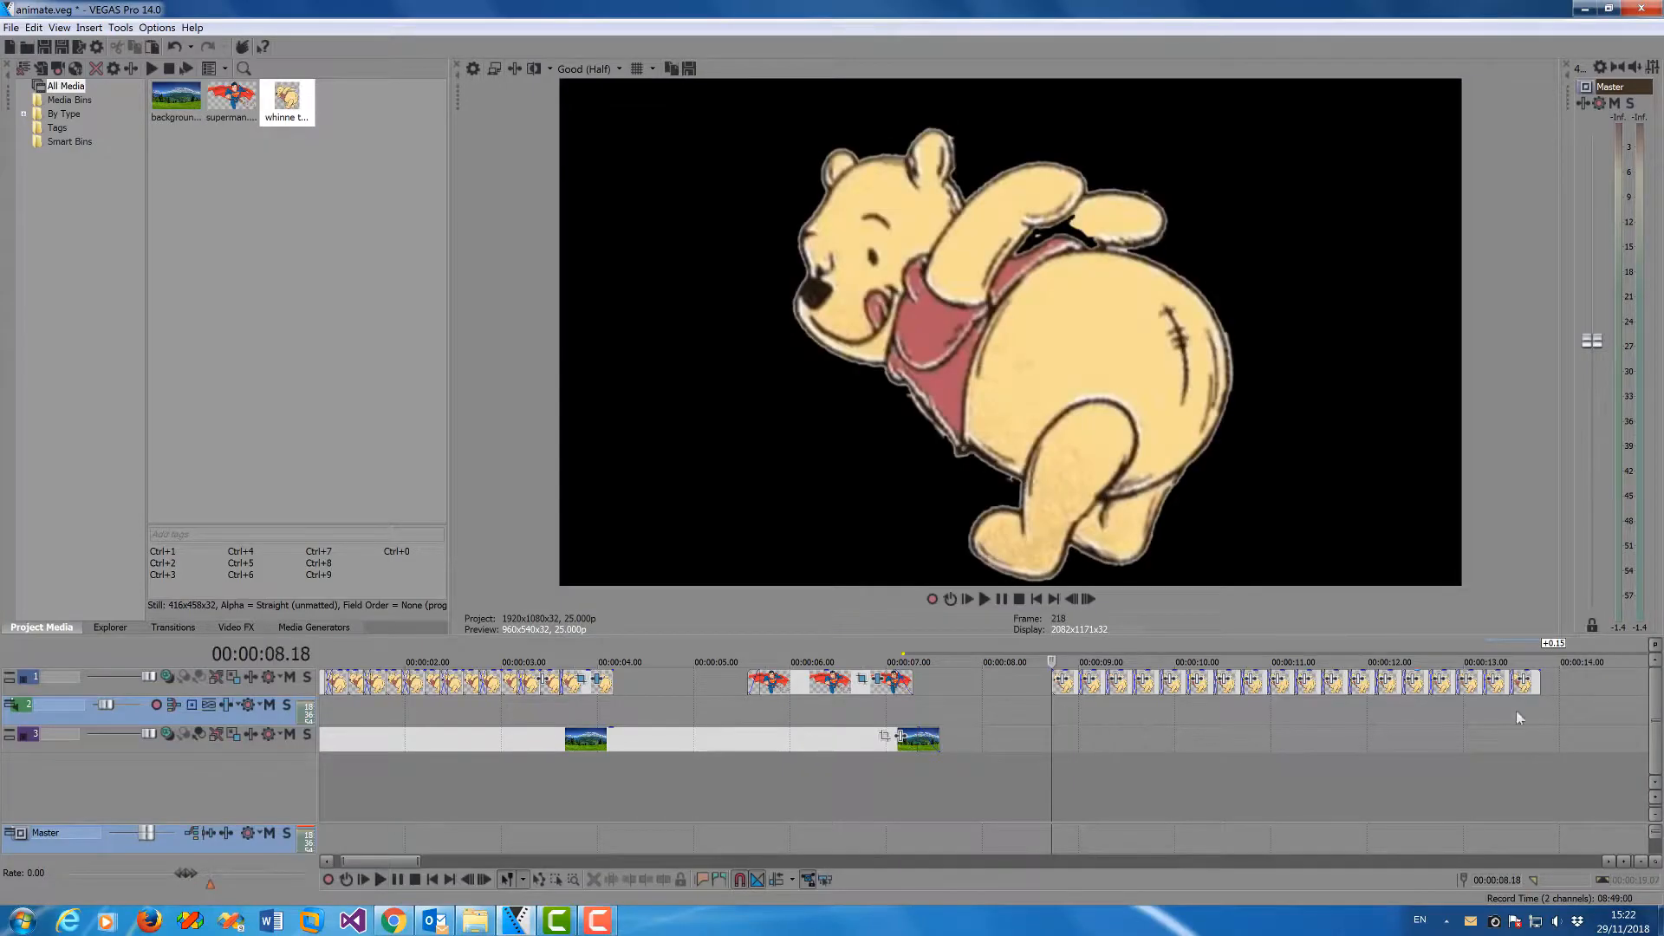
pyautogui.click(1092, 688)
pyautogui.rightClick(1093, 688)
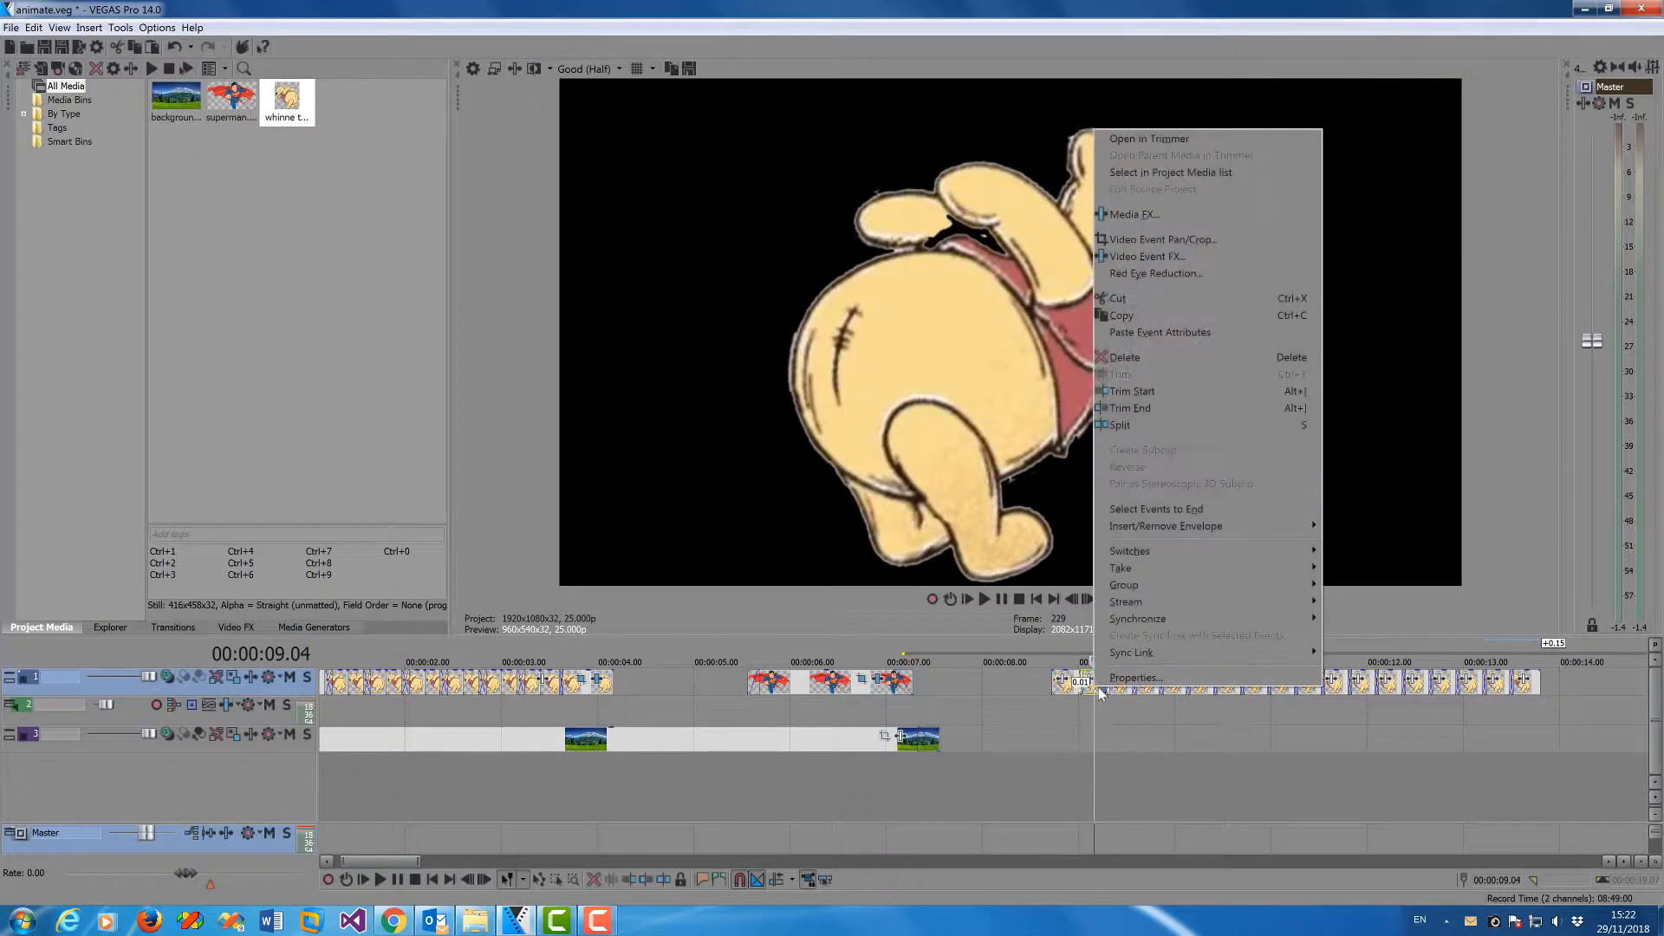
pyautogui.click(1135, 315)
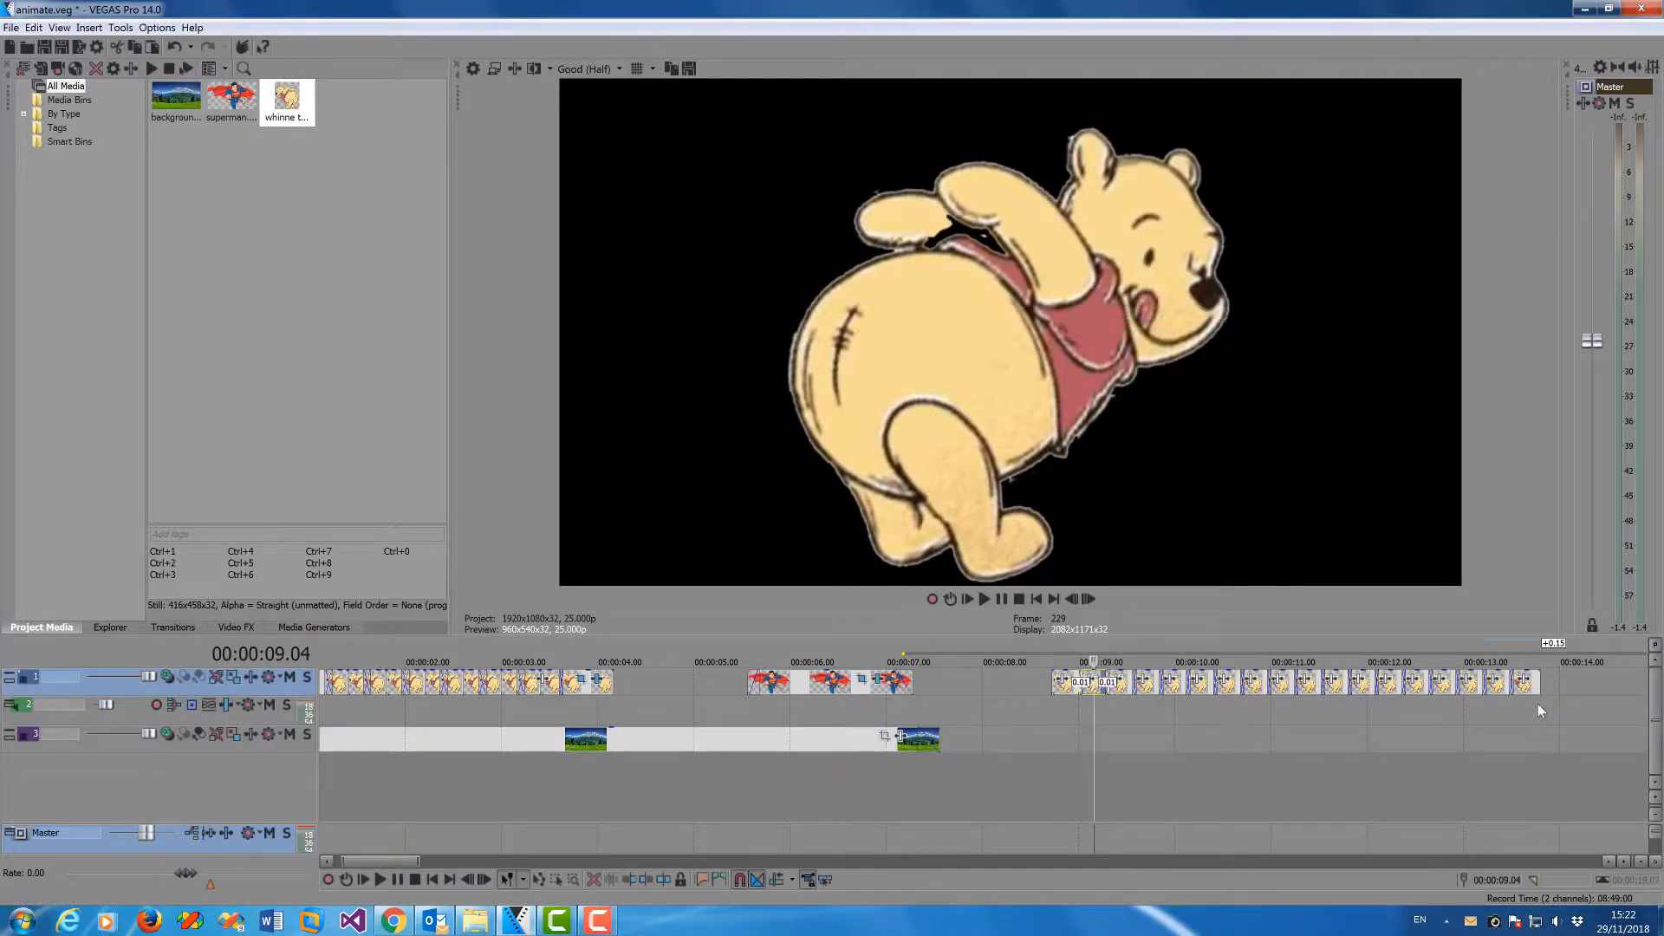
pyautogui.click(1538, 704)
pyautogui.press('Left')
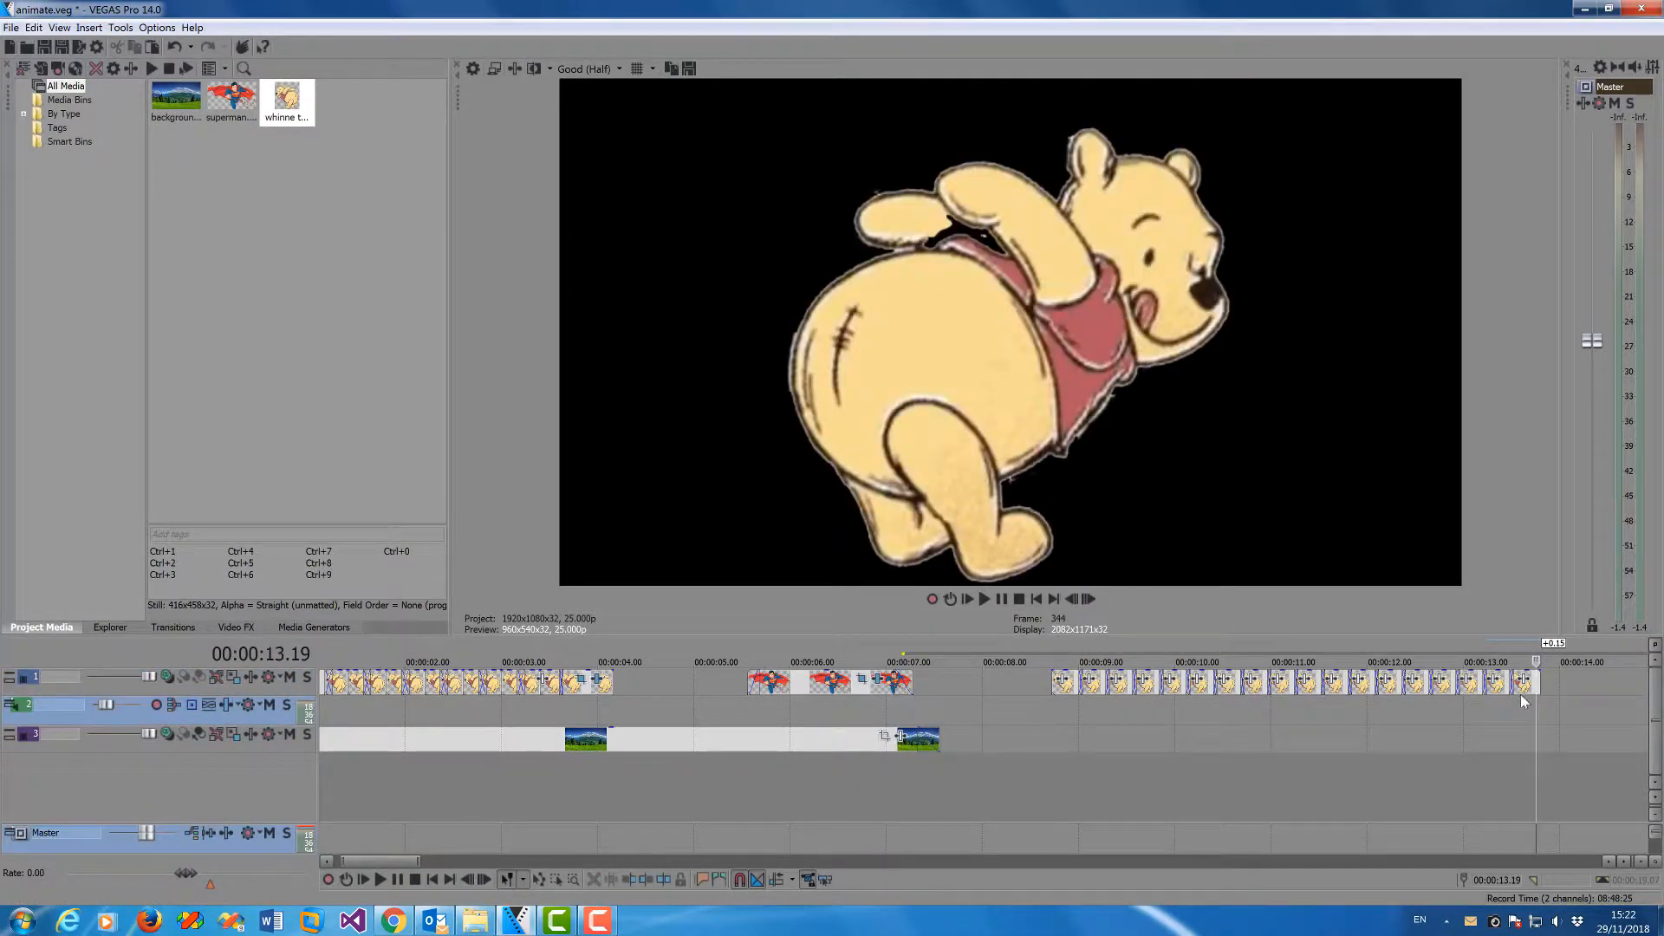
pyautogui.rightClick(1535, 682)
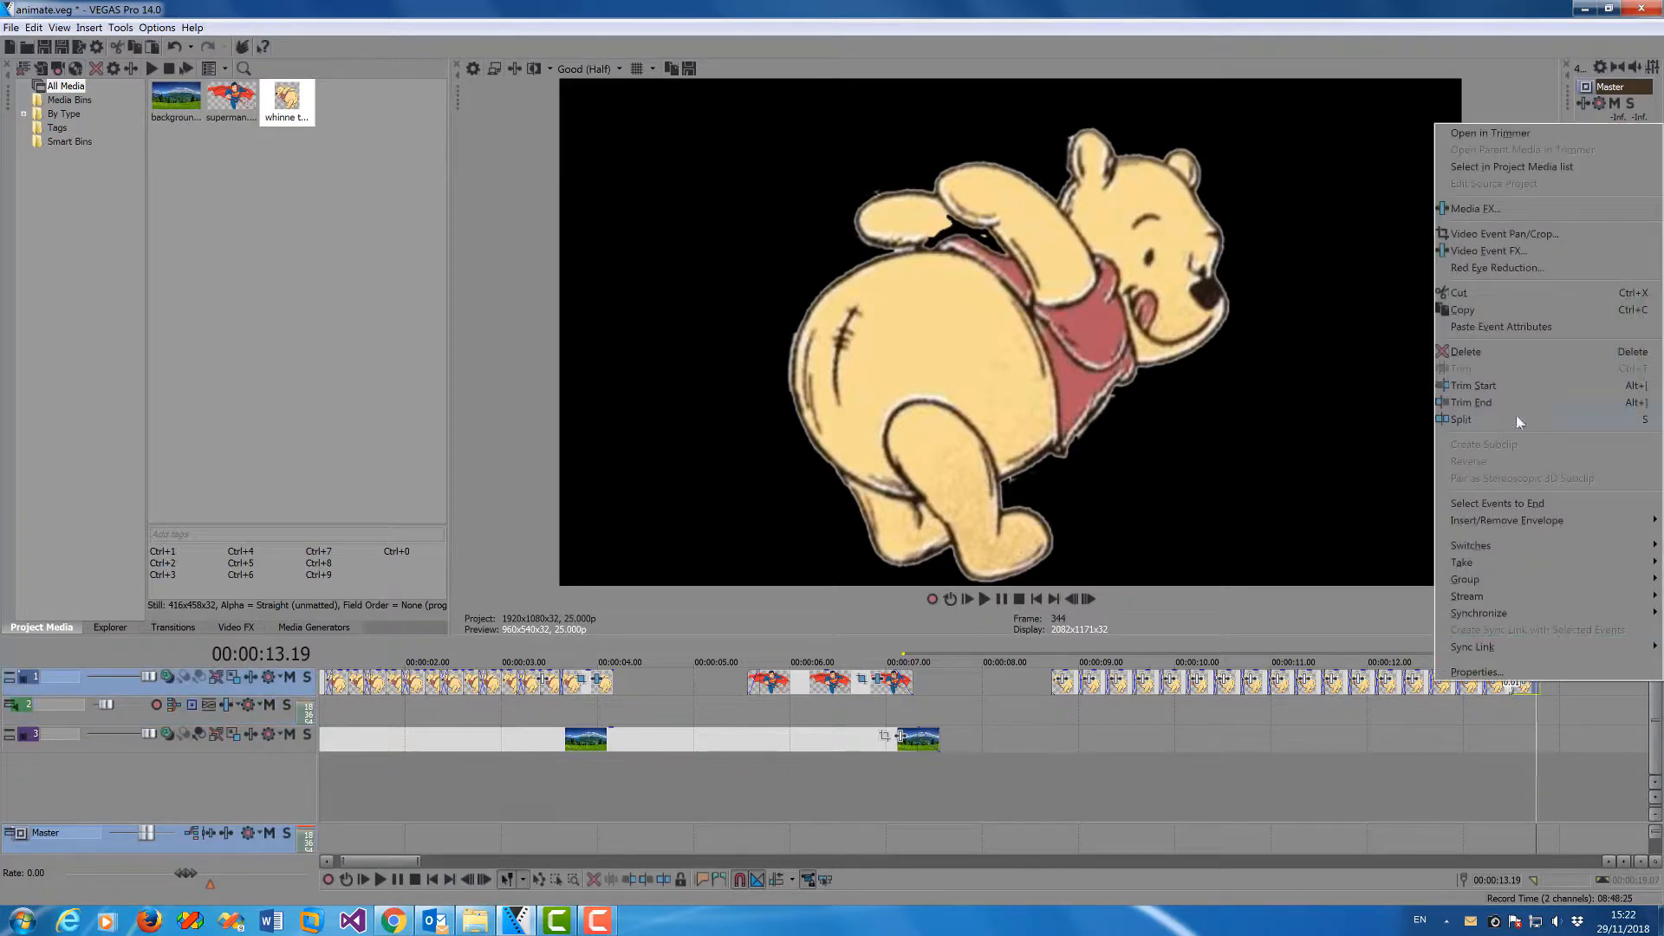
# Copy the second, flipped Pooh clip, paste it after the run, and slide it slightly over the end of the last clip
pyautogui.rightClick(1090, 683)
pyautogui.click(1179, 315)
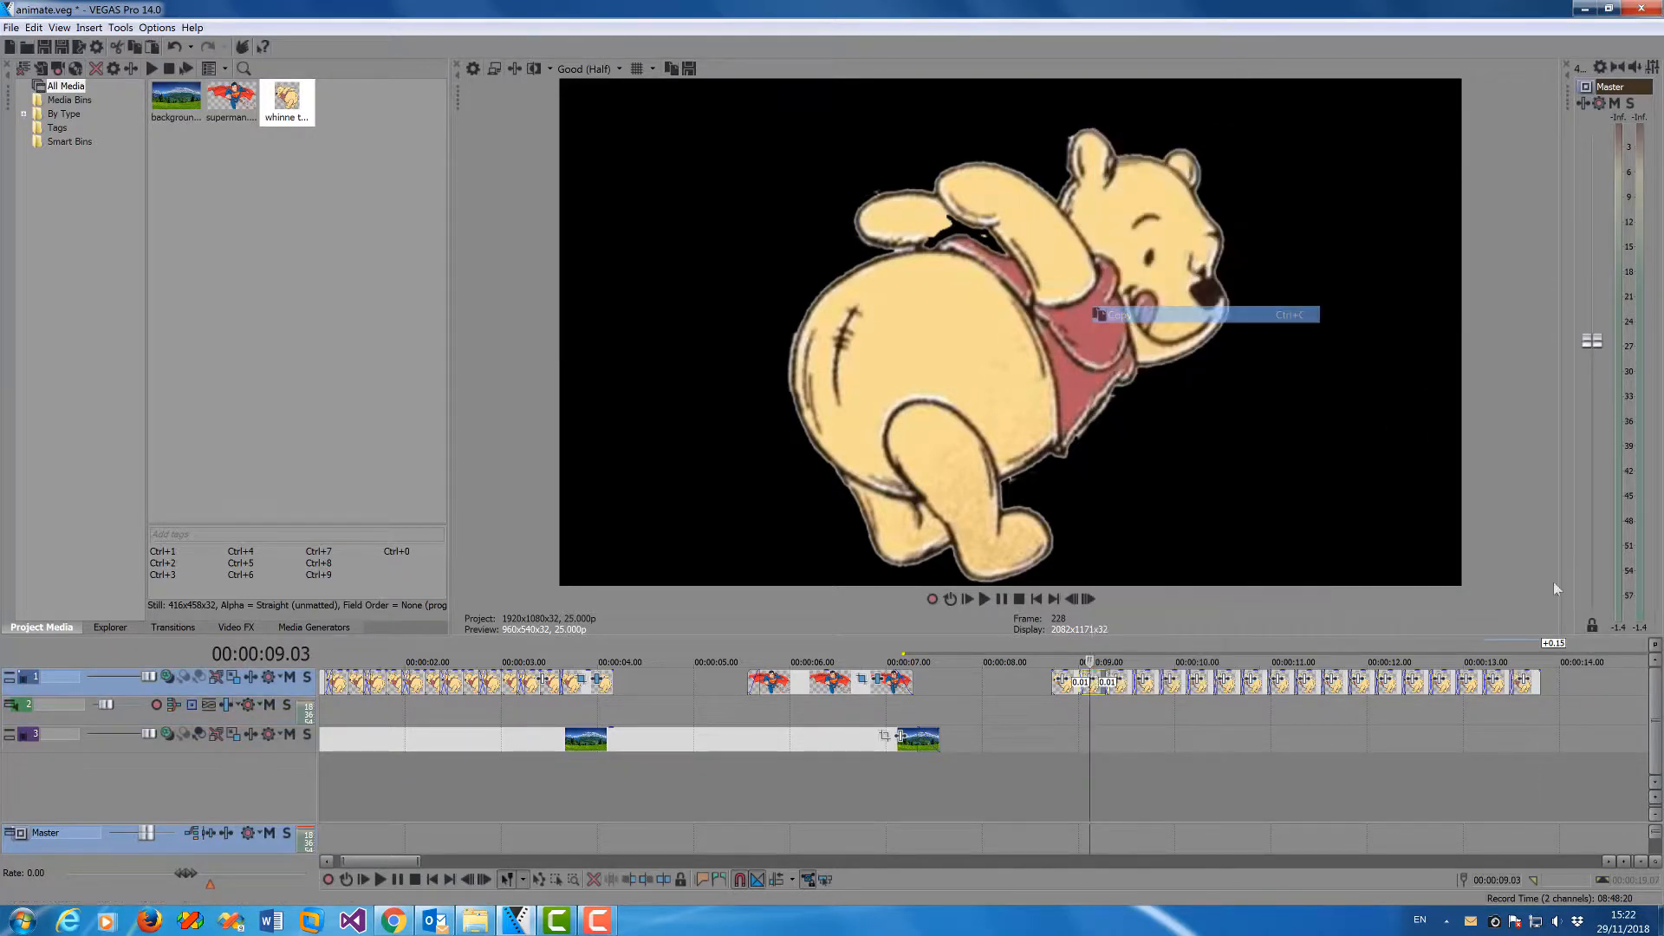
pyautogui.click(1547, 685)
pyautogui.rightClick(1547, 685)
pyautogui.click(1499, 414)
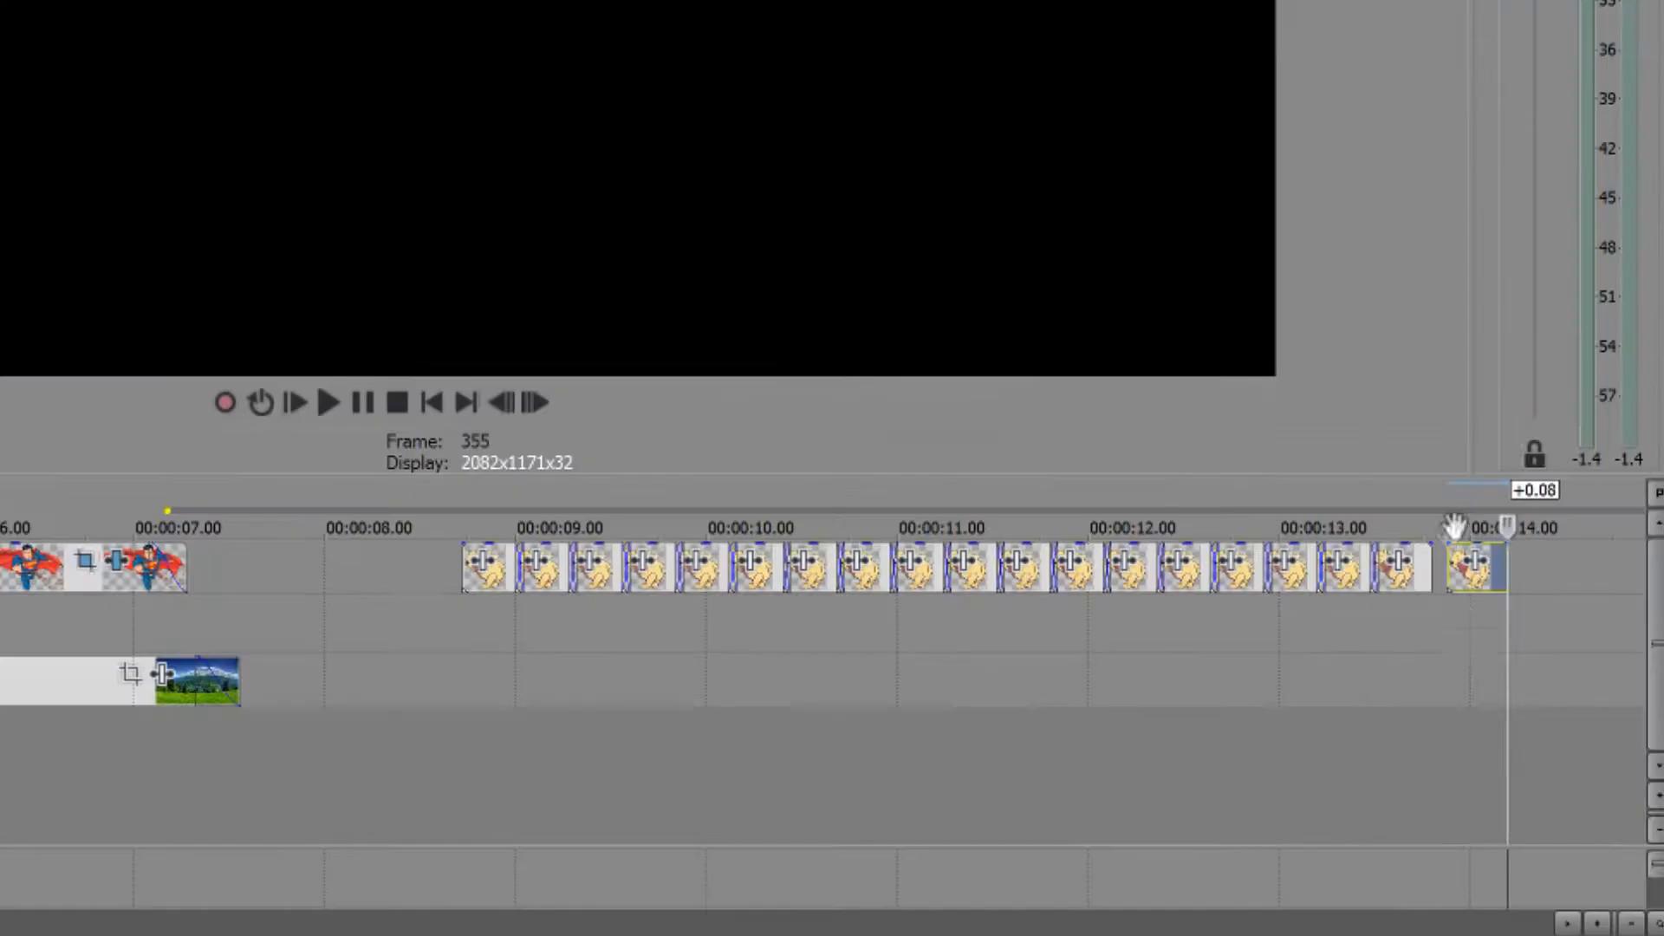
pyautogui.moveTo(1454, 526); pyautogui.dragTo(1444, 579)
pyautogui.click(1455, 596)
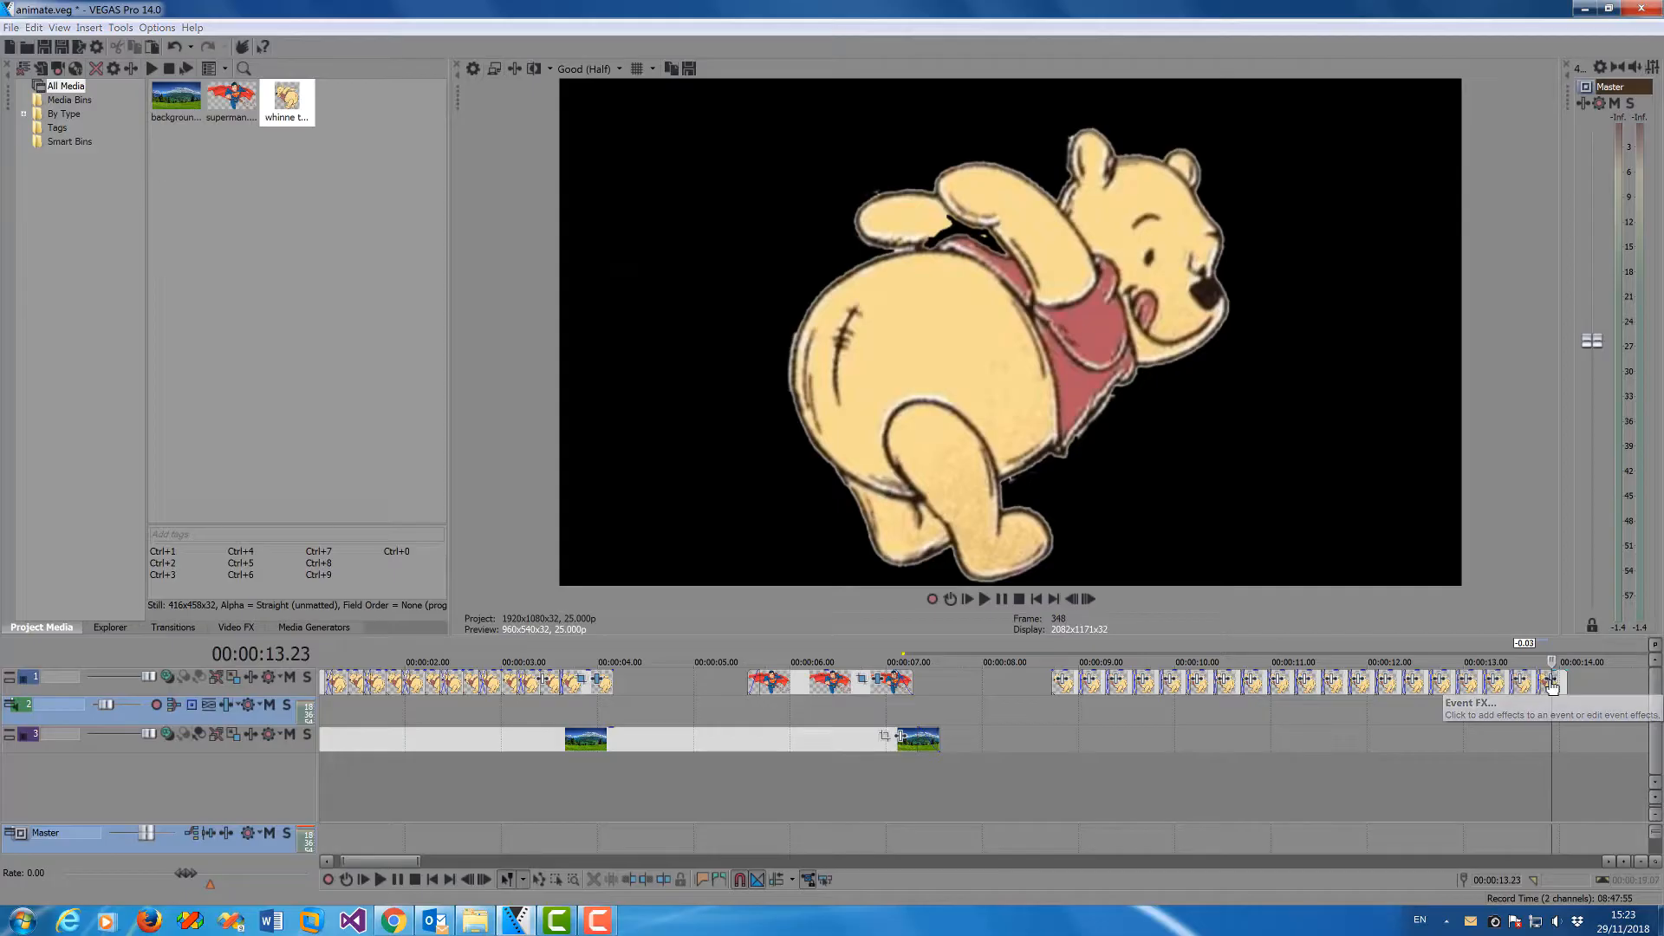
# Apply the HitFilm Witness Protection effect to the last Pooh clip with its size set to about 0.61
pyautogui.click(1452, 565)
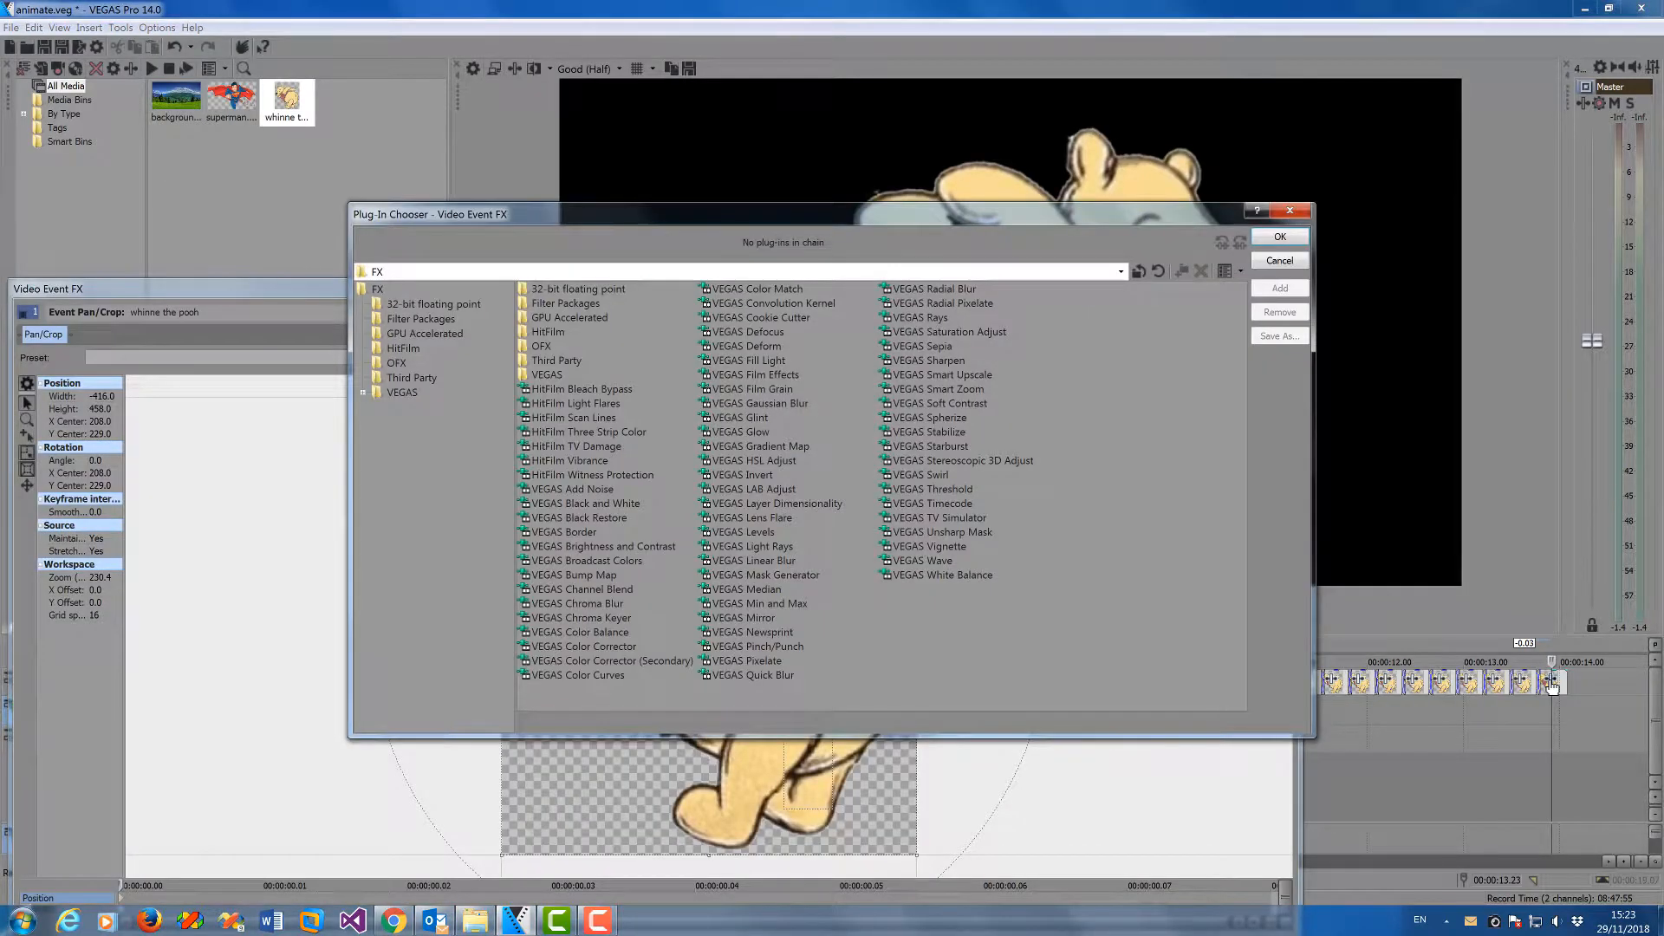
pyautogui.doubleClick(602, 474)
pyautogui.click(1291, 234)
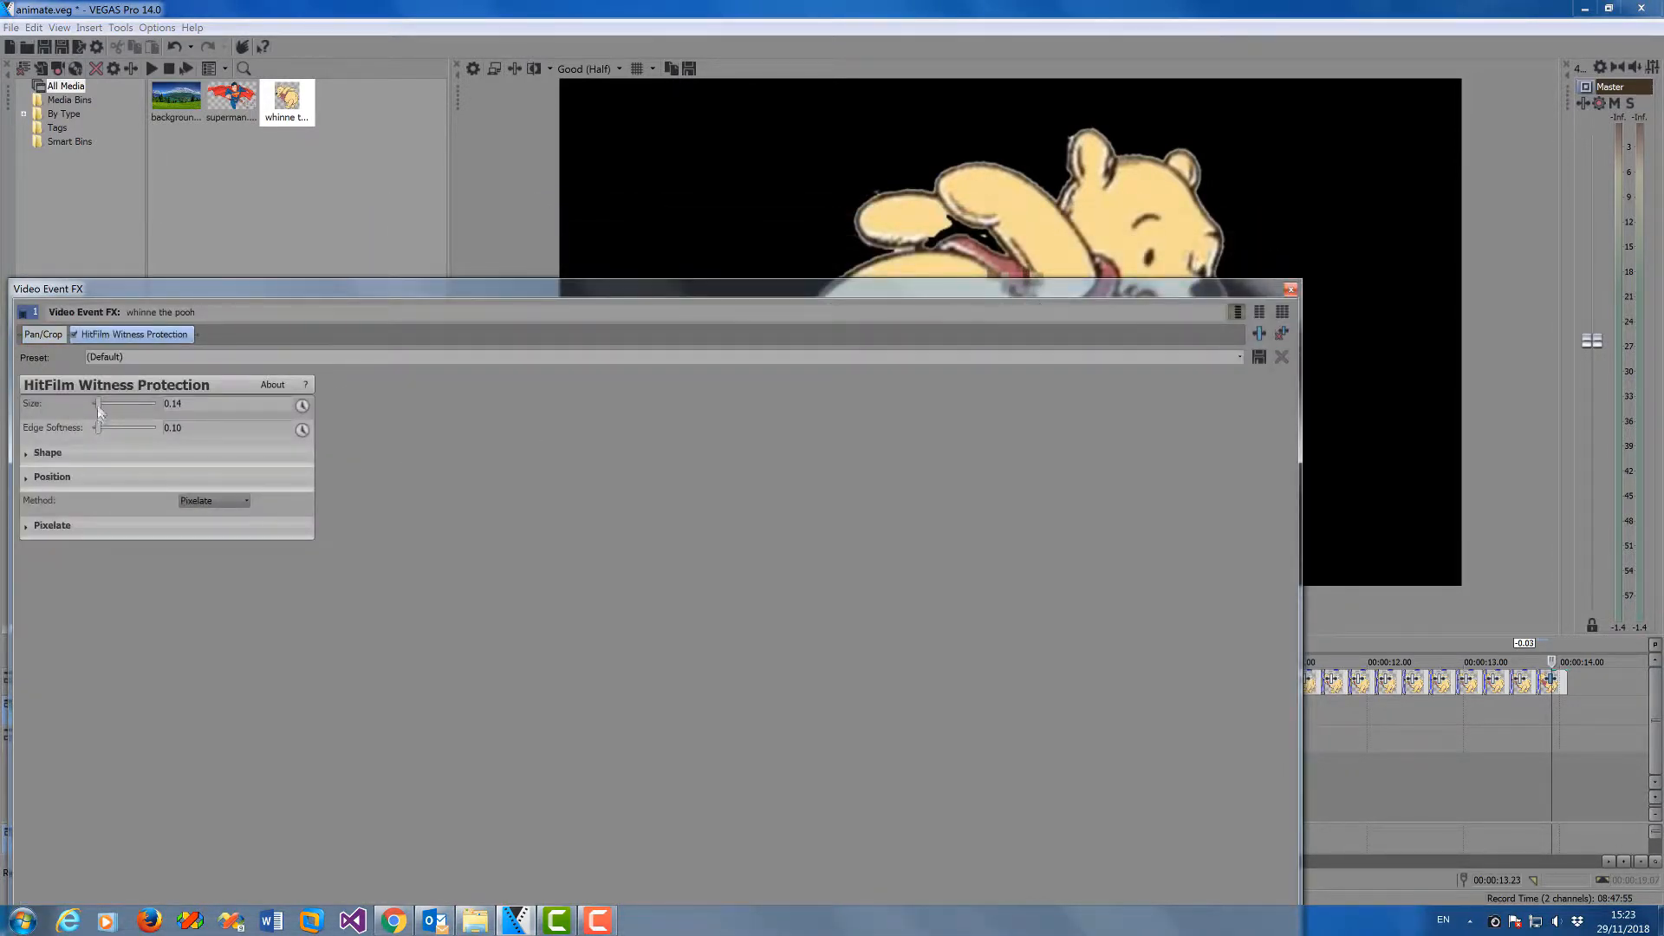
pyautogui.moveTo(101, 407); pyautogui.dragTo(121, 404)
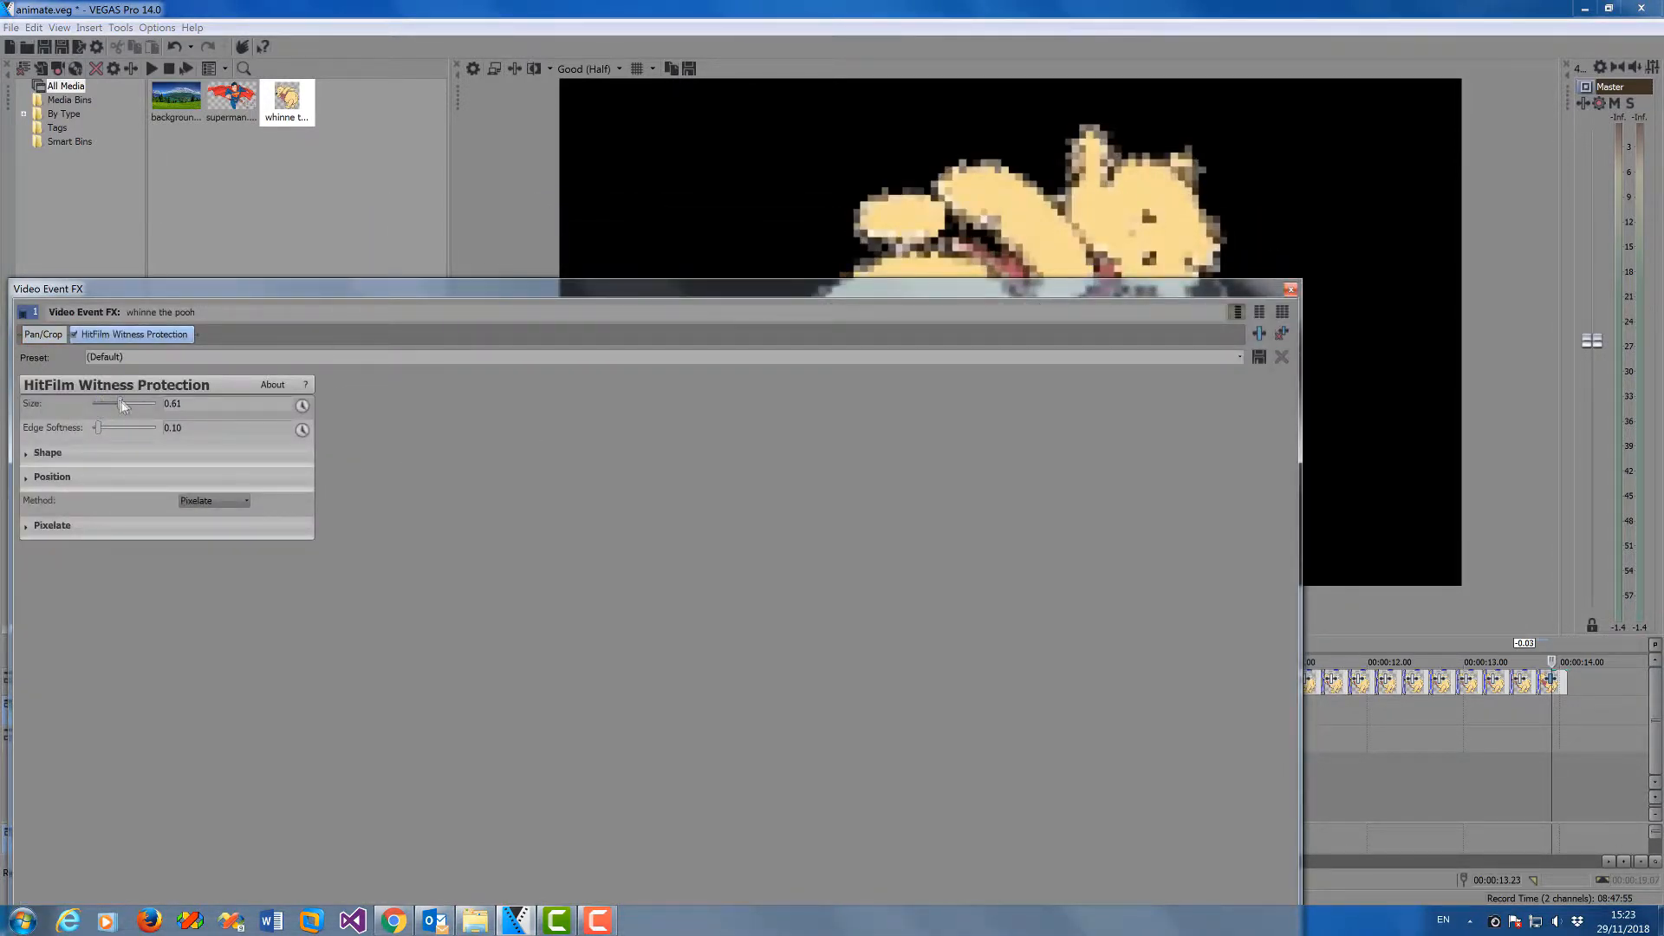
pyautogui.click(1291, 290)
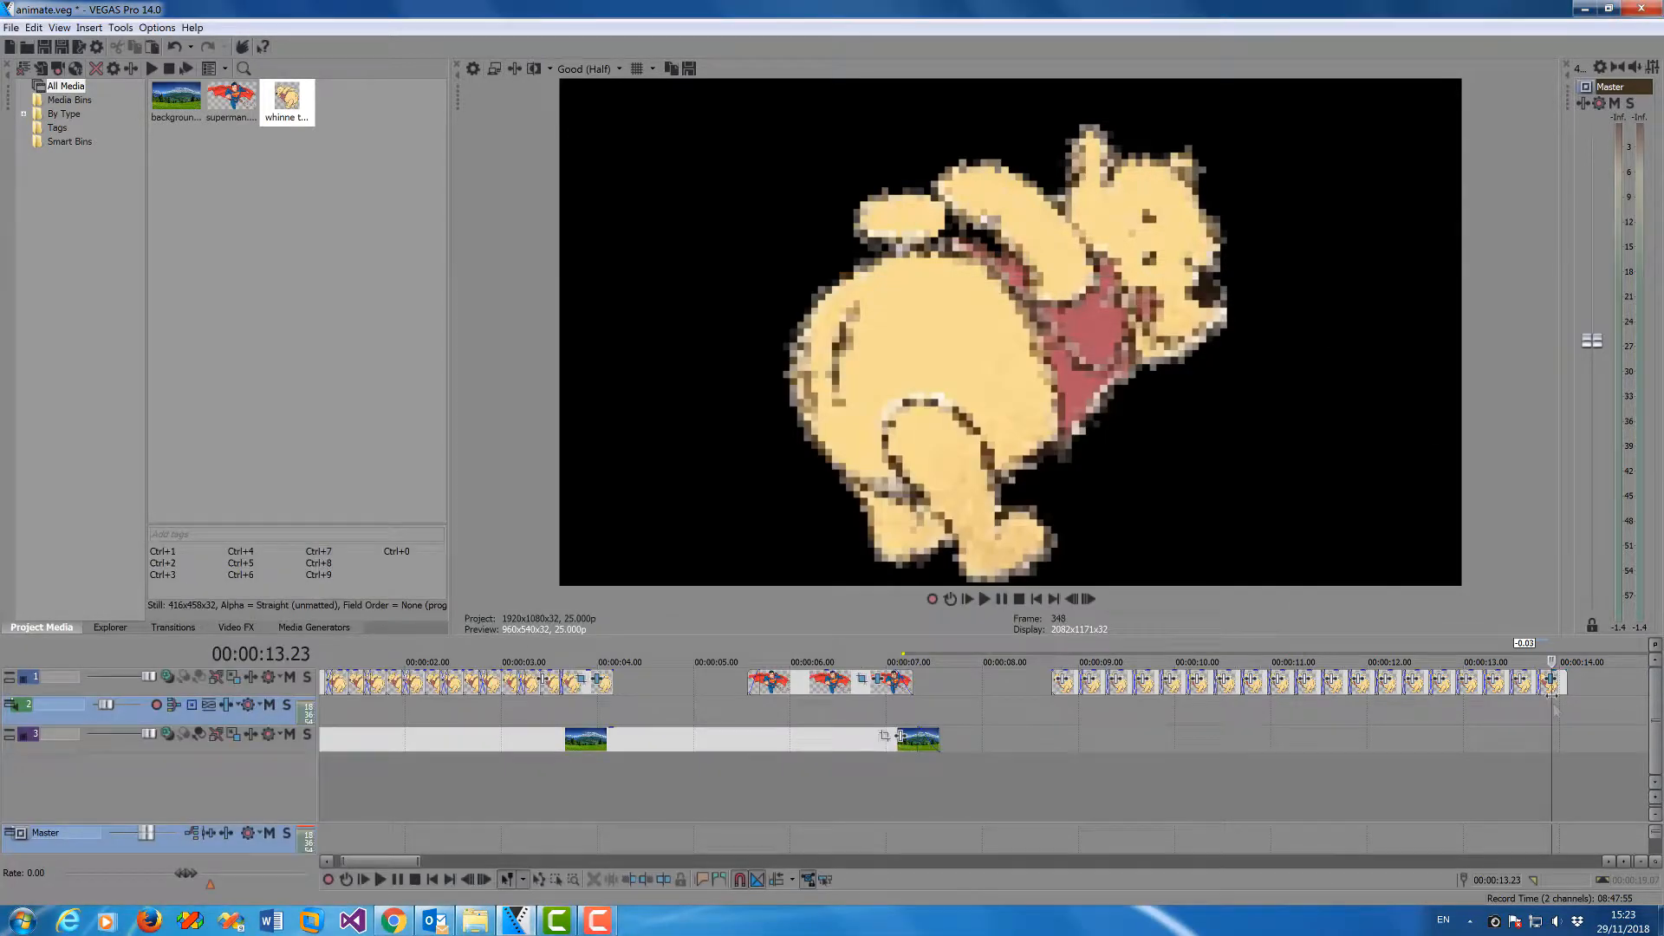
# Add a short fade-out to the end of the last Pooh clip and play the animation from its start
pyautogui.moveTo(1566, 671); pyautogui.dragTo(1562, 668)
pyautogui.click(1521, 724)
pyautogui.press('space')
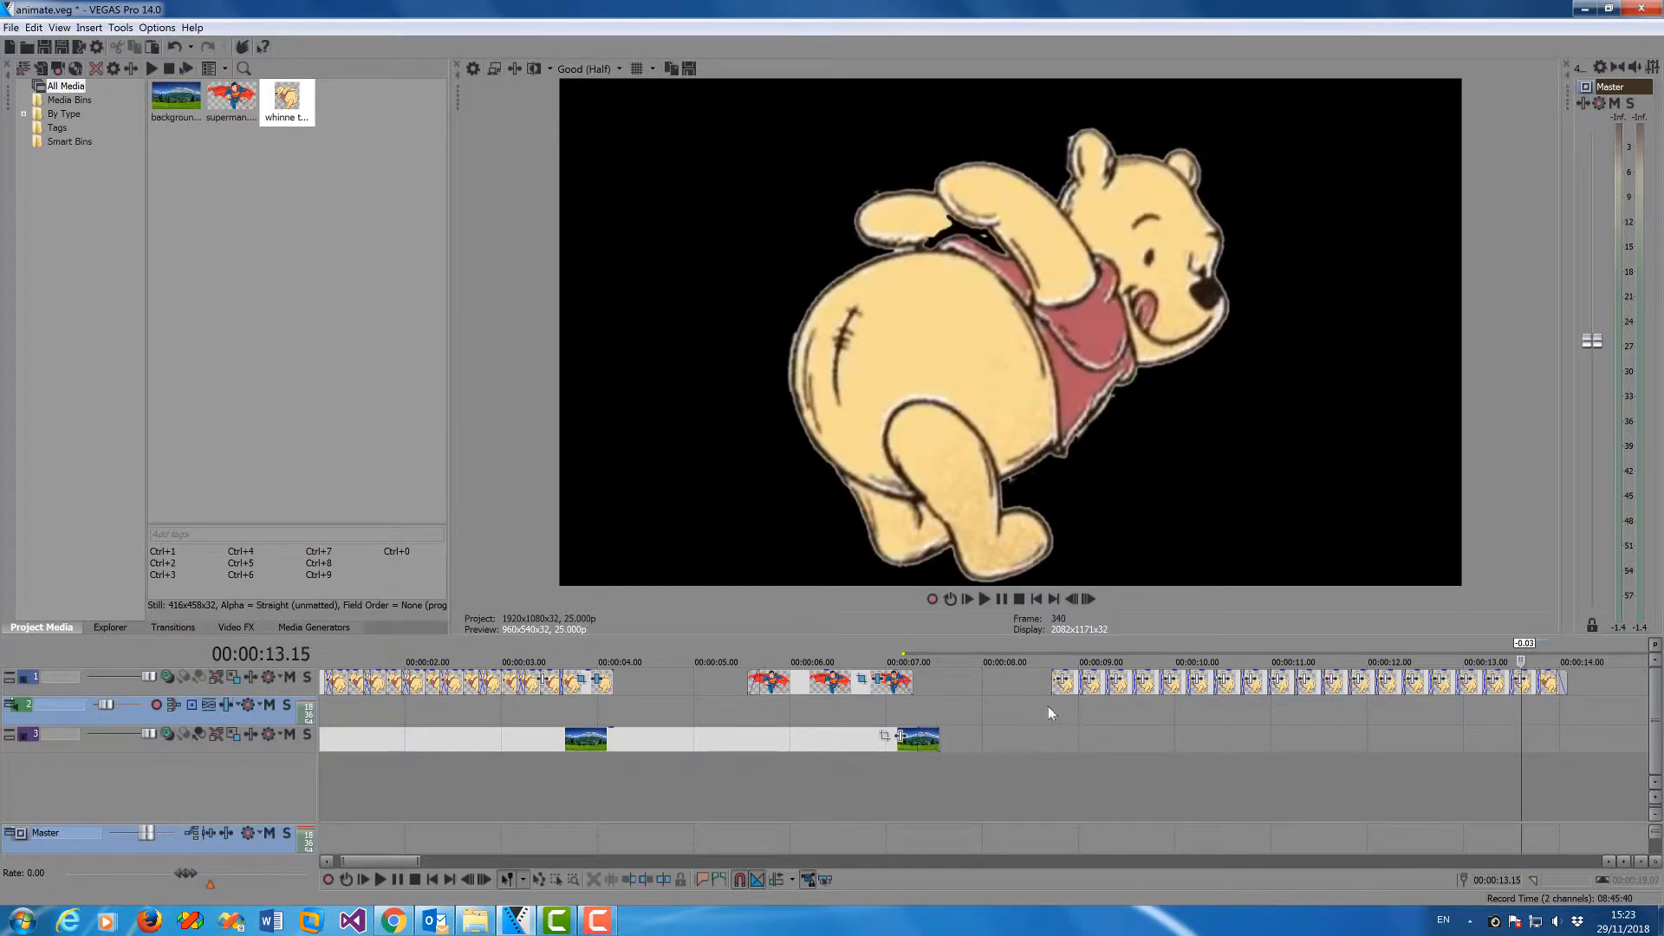
pyautogui.click(1049, 709)
pyautogui.press('space')
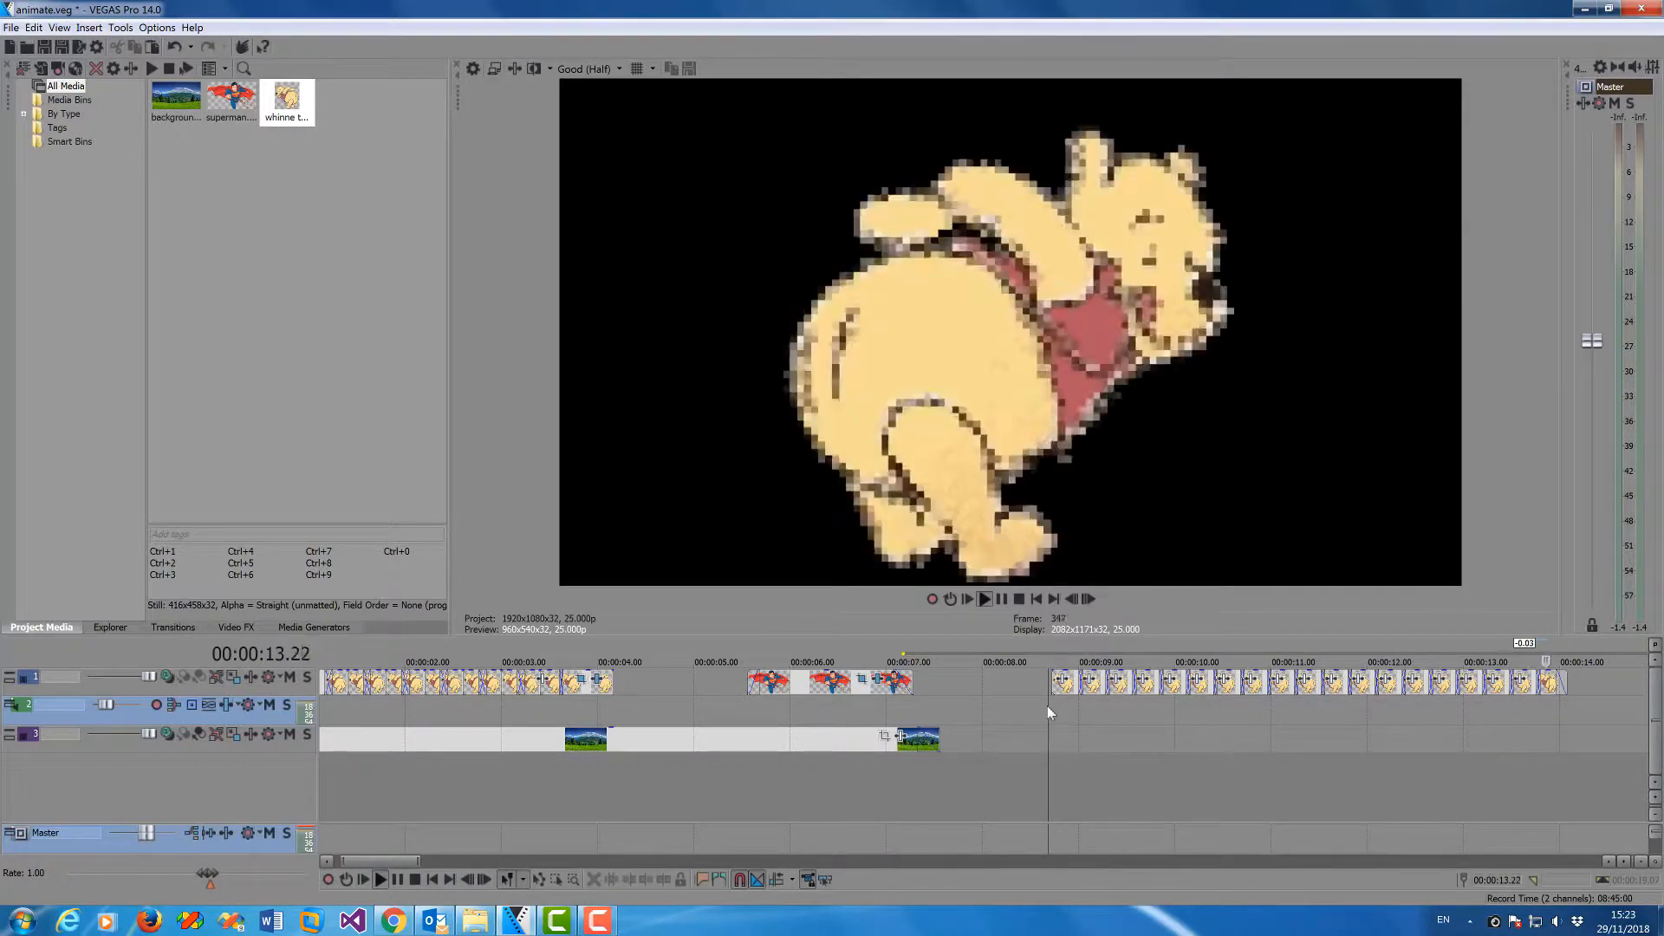
pyautogui.press('space')
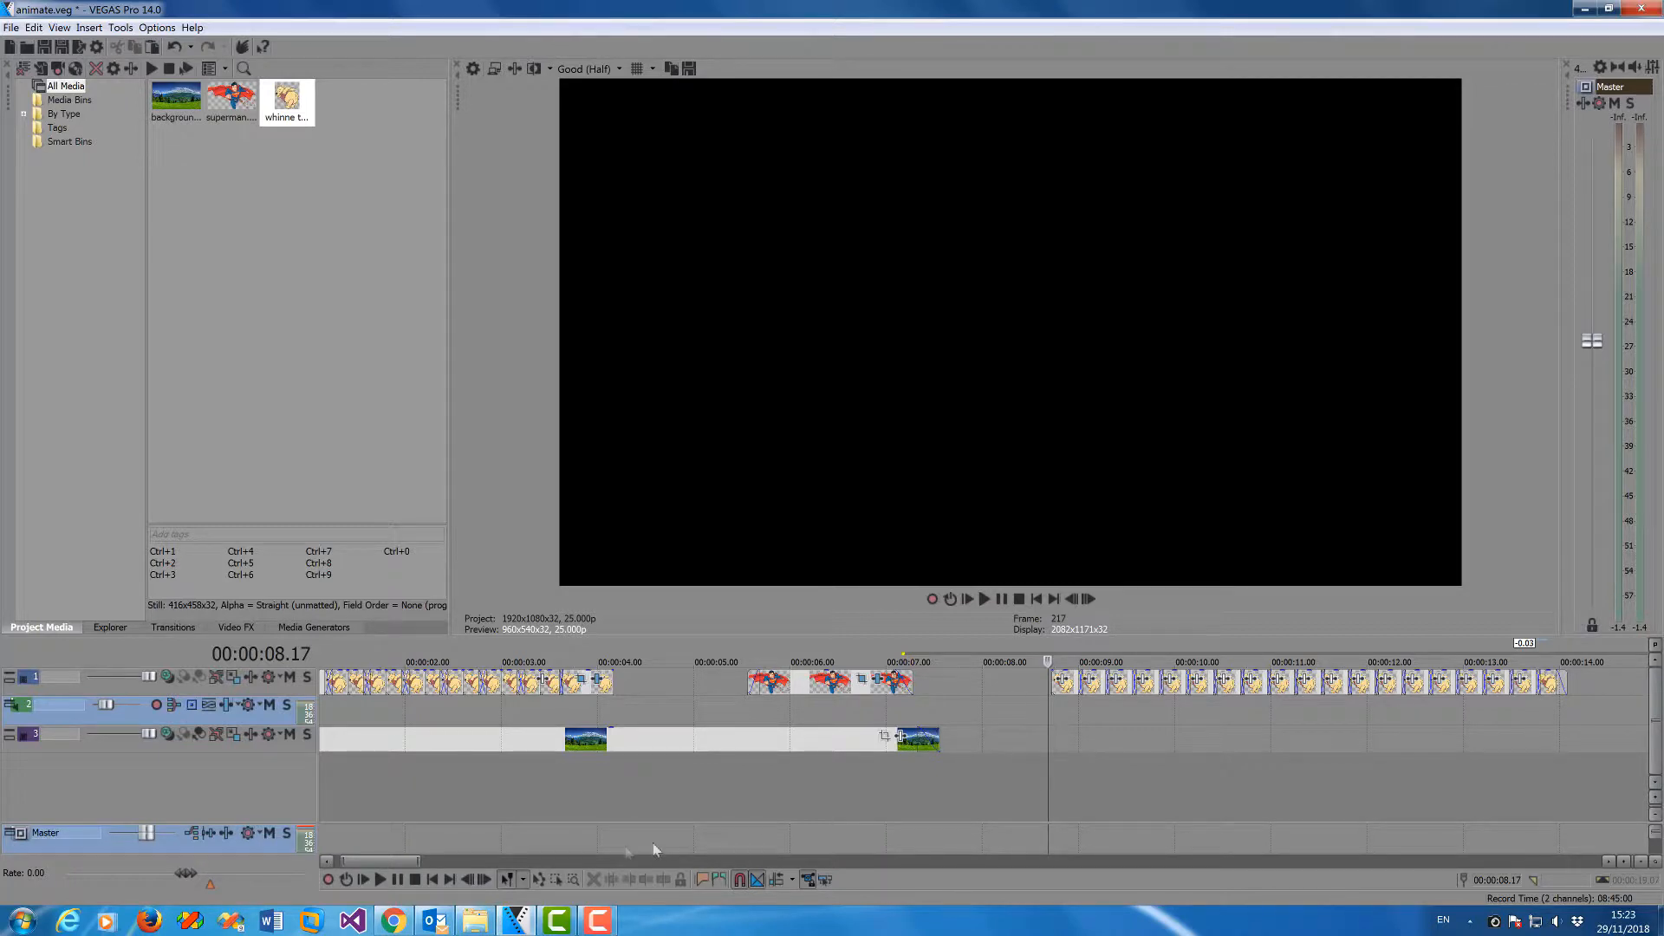
# Extend the mountain background to about 19 seconds and place the Superman image on the upper track after the Pooh clips, at 14.18
pyautogui.moveTo(400, 860); pyautogui.dragTo(415, 860)
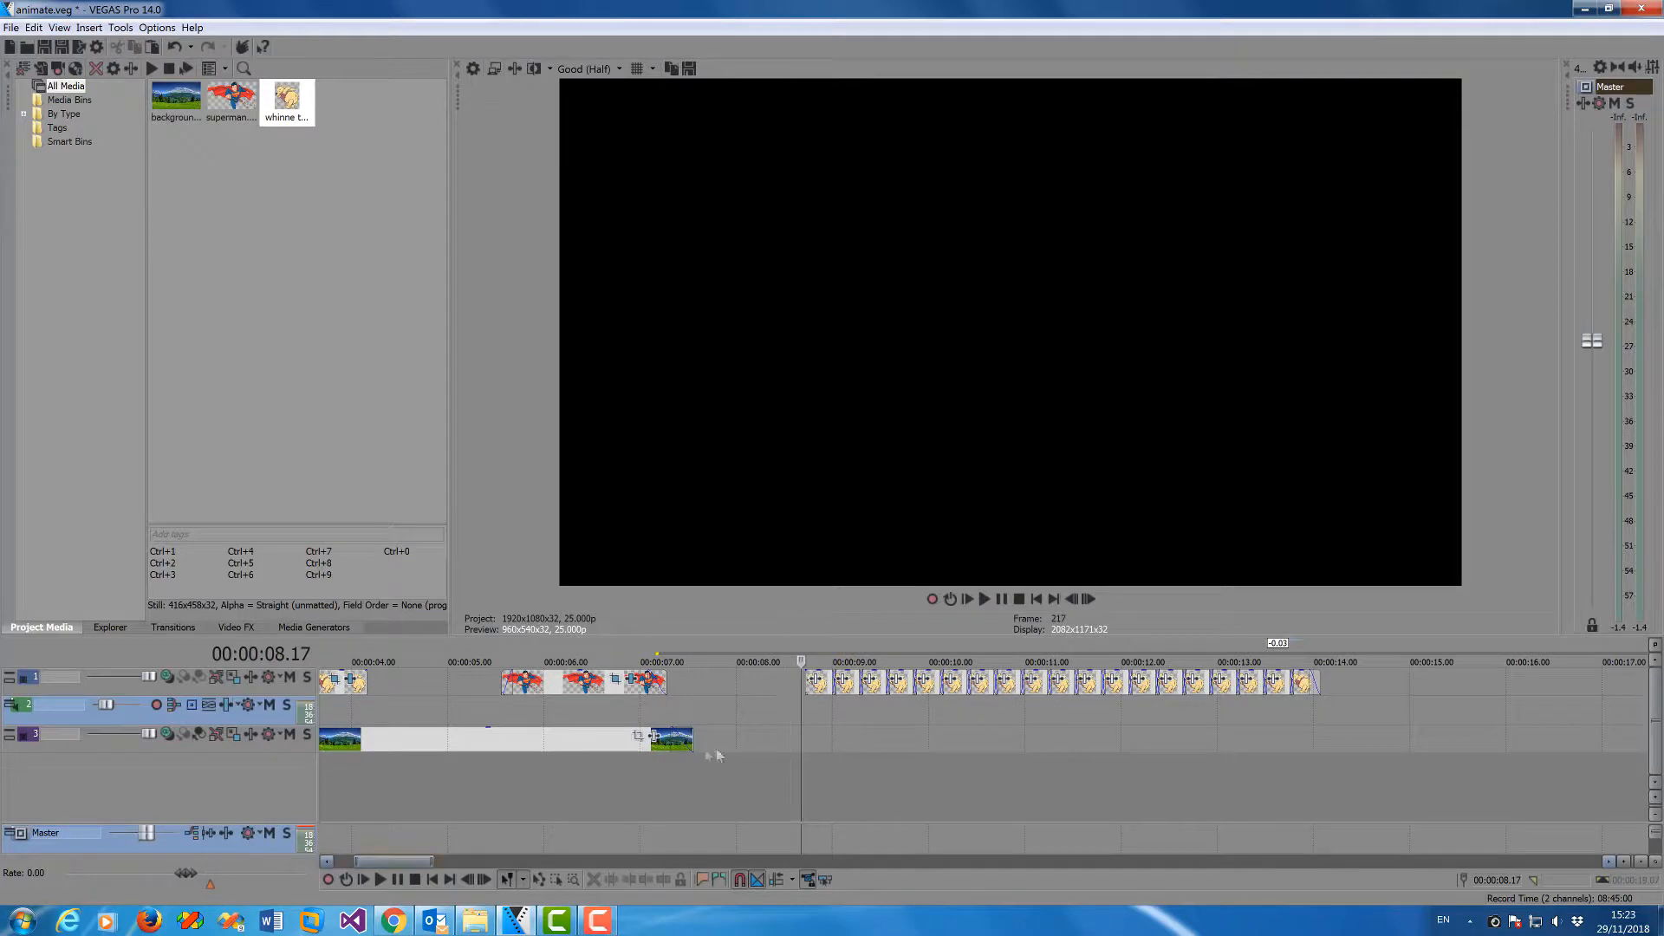
pyautogui.moveTo(690, 739); pyautogui.dragTo(1654, 735)
pyautogui.moveTo(221, 104); pyautogui.dragTo(1190, 693)
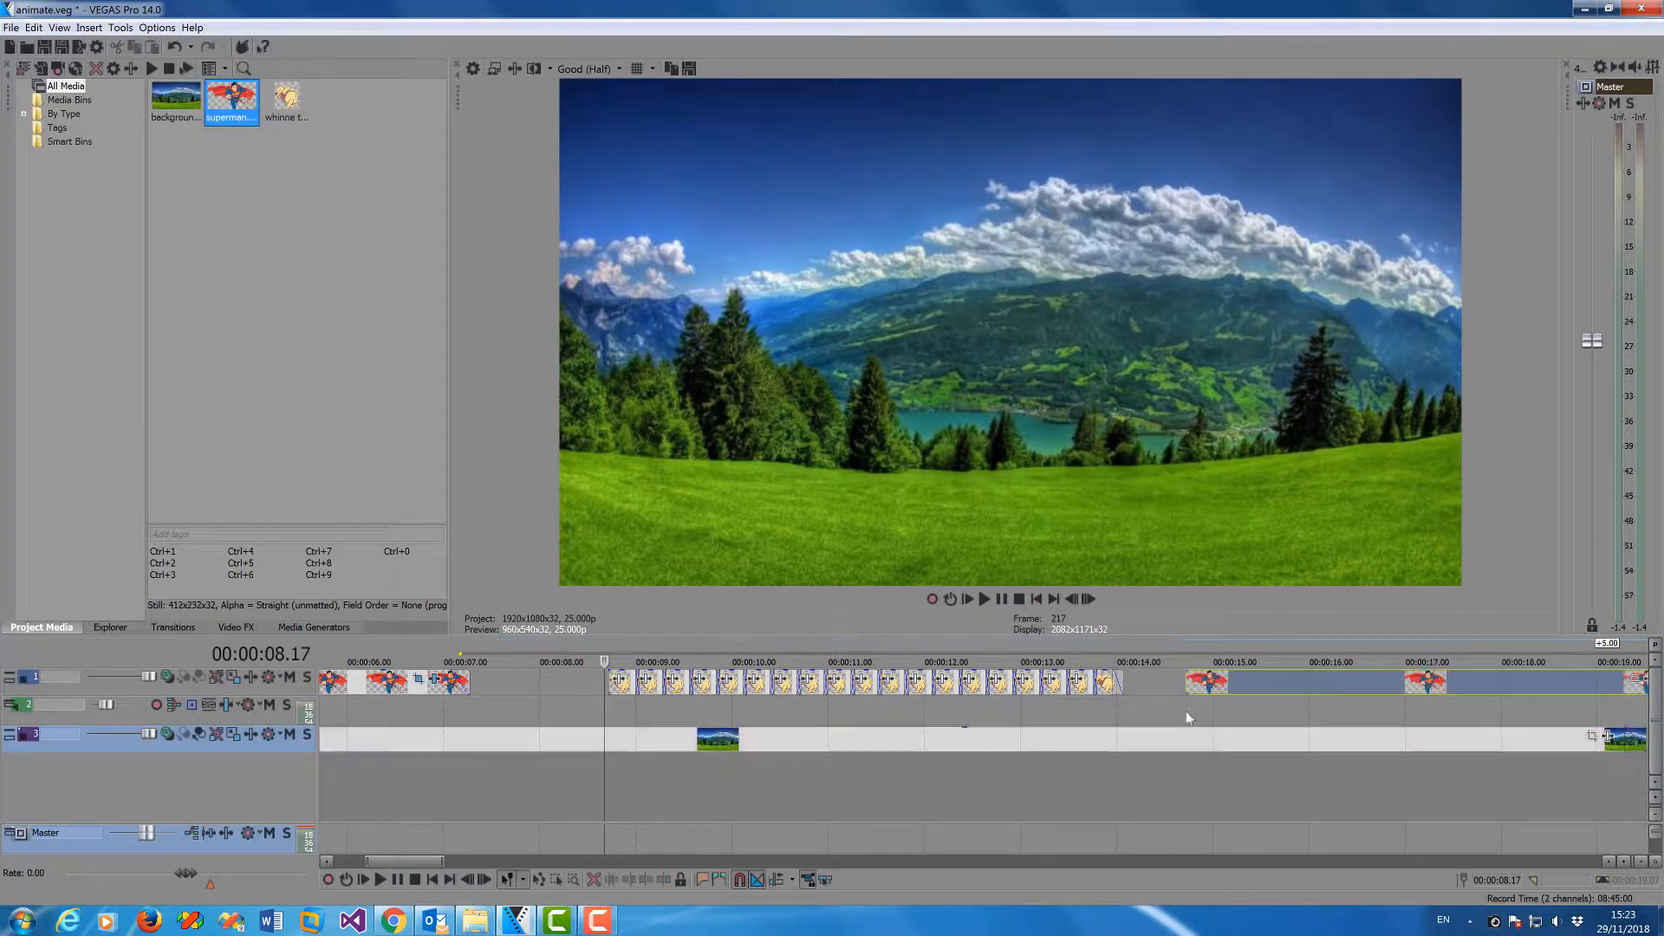
# Play the timeline from the start of the new Superman clip
pyautogui.click(1187, 713)
pyautogui.press('space')
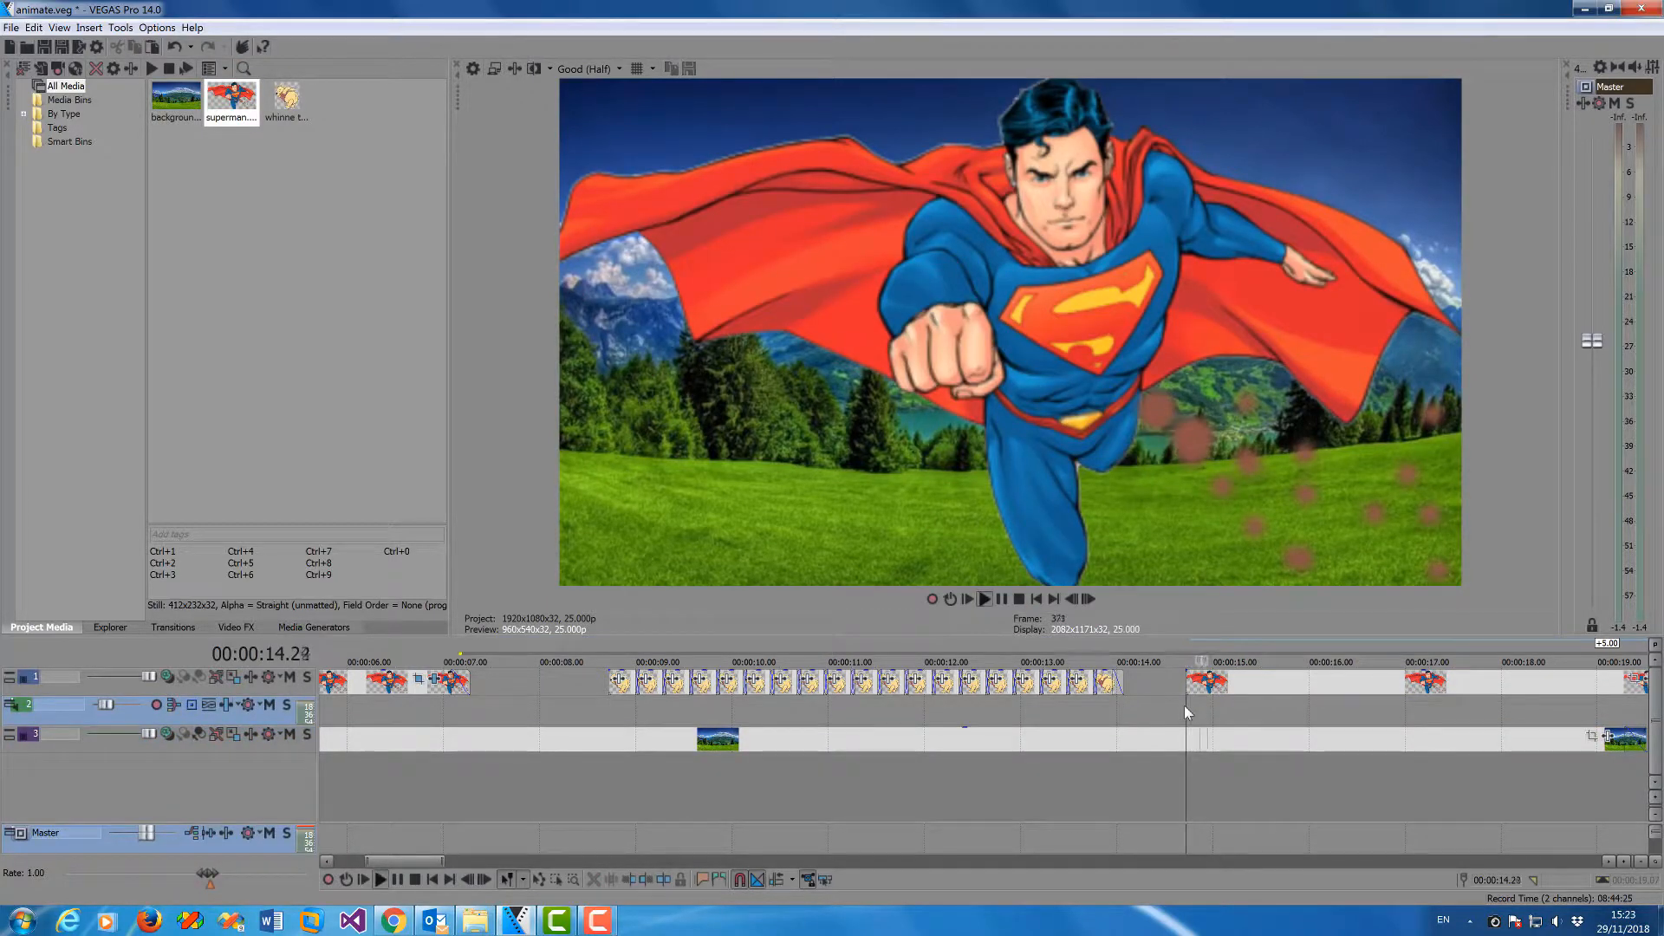
pyautogui.press('space')
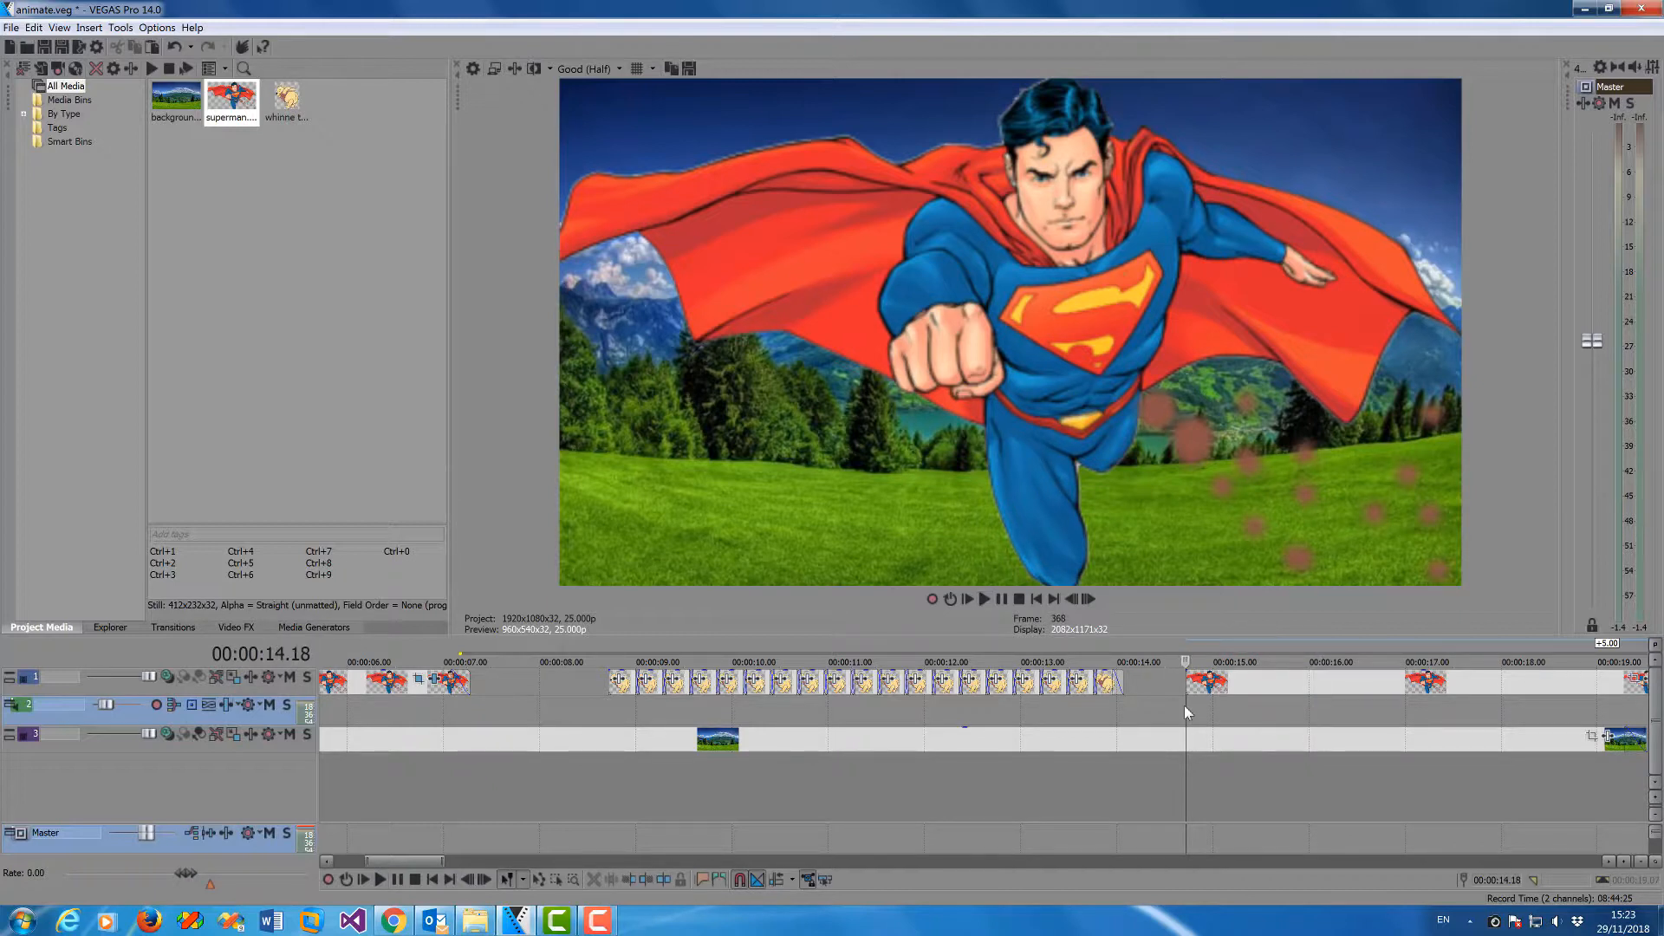
# Lengthen the mountain background by 1.02 so it extends past the end of the Superman clip
pyautogui.moveTo(436, 861); pyautogui.dragTo(458, 861)
pyautogui.moveTo(1281, 739); pyautogui.dragTo(1384, 740)
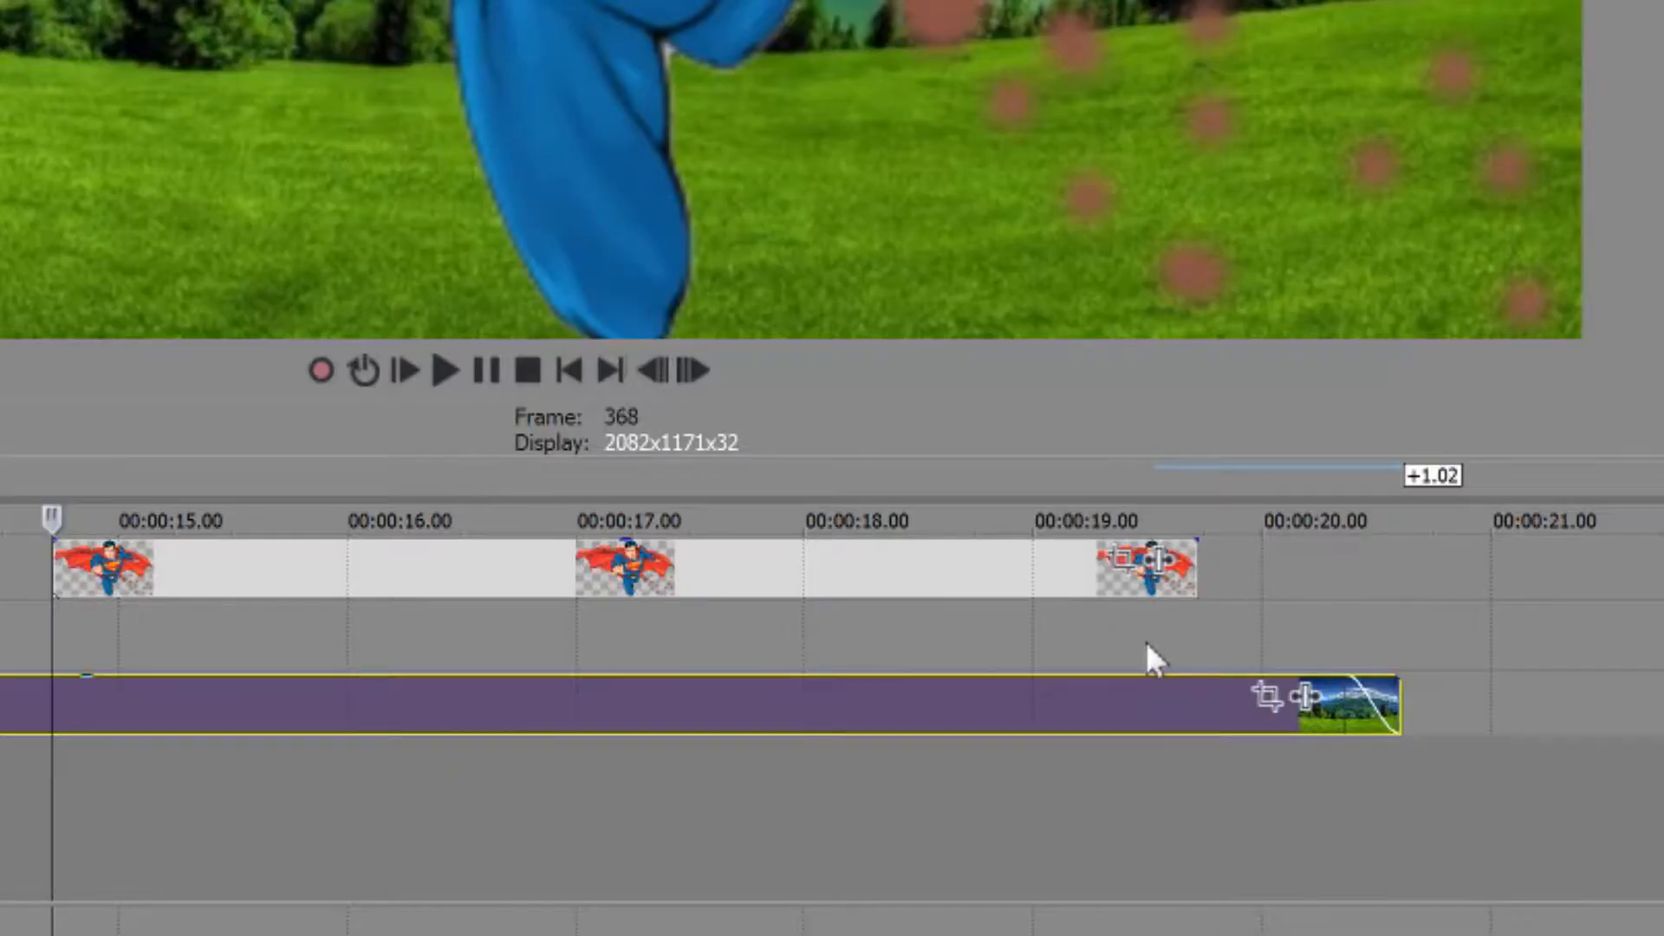
pyautogui.click(1147, 645)
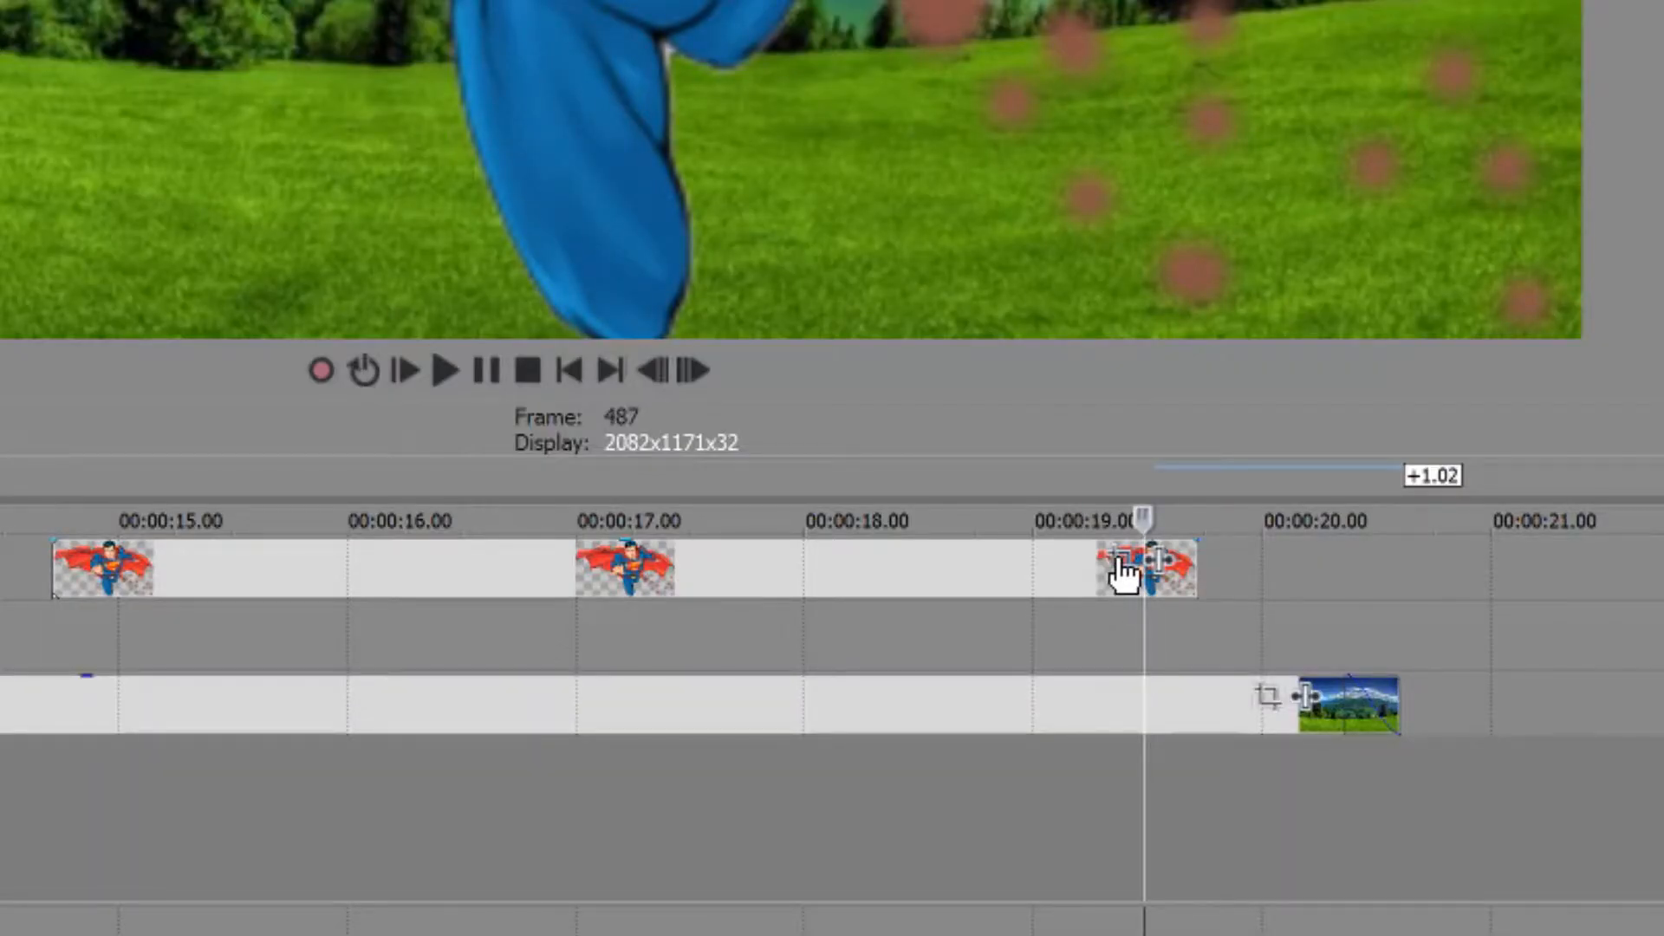
# Open the Superman clip's Pan/Crop settings and apply the 16:9 Widescreen TV aspect ratio preset
pyautogui.click(1121, 563)
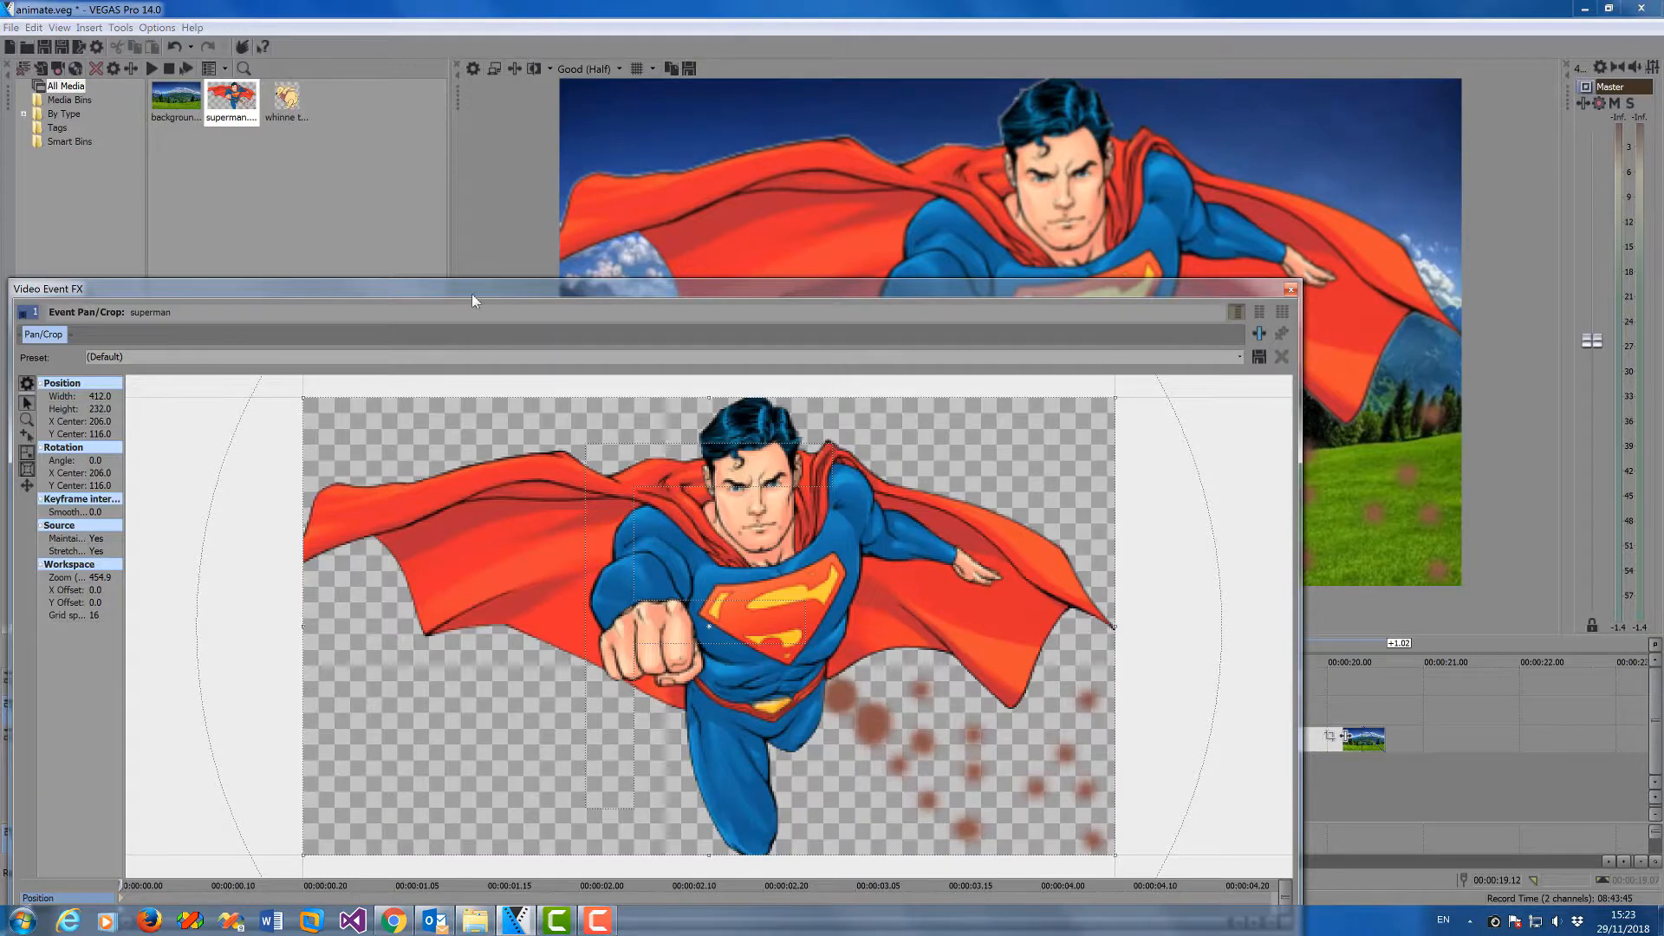
pyautogui.moveTo(472, 294); pyautogui.dragTo(518, 206)
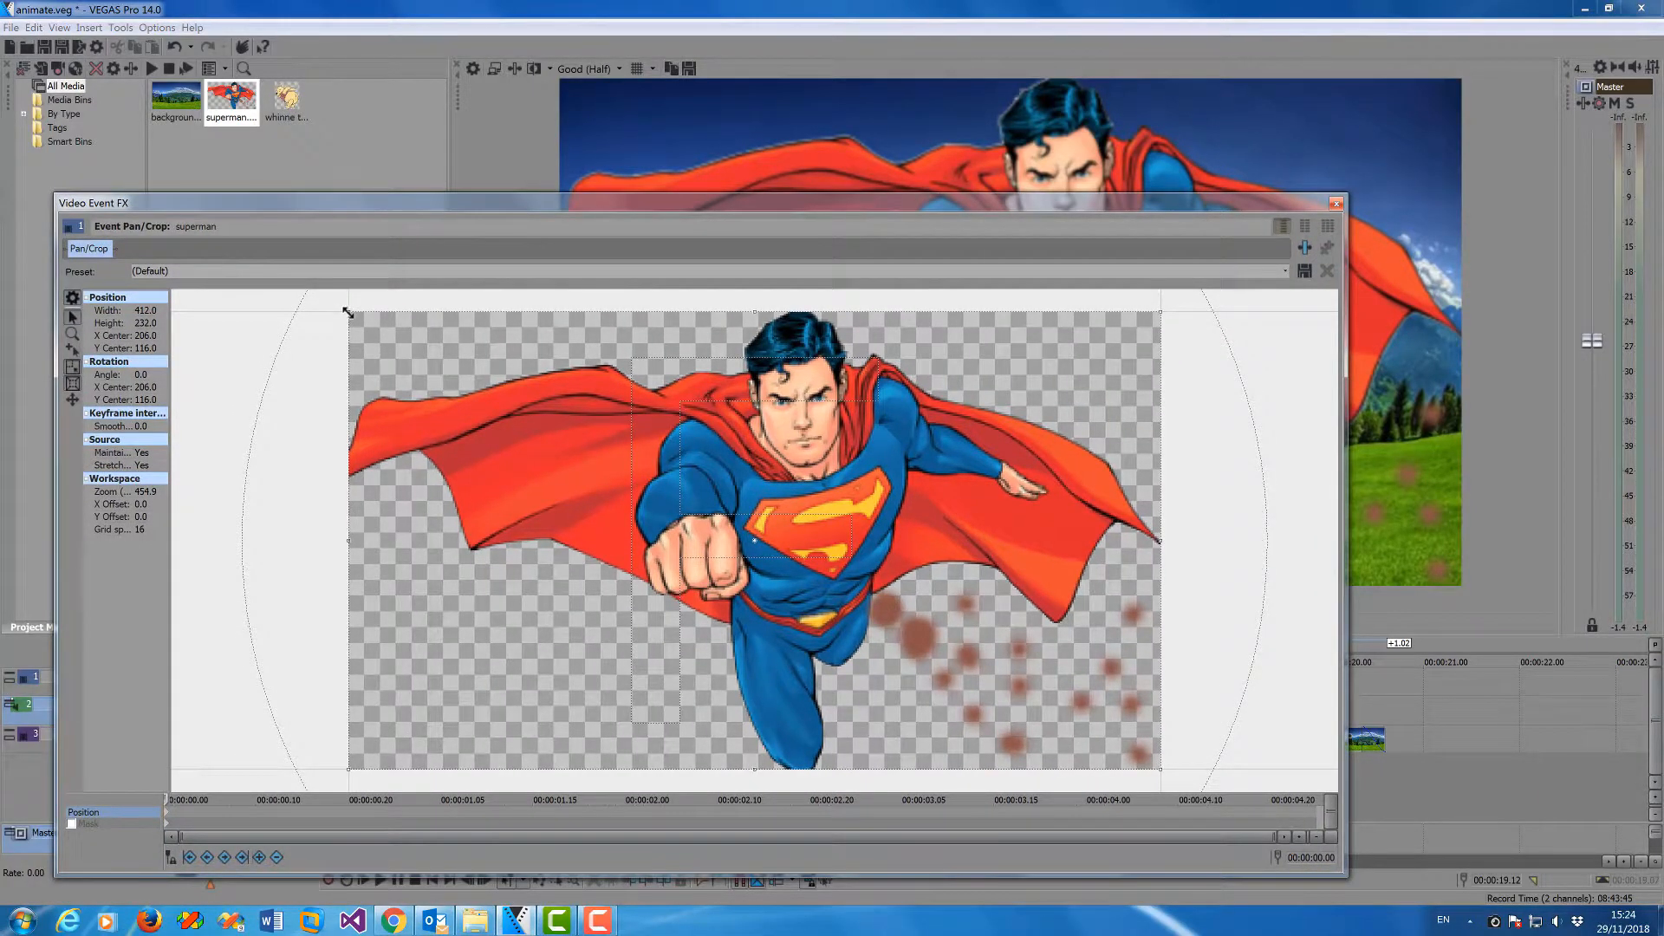
pyautogui.click(1286, 271)
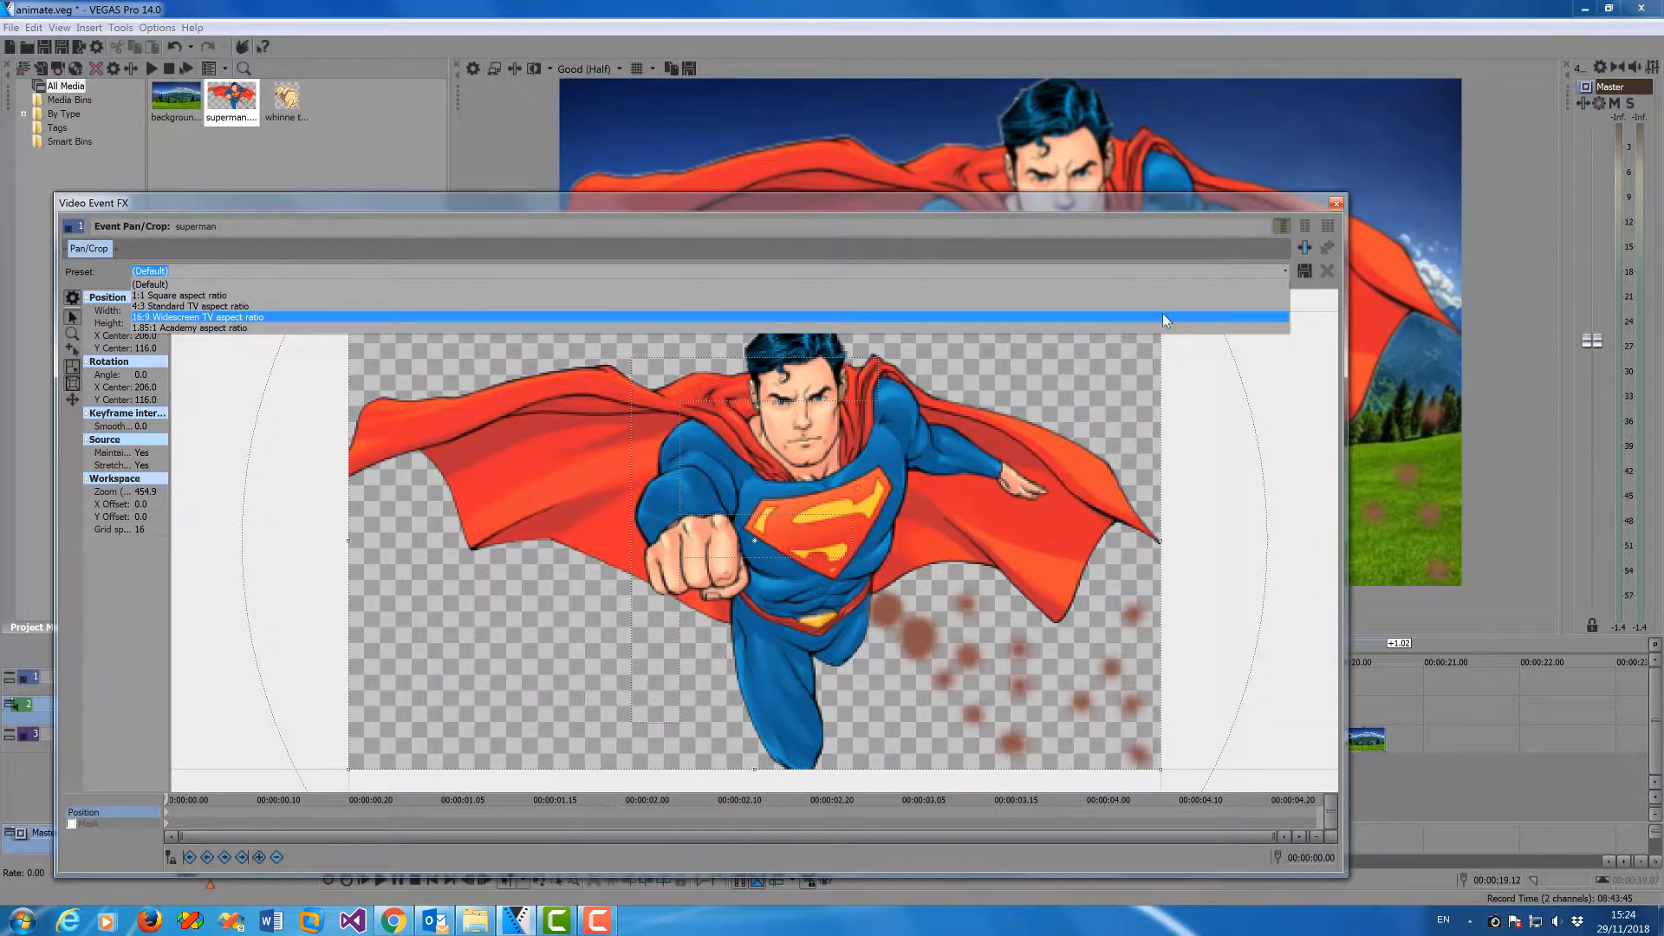
pyautogui.click(1162, 314)
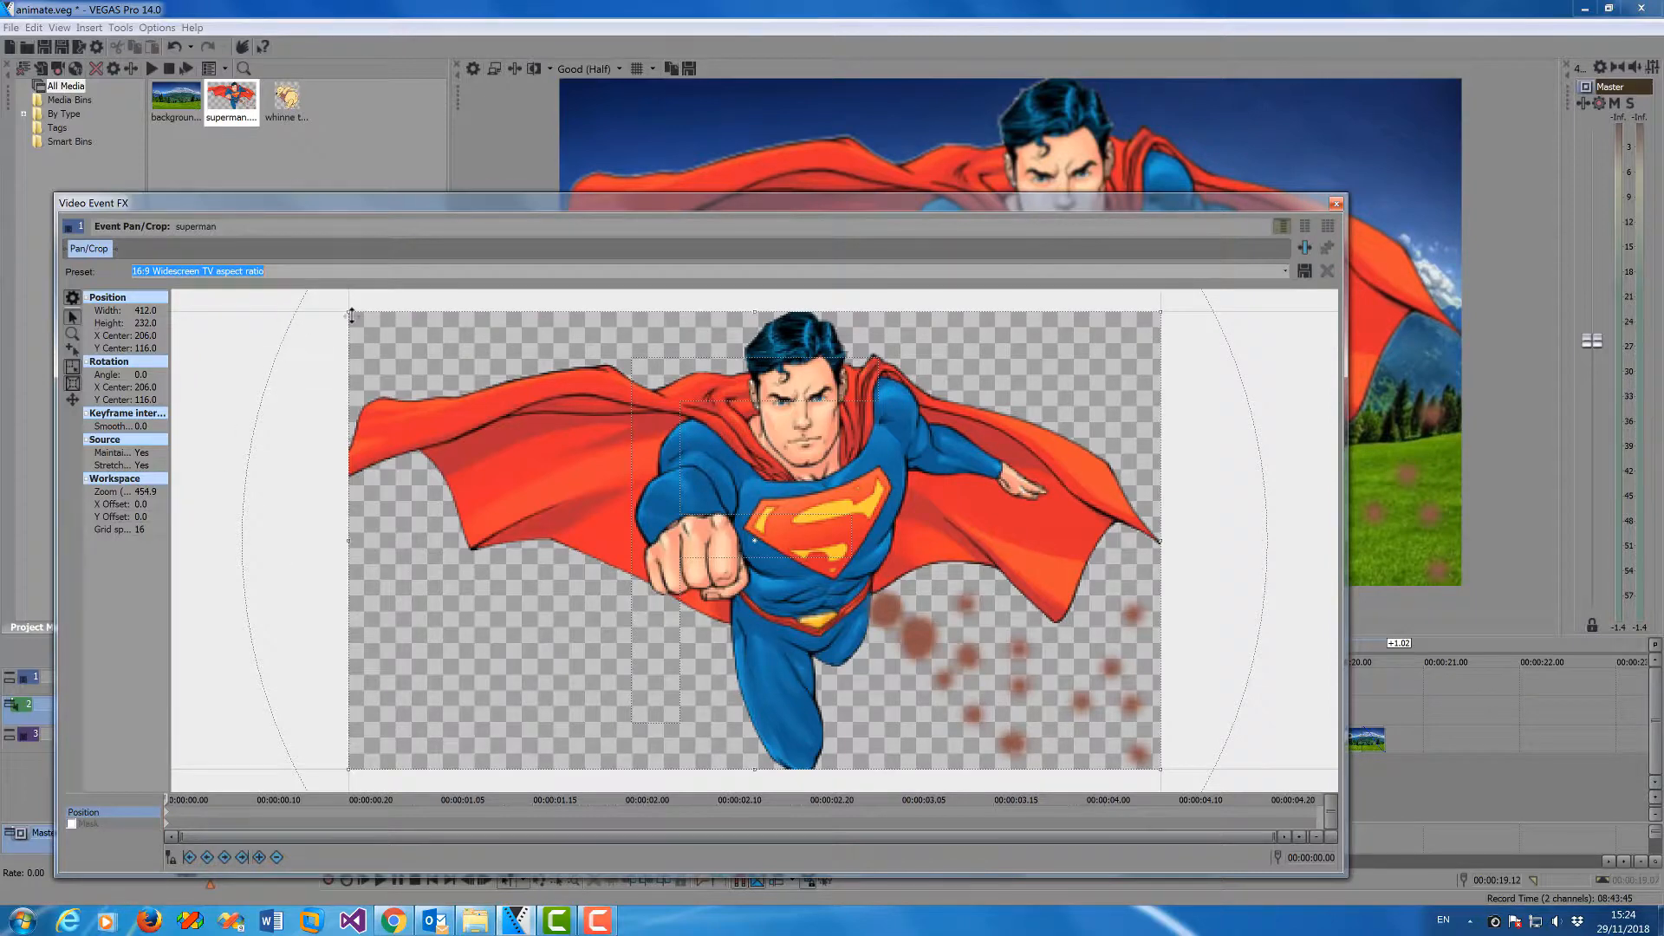
# Enlarge the Superman clip's crop frame at its start to about 1790 × 1008, keeping the figure centred
pyautogui.moveTo(349, 312); pyautogui.dragTo(174, 217)
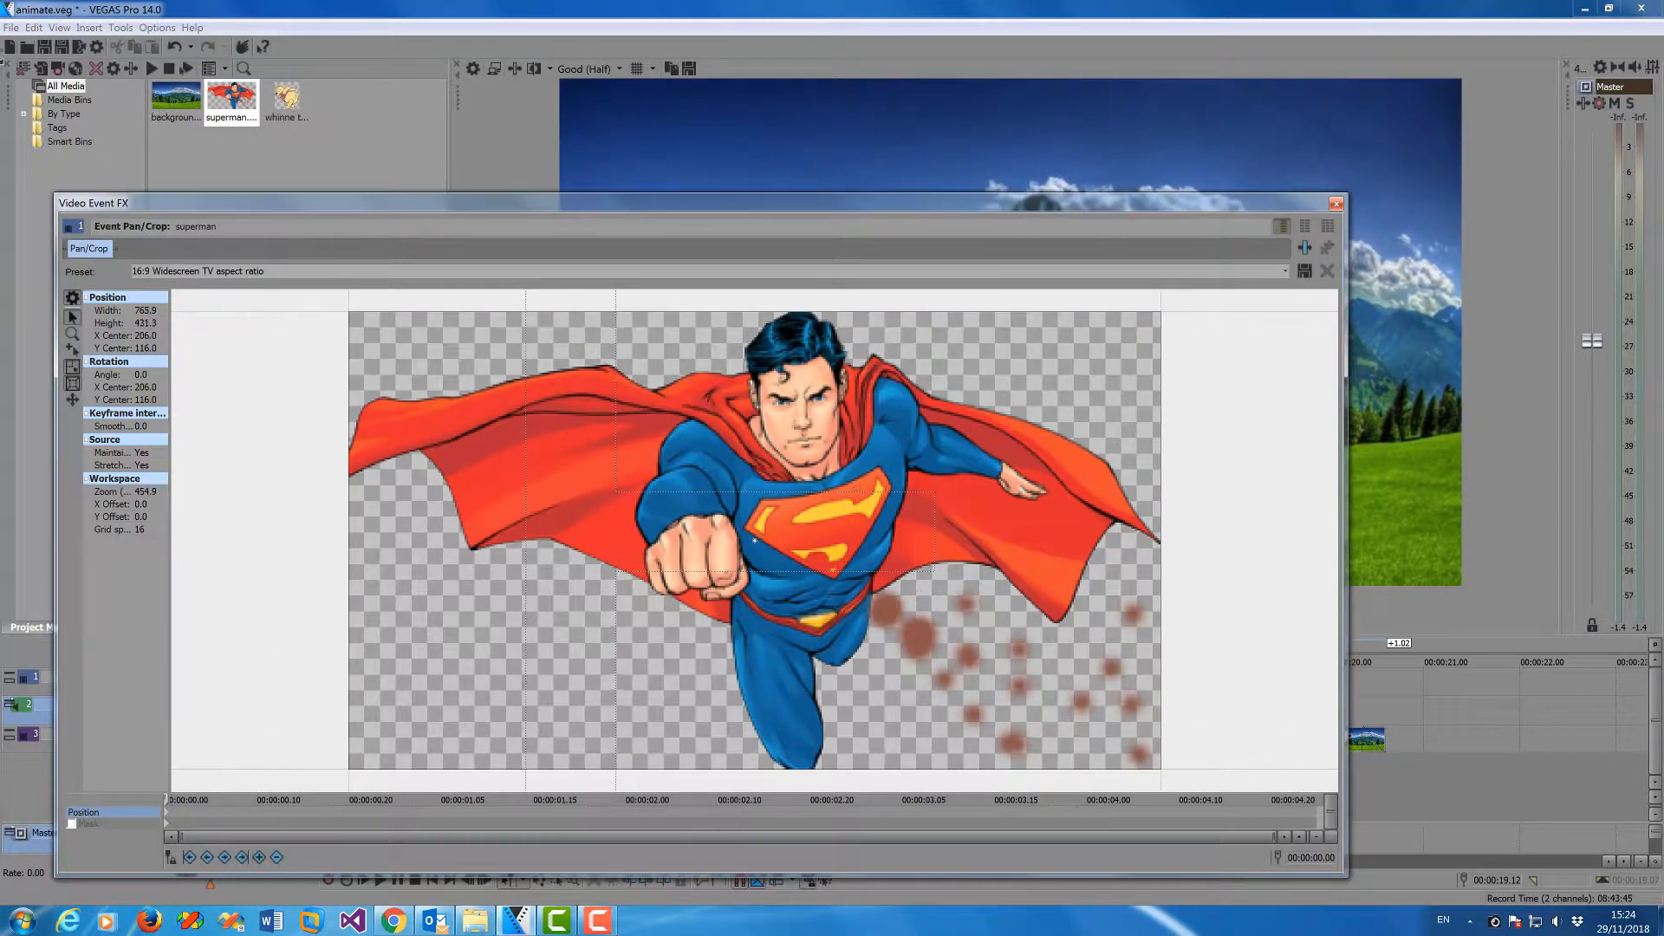
pyautogui.scroll(-5, 607, 439)
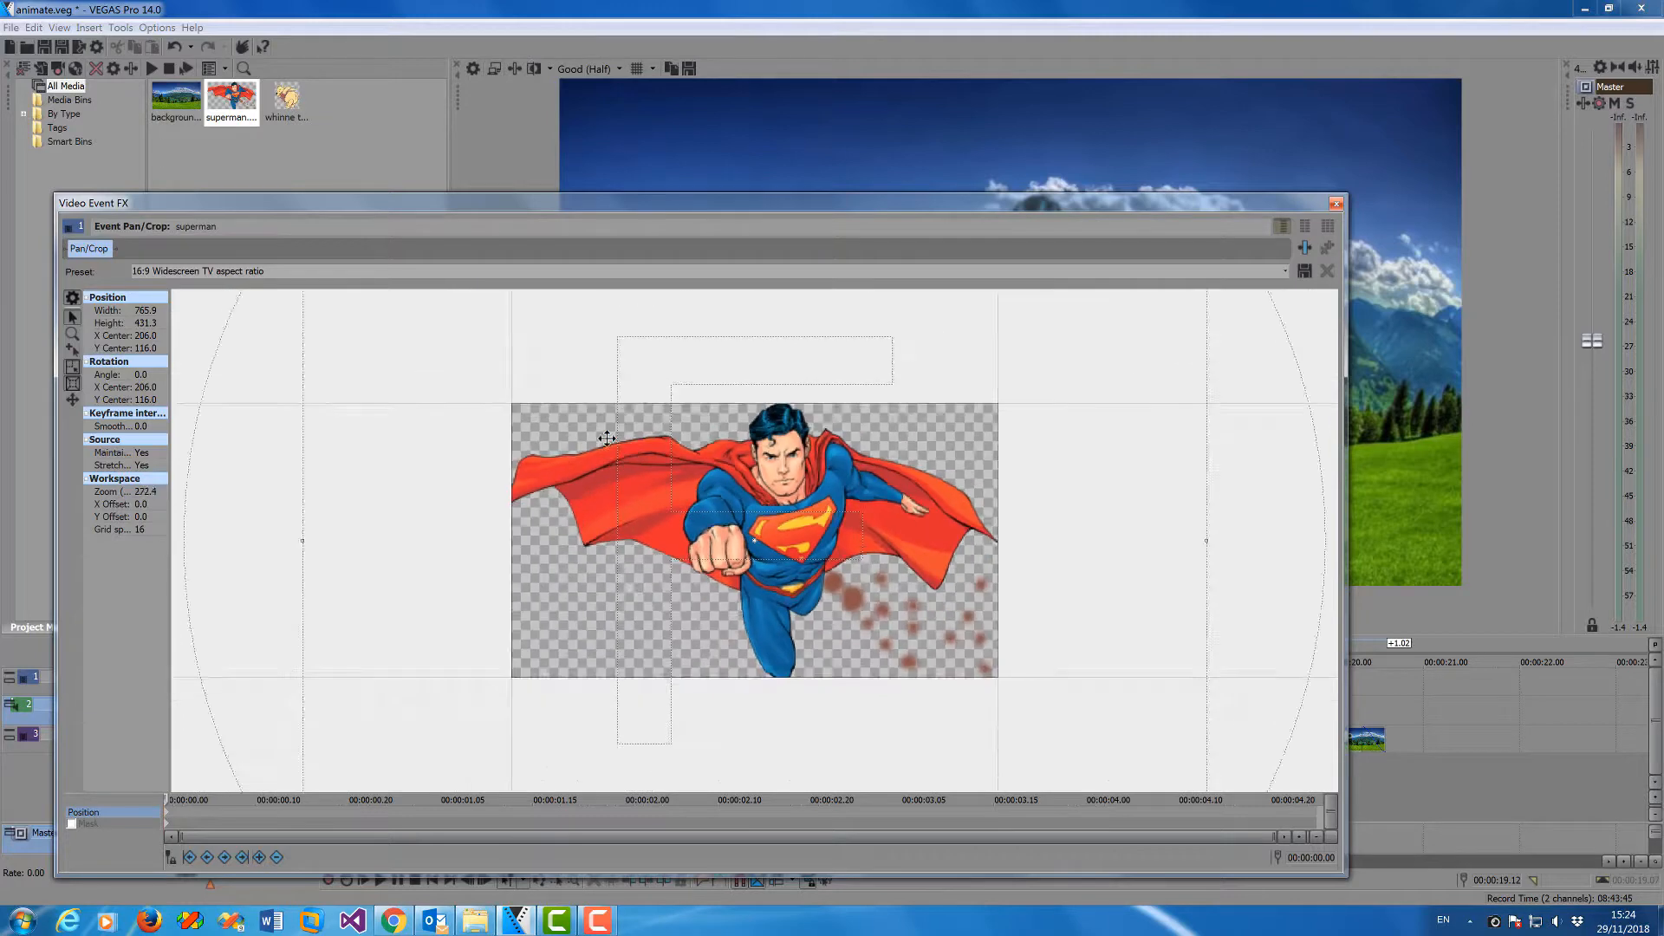
pyautogui.scroll(-3, 607, 438)
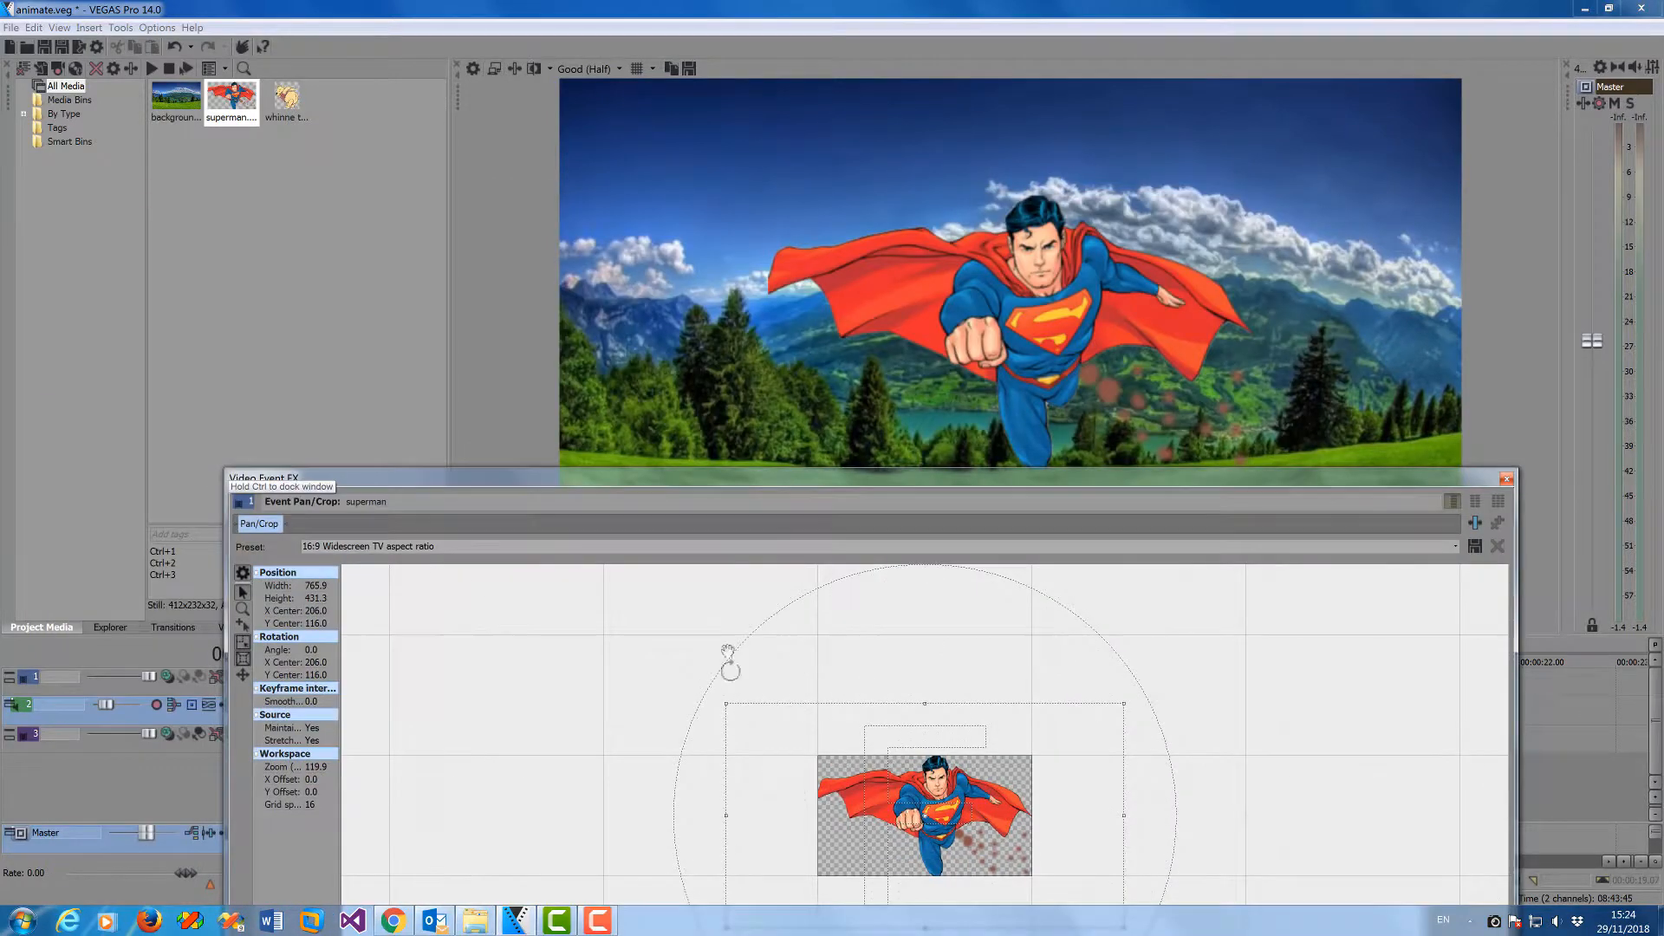
pyautogui.moveTo(725, 704); pyautogui.dragTo(460, 500)
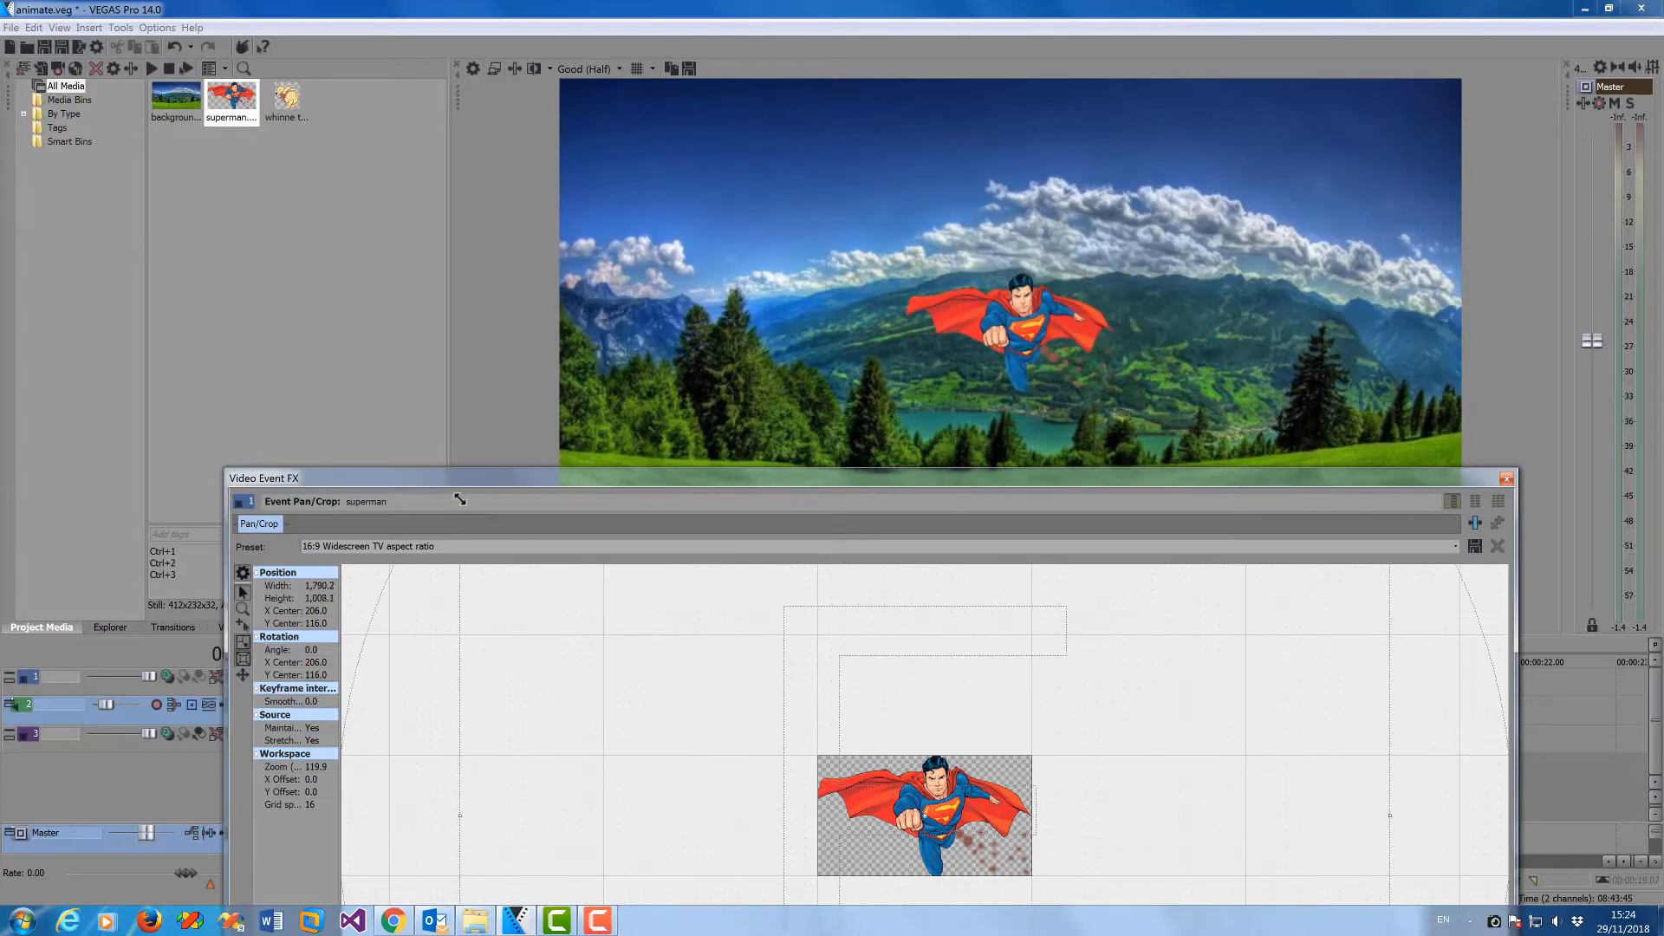
# At the clip's end, 5.00, shrink the crop frame to a tiny area over Superman's chest
pyautogui.moveTo(763, 488); pyautogui.dragTo(581, 178)
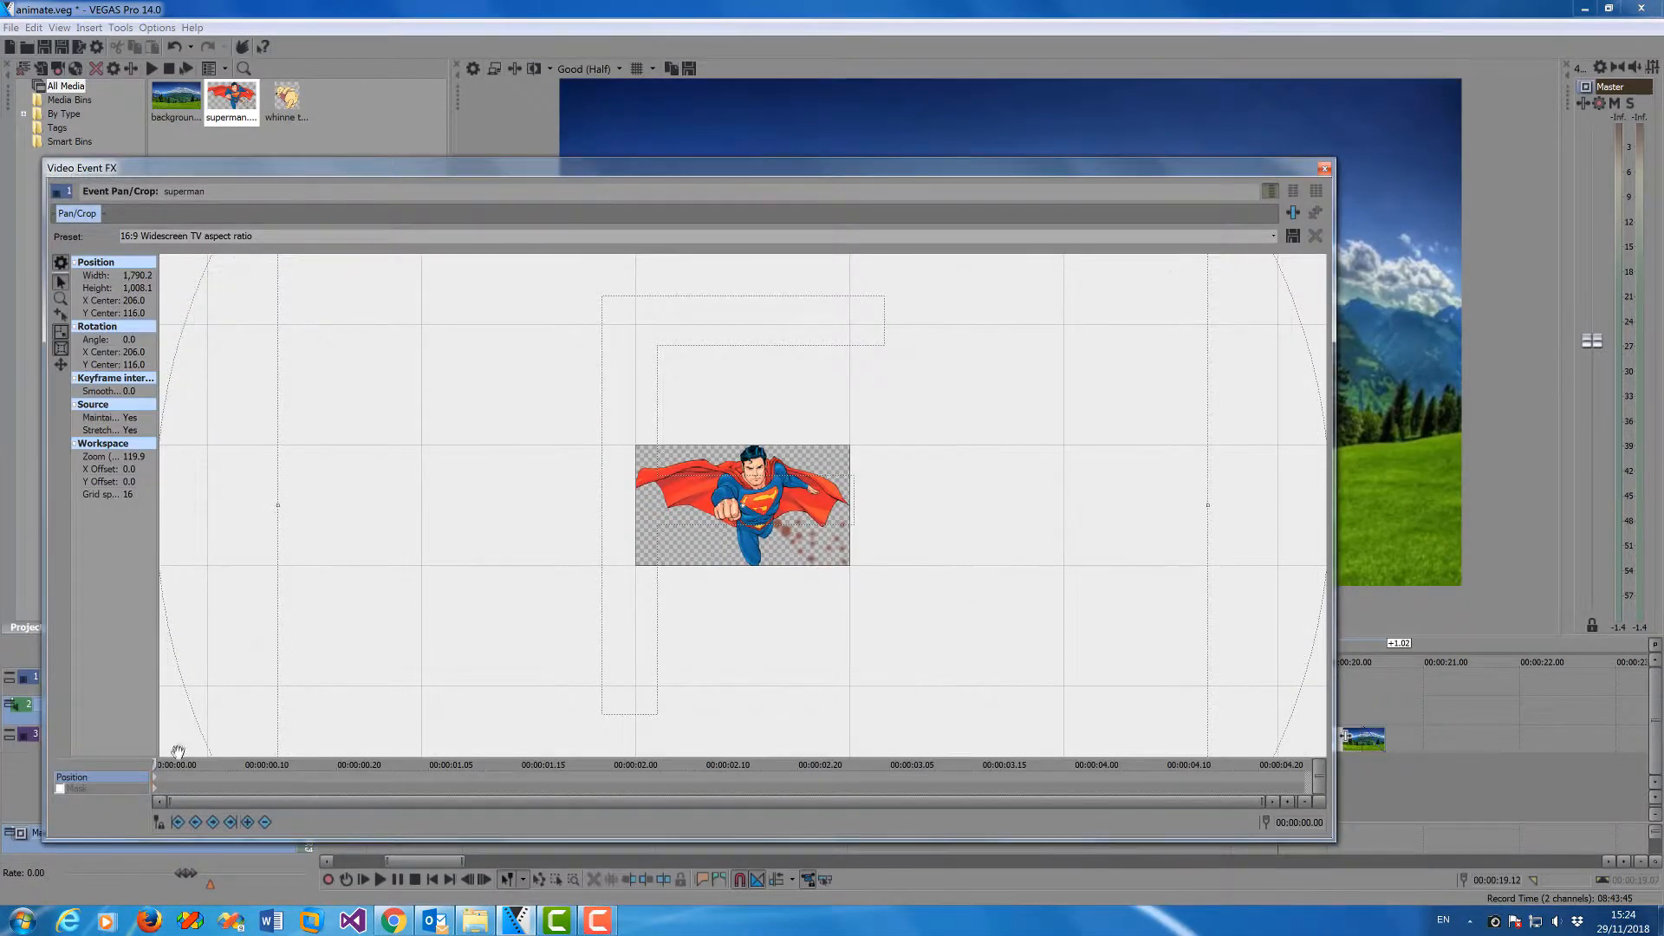
pyautogui.moveTo(176, 765); pyautogui.dragTo(1394, 764)
pyautogui.scroll(-5, 489, 343)
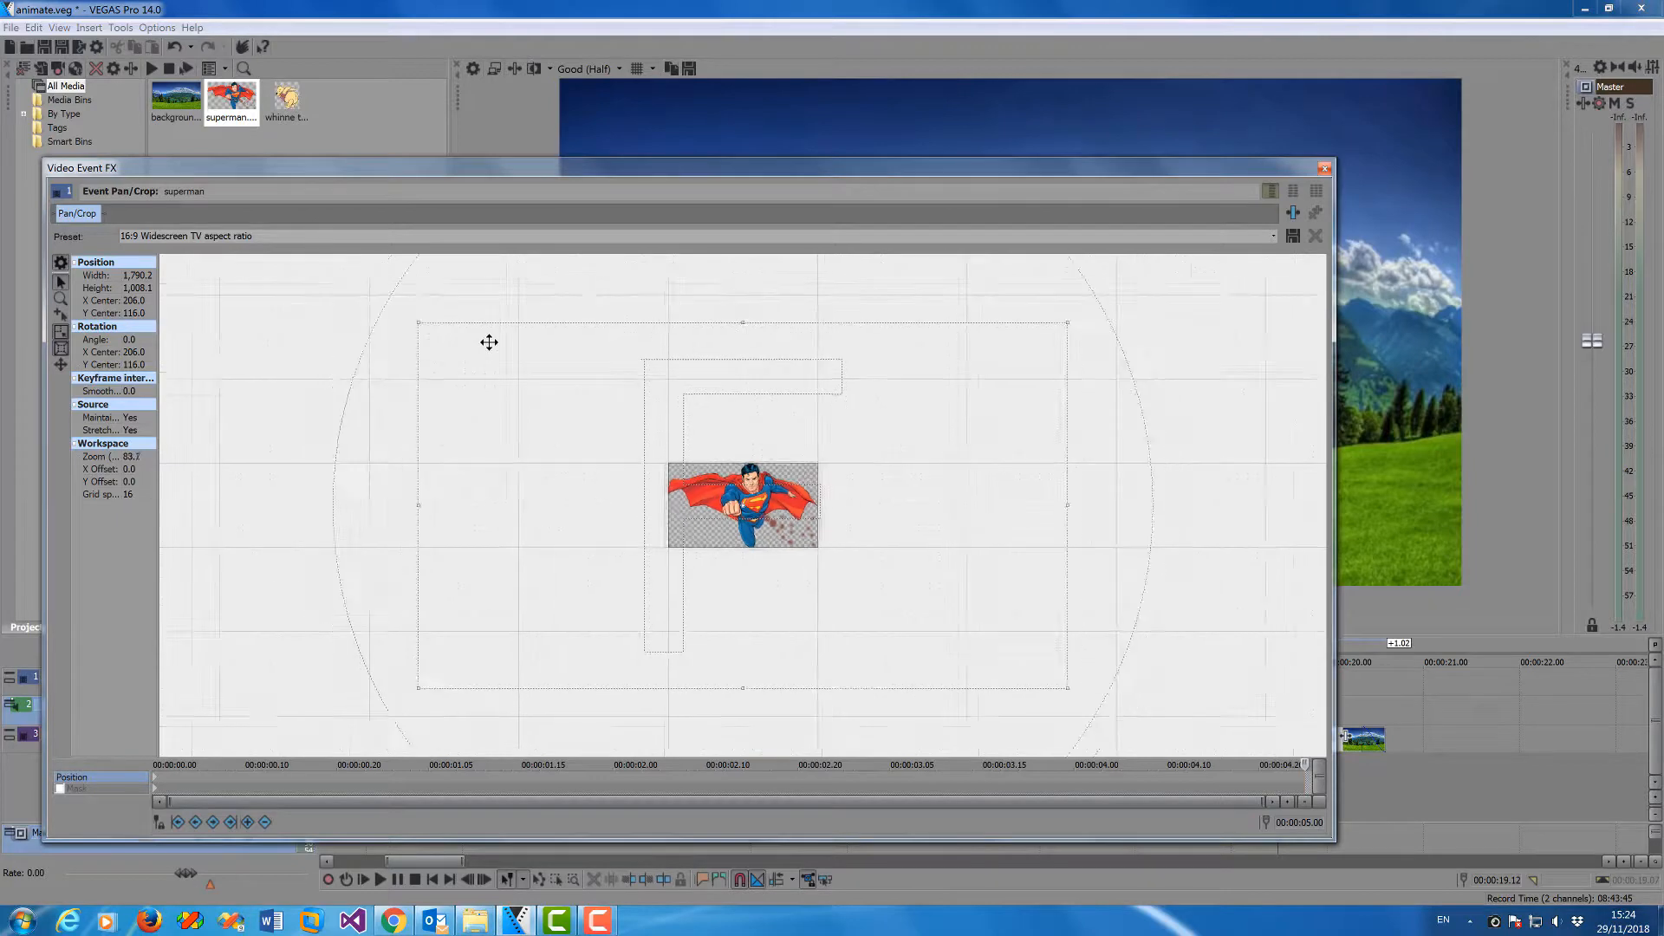
pyautogui.moveTo(557, 170); pyautogui.dragTo(135, 192)
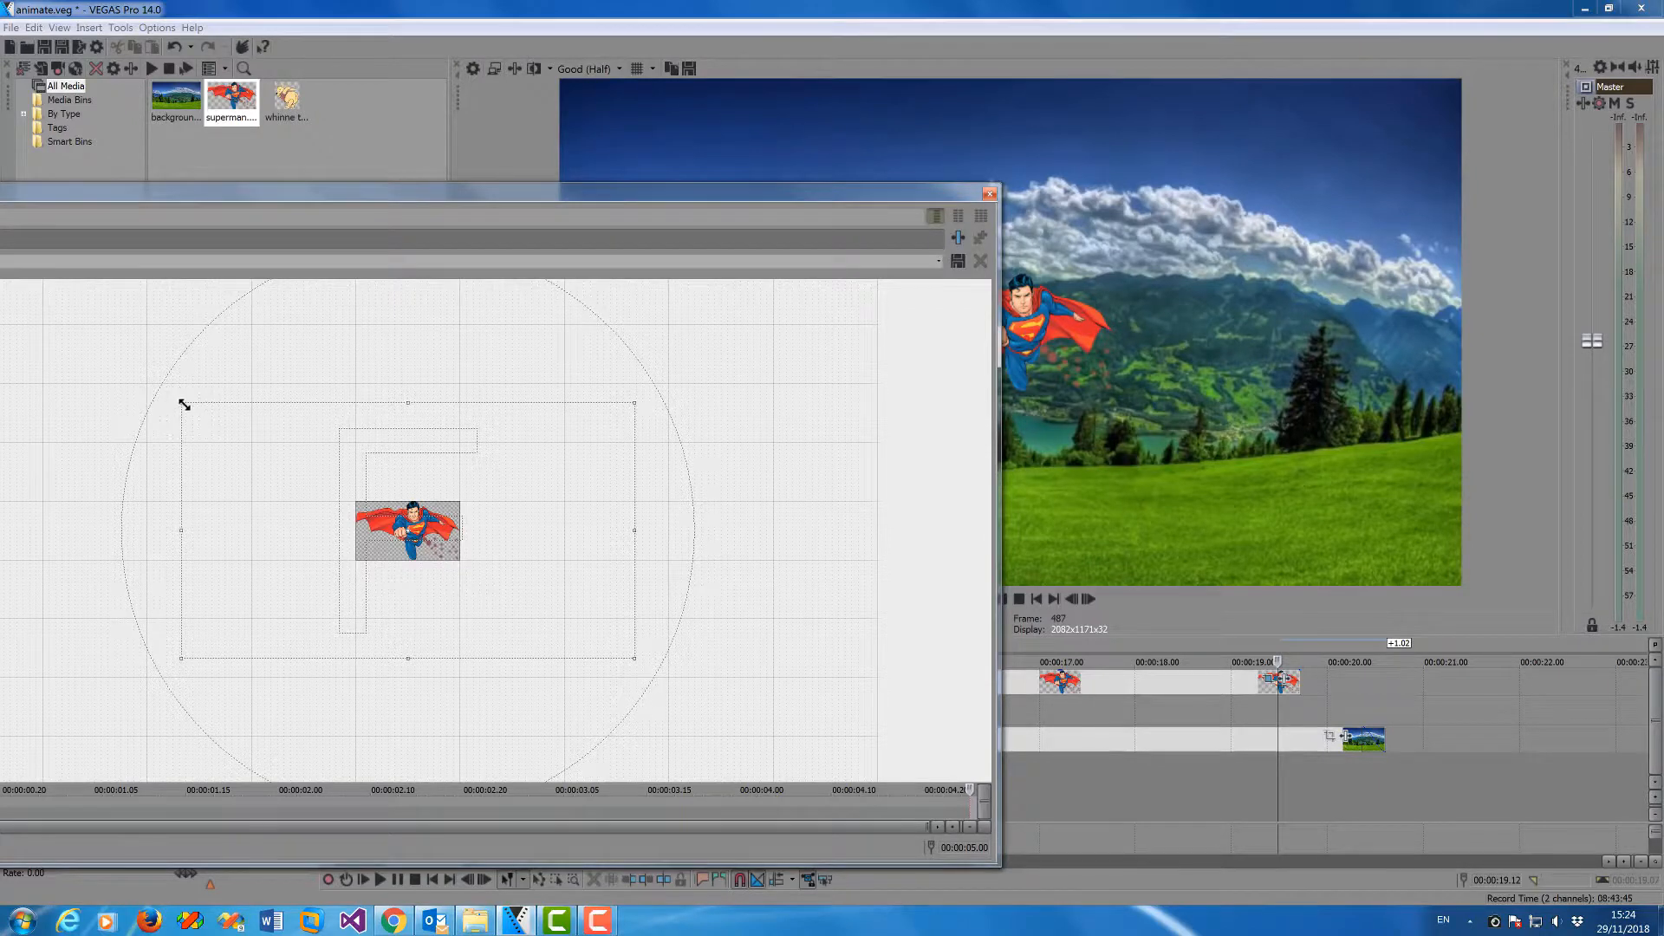
pyautogui.moveTo(181, 401); pyautogui.dragTo(358, 527)
# Move the tiny end crop frame off Superman onto the brown spots beside his legs and close the Pan/Crop settings
pyautogui.scroll(5, 463, 559)
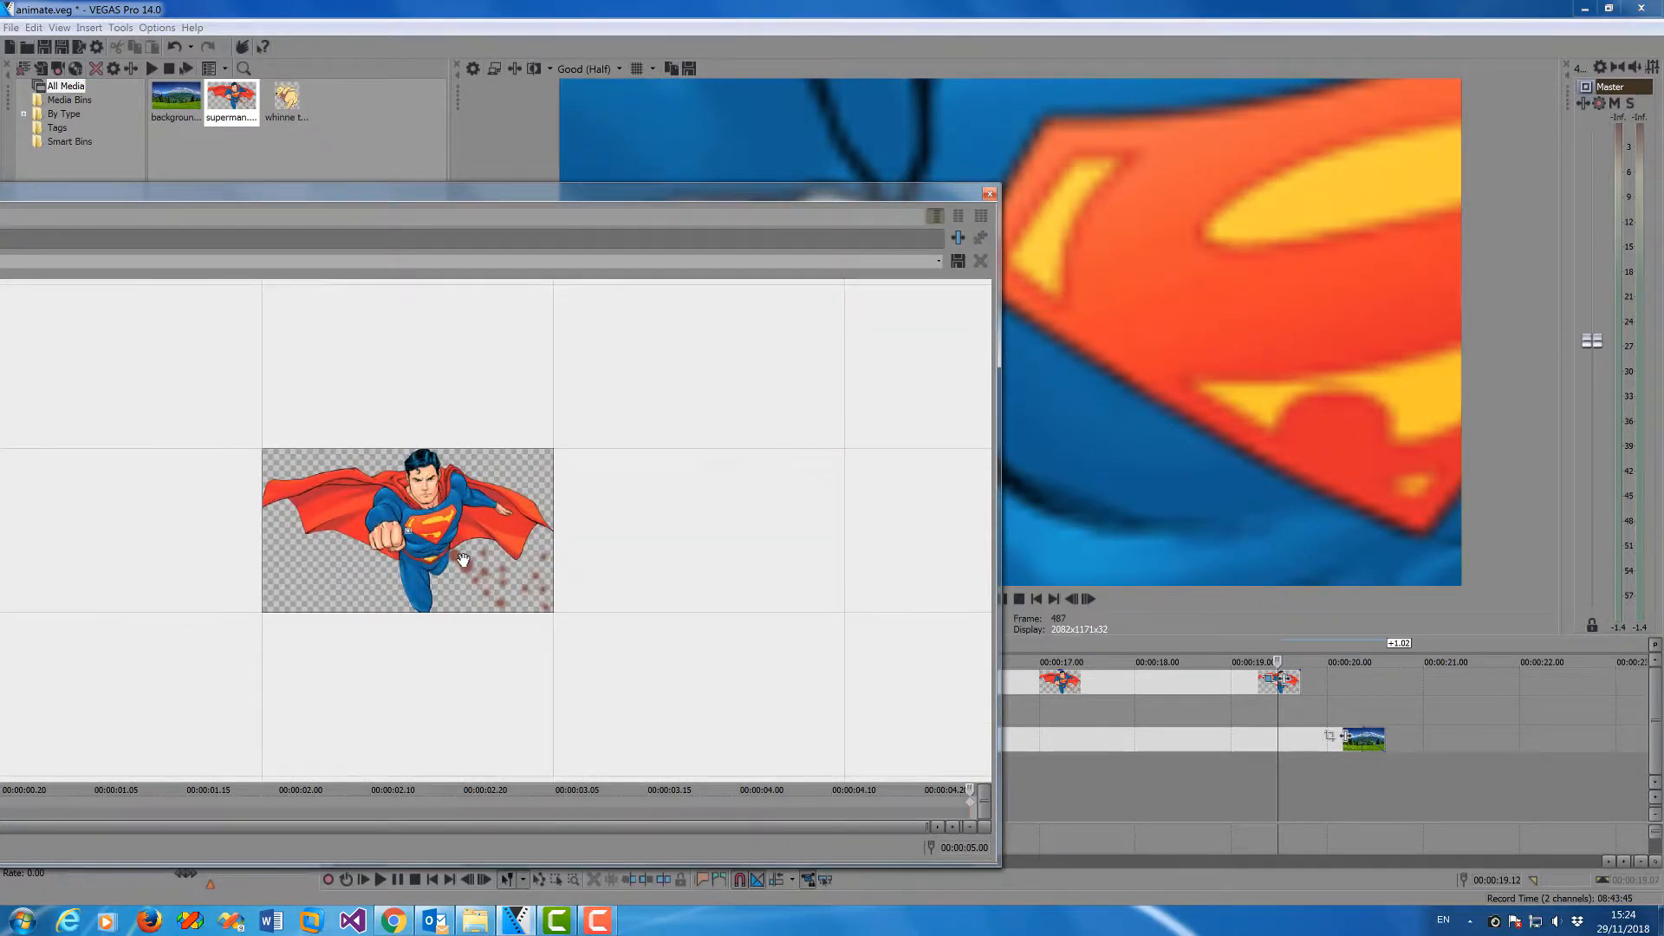
pyautogui.scroll(6, 463, 560)
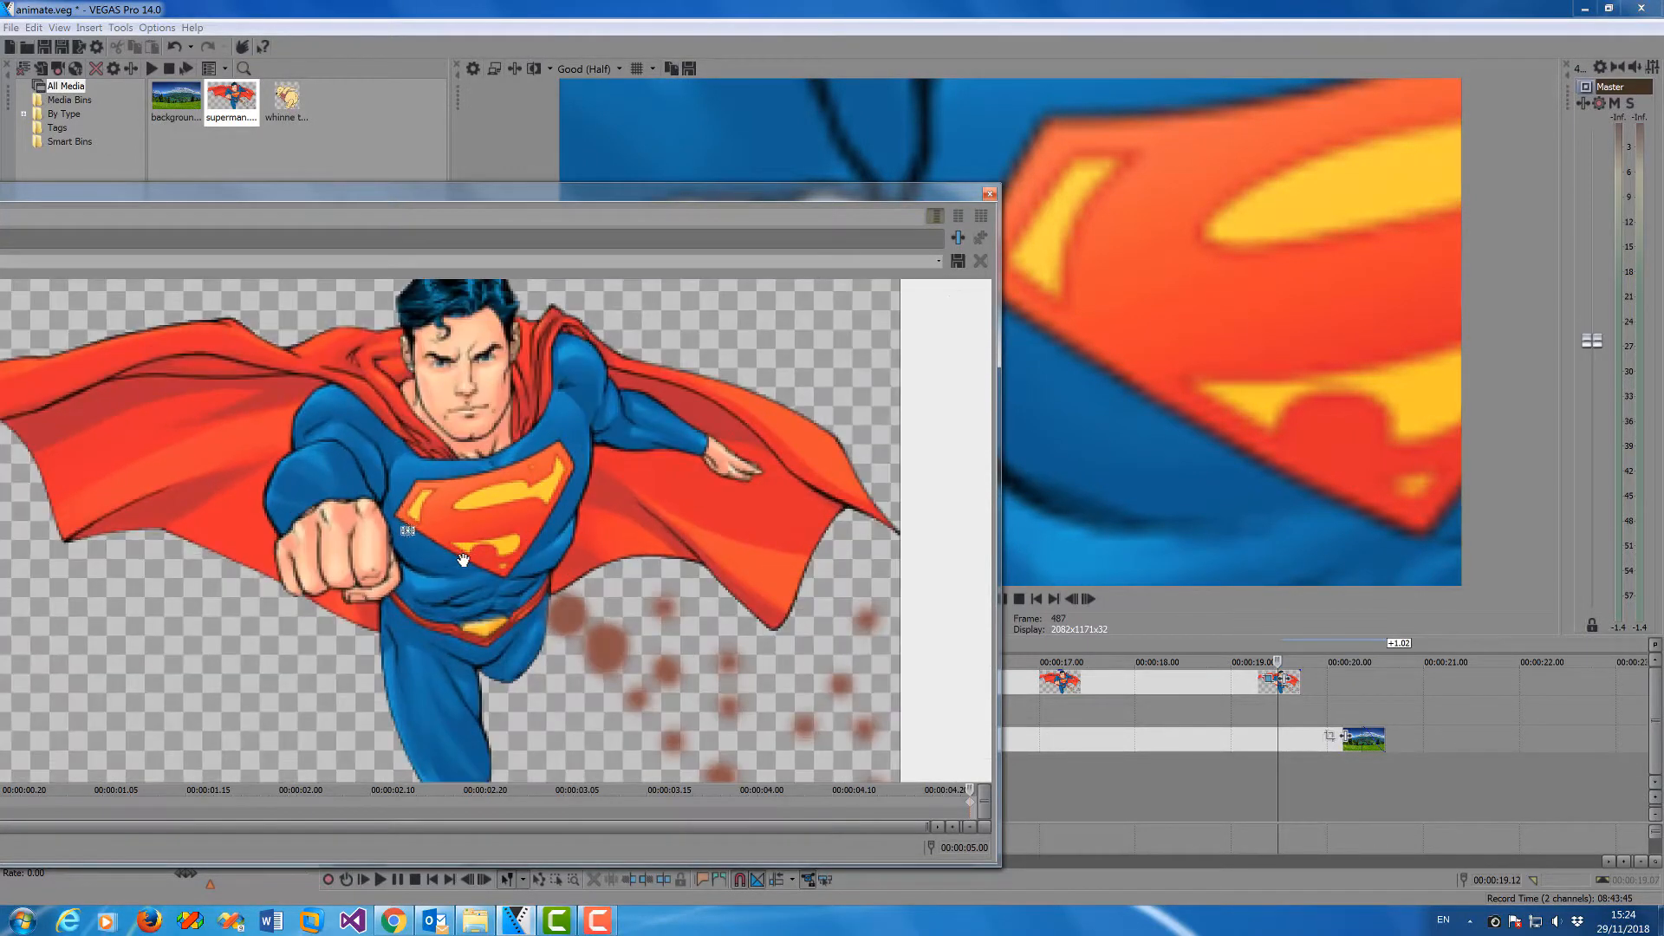
pyautogui.scroll(3, 463, 559)
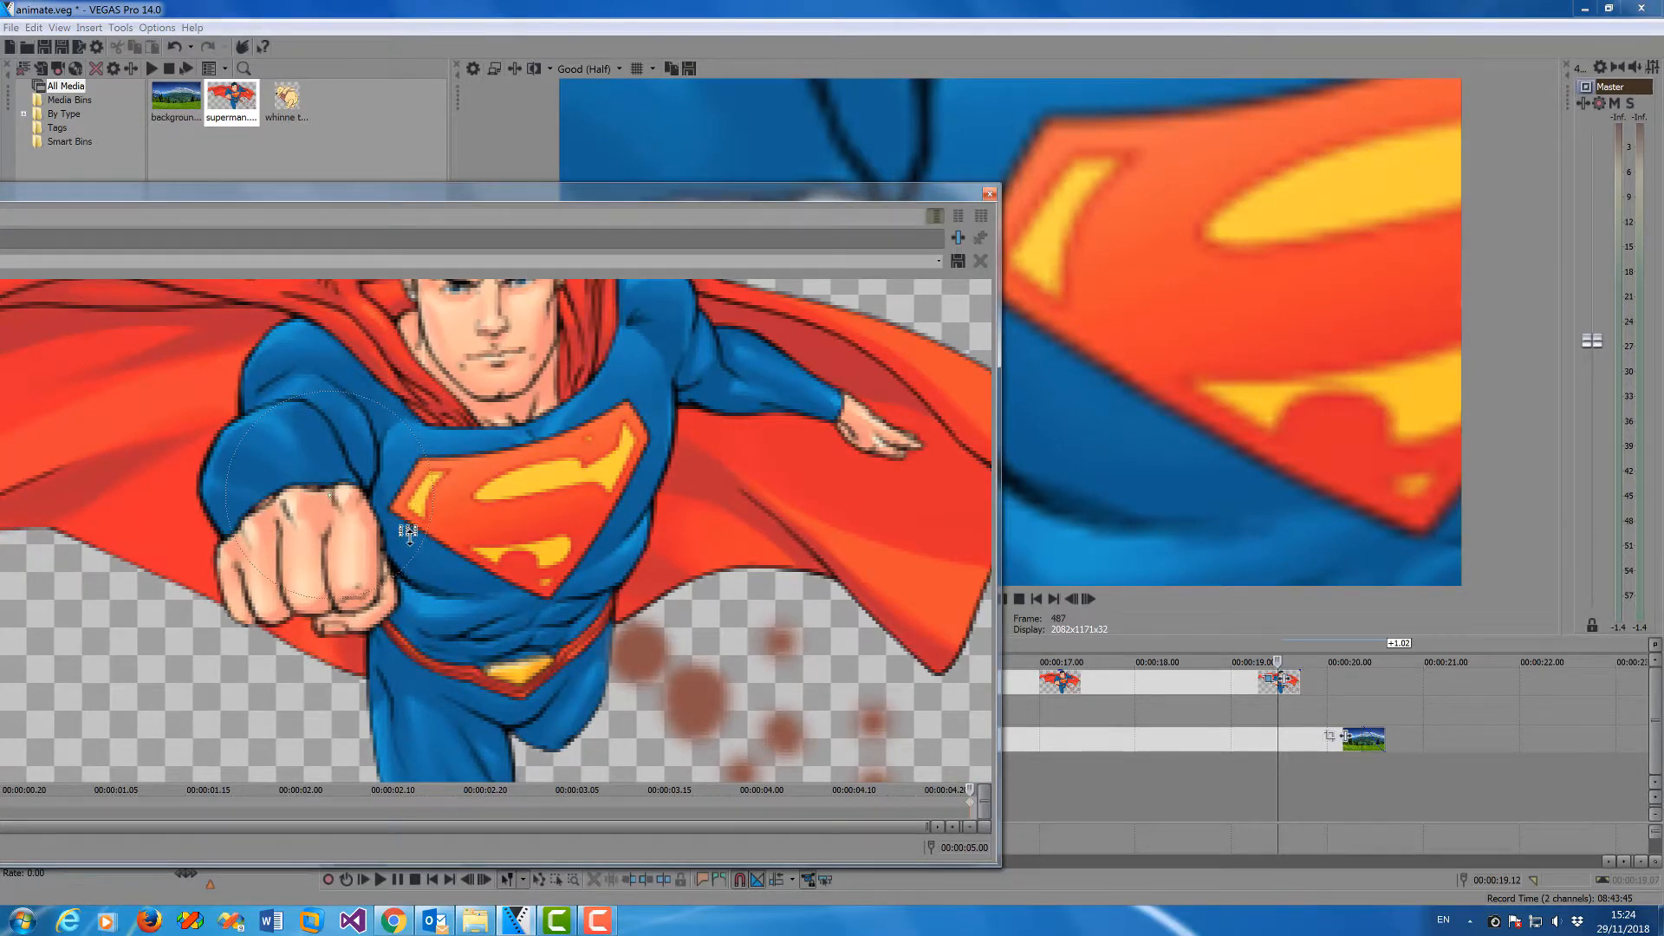
pyautogui.moveTo(409, 532); pyautogui.dragTo(759, 717)
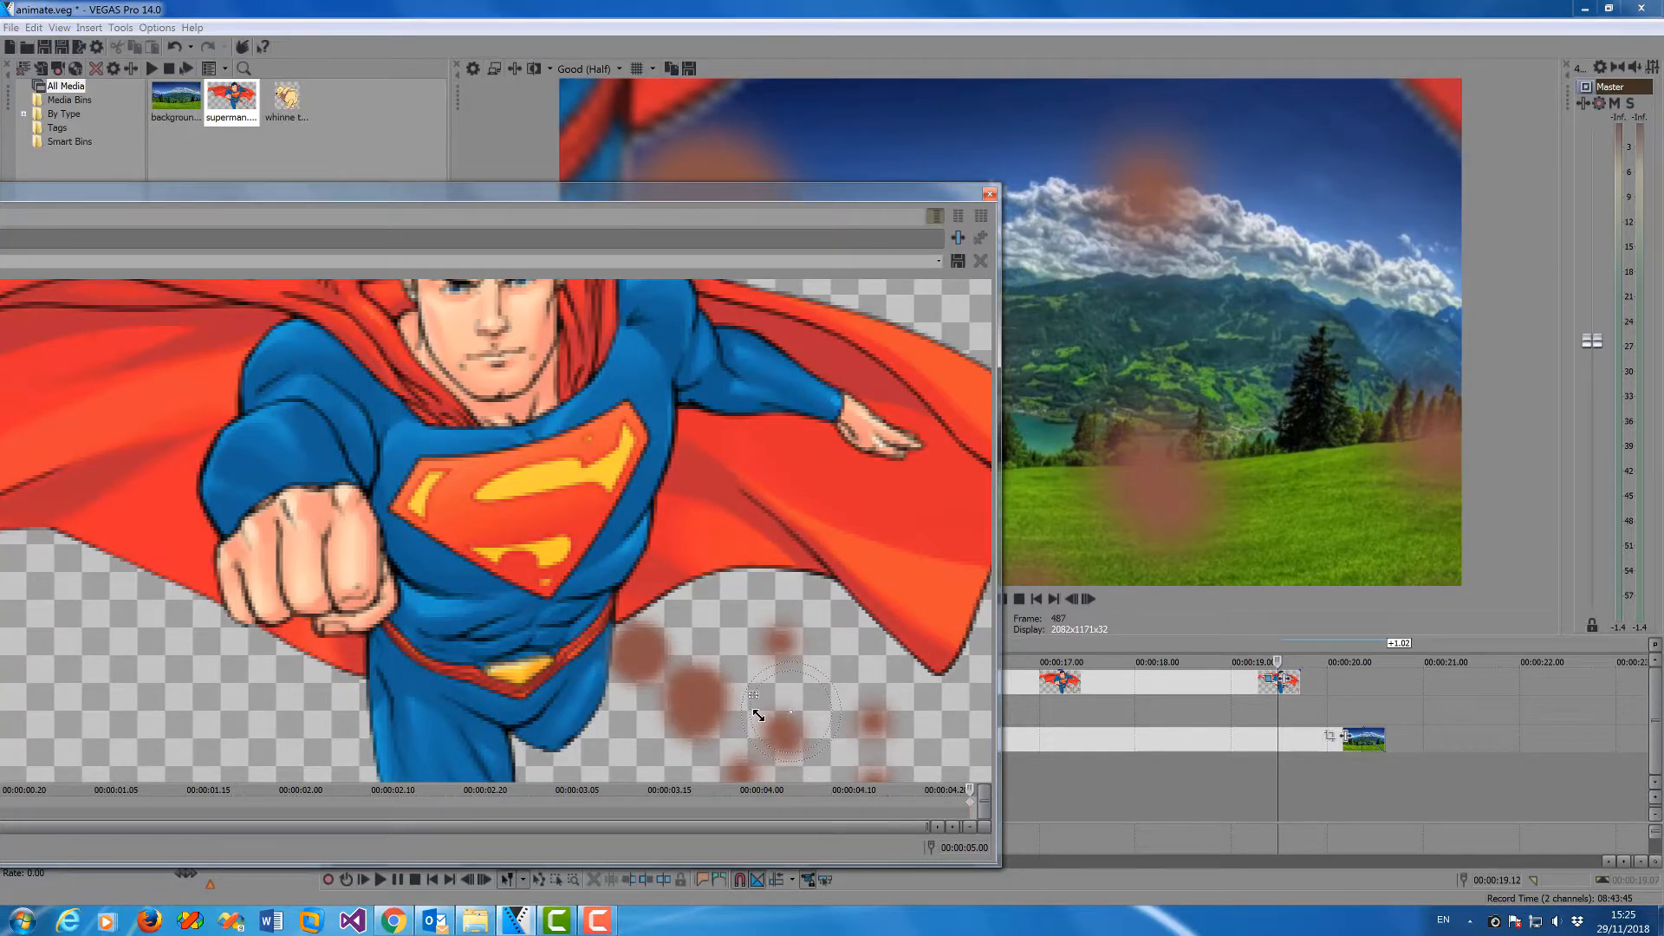
pyautogui.click(990, 194)
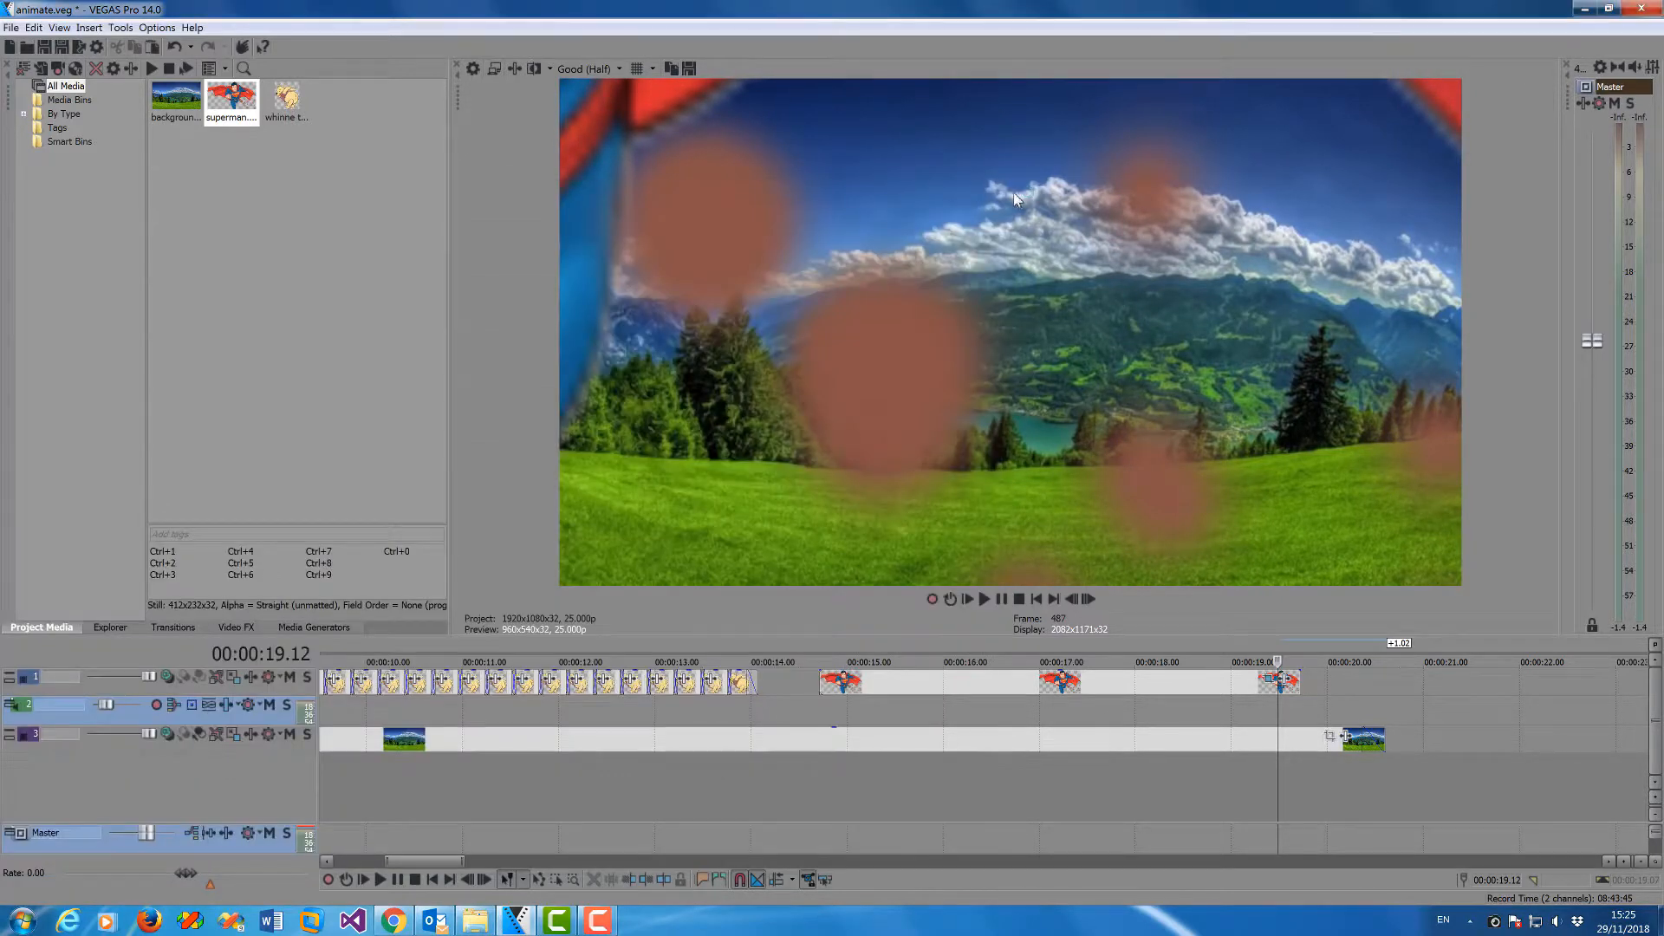
# Play the timeline from just before the start of the last Superman clip
pyautogui.click(819, 765)
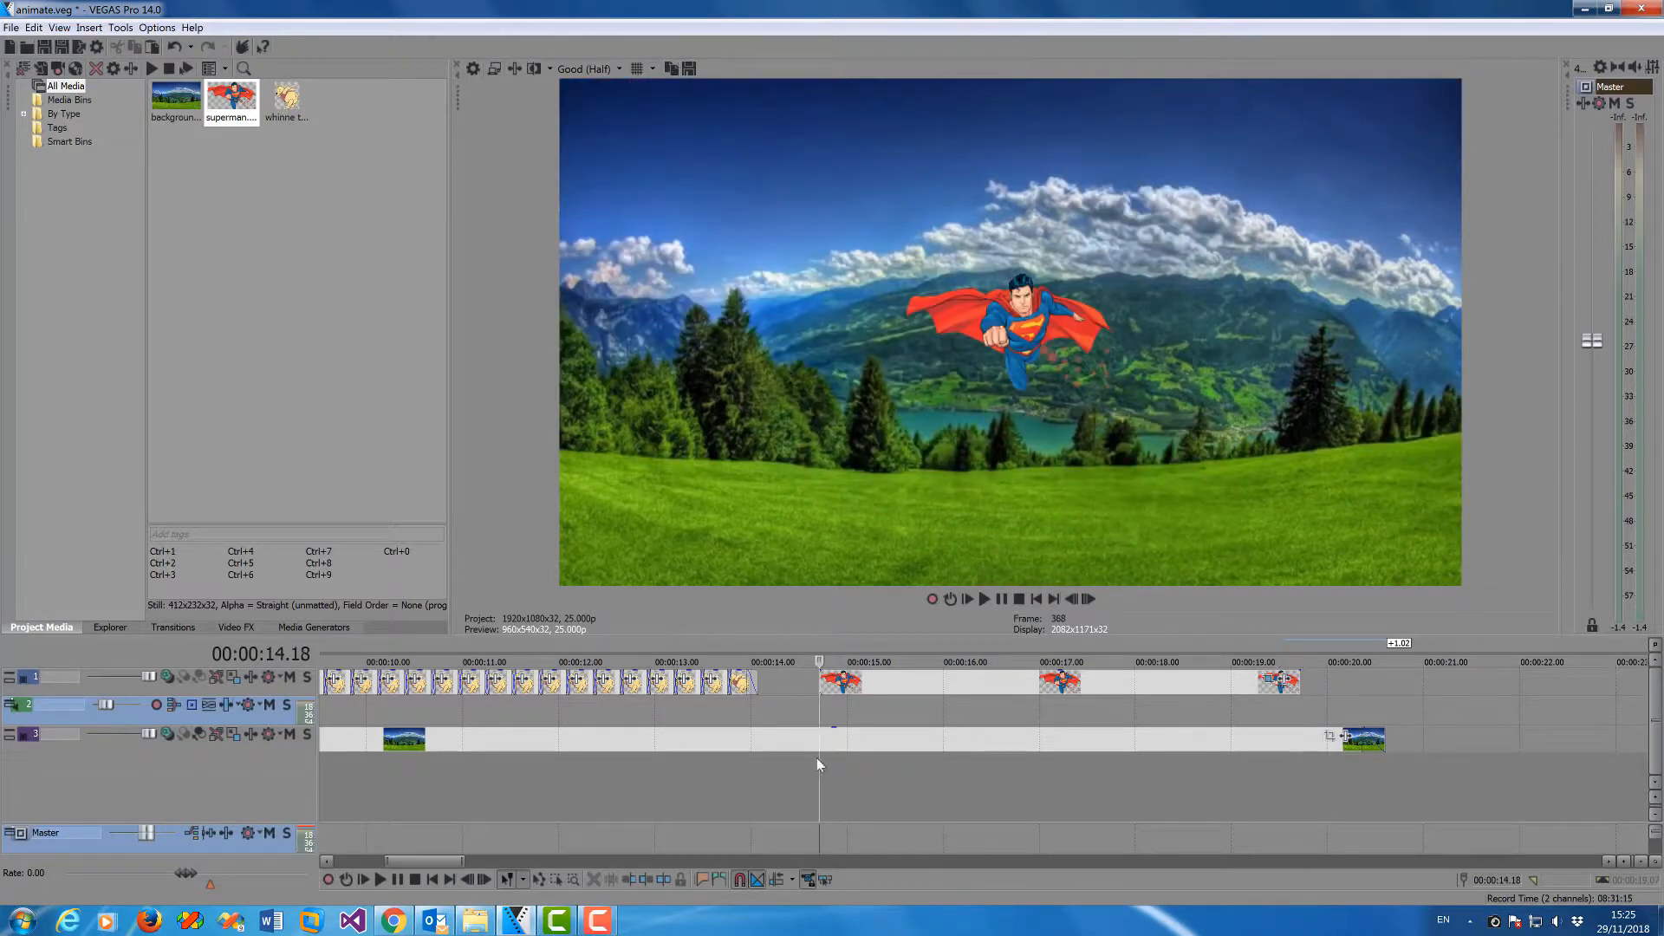
pyautogui.click(808, 768)
pyautogui.press('space')
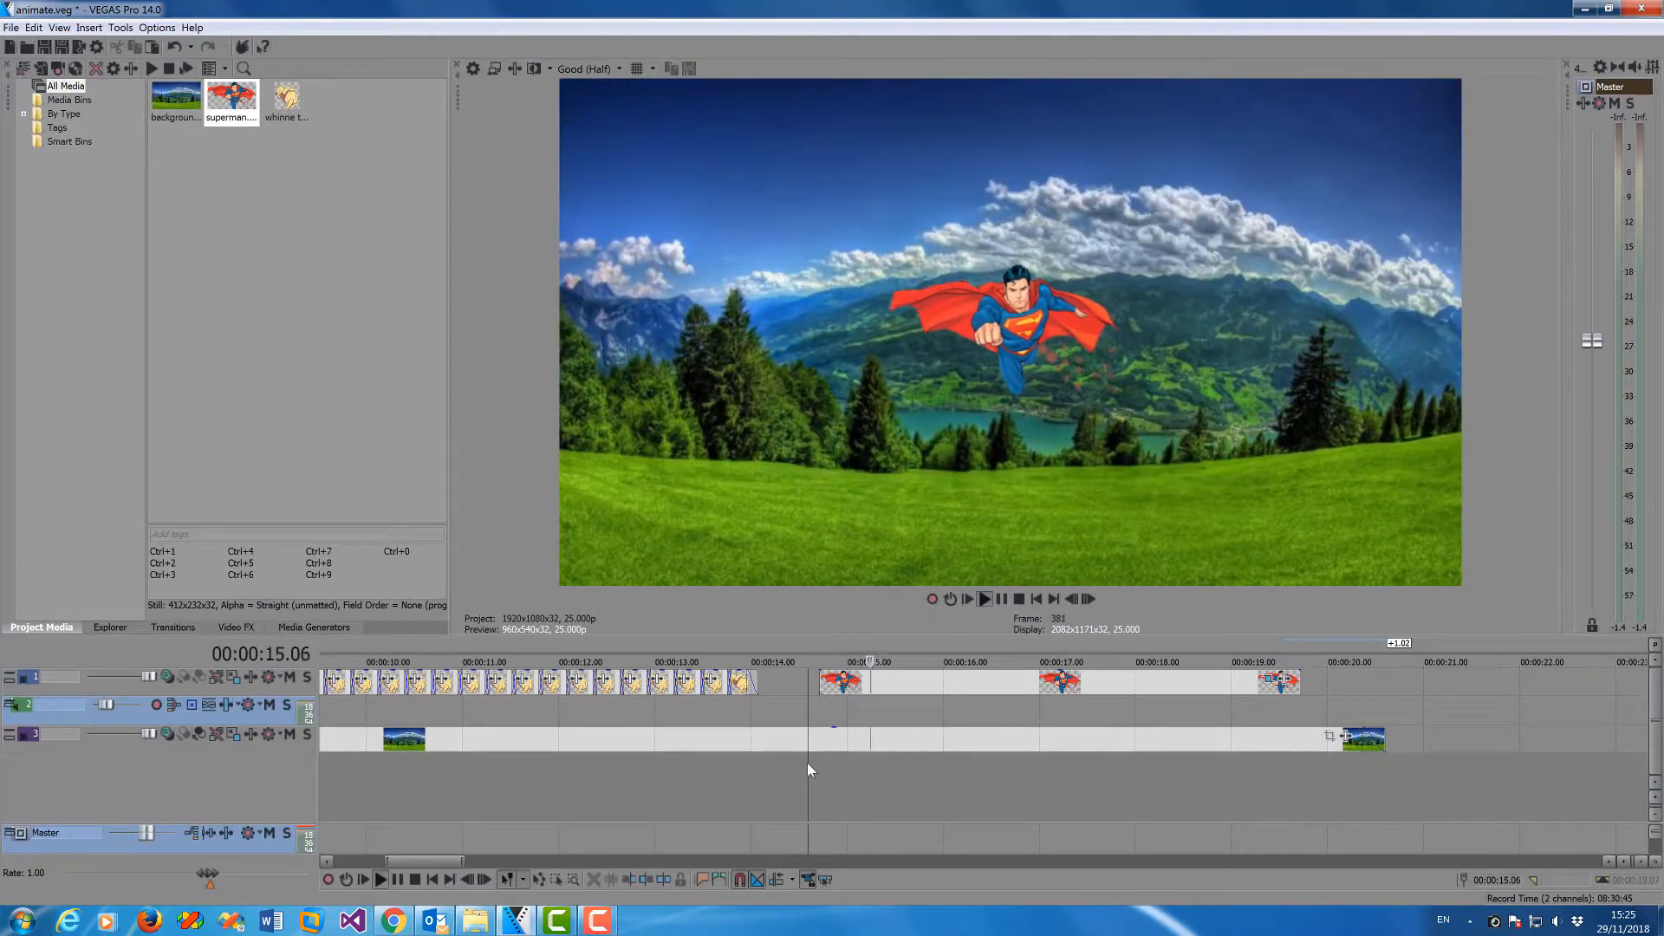
pyautogui.press('space')
# Give the last Superman clip a fade-in of 5 frames and play it back from 14.17
pyautogui.click(821, 678)
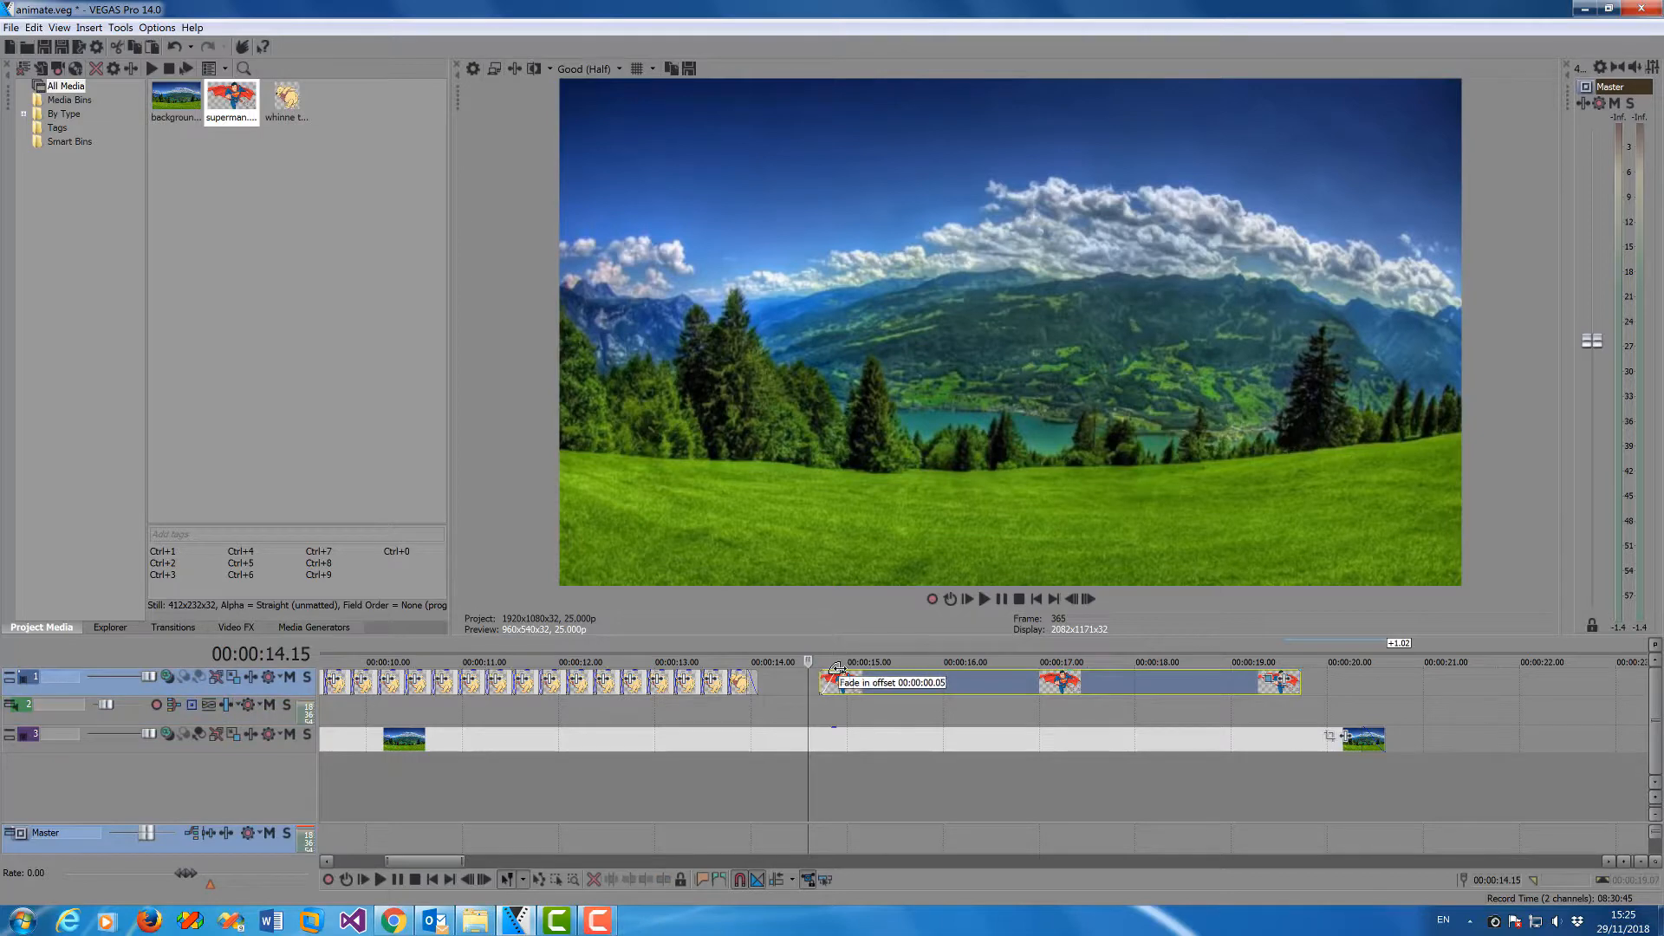
pyautogui.click(815, 774)
pyautogui.press('space')
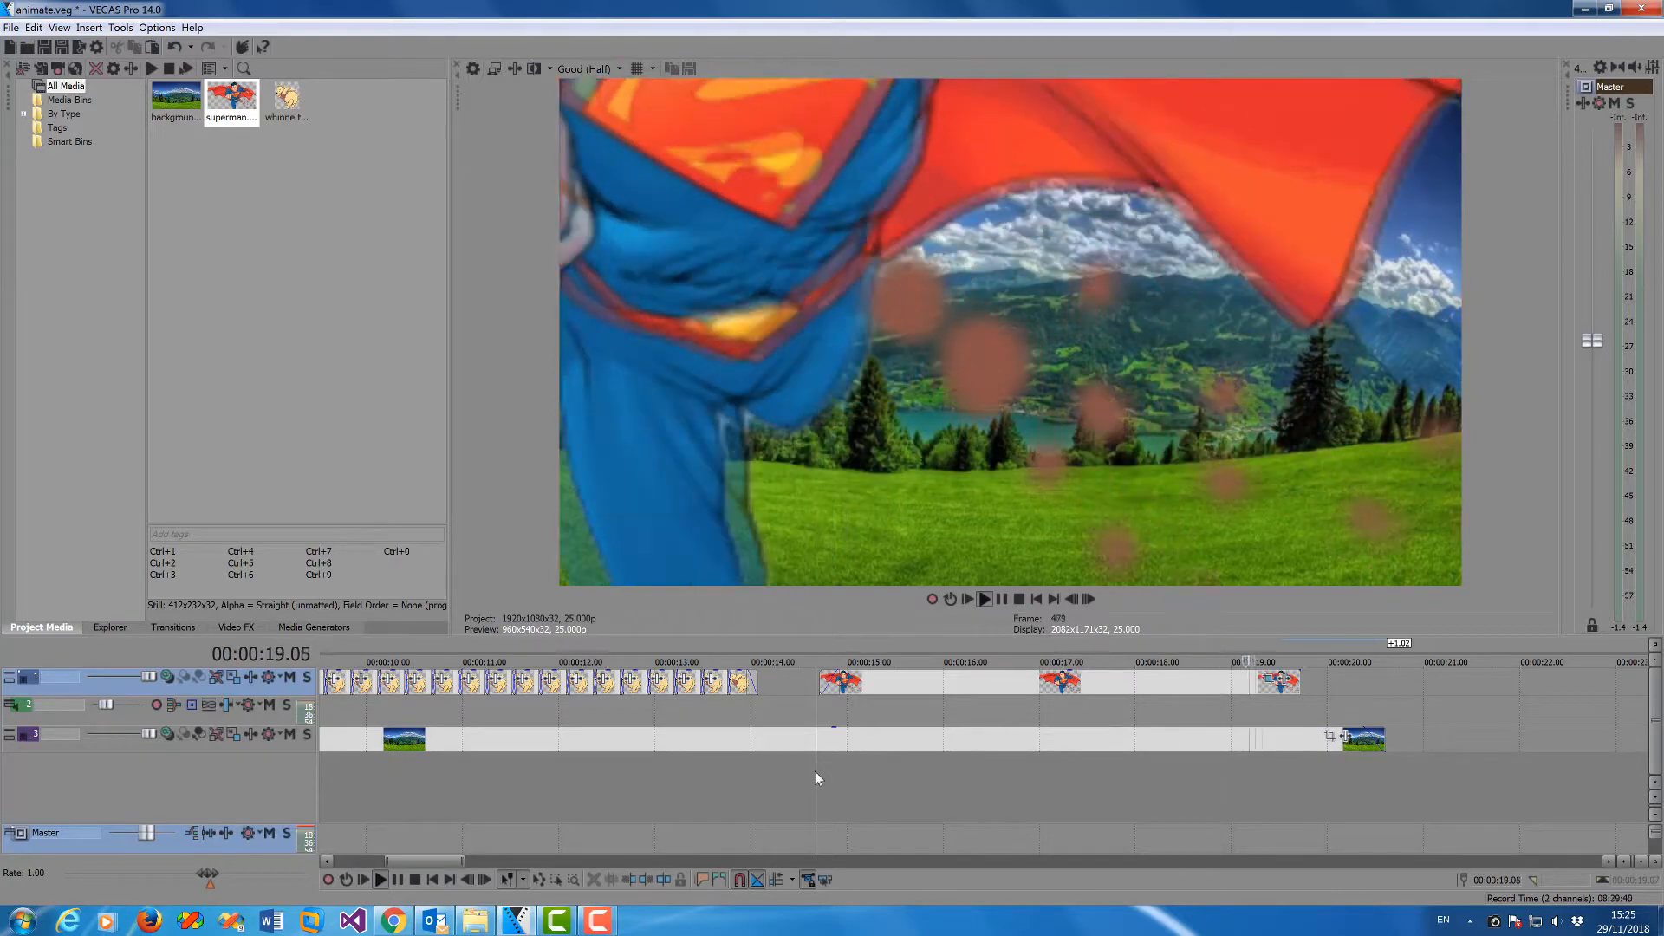
pyautogui.press('space')
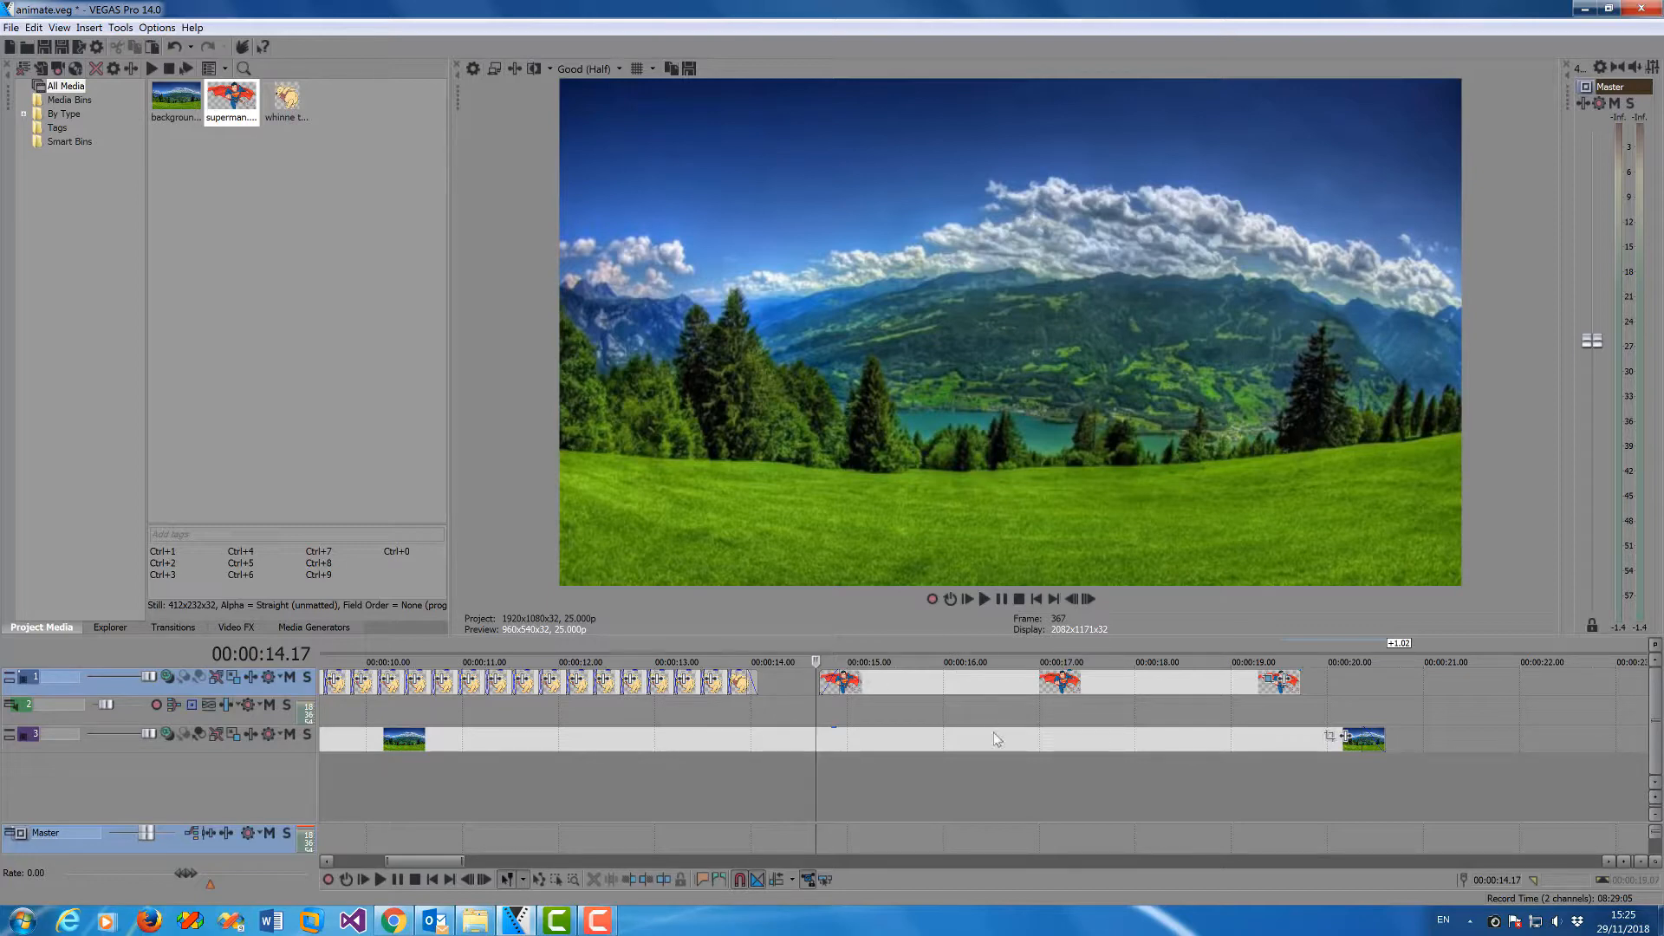
# Compare the zoom at 18.07 and 15.04, and inspect the Linear Blur settings of the earlier Superman clip near 6.00
pyautogui.click(1162, 709)
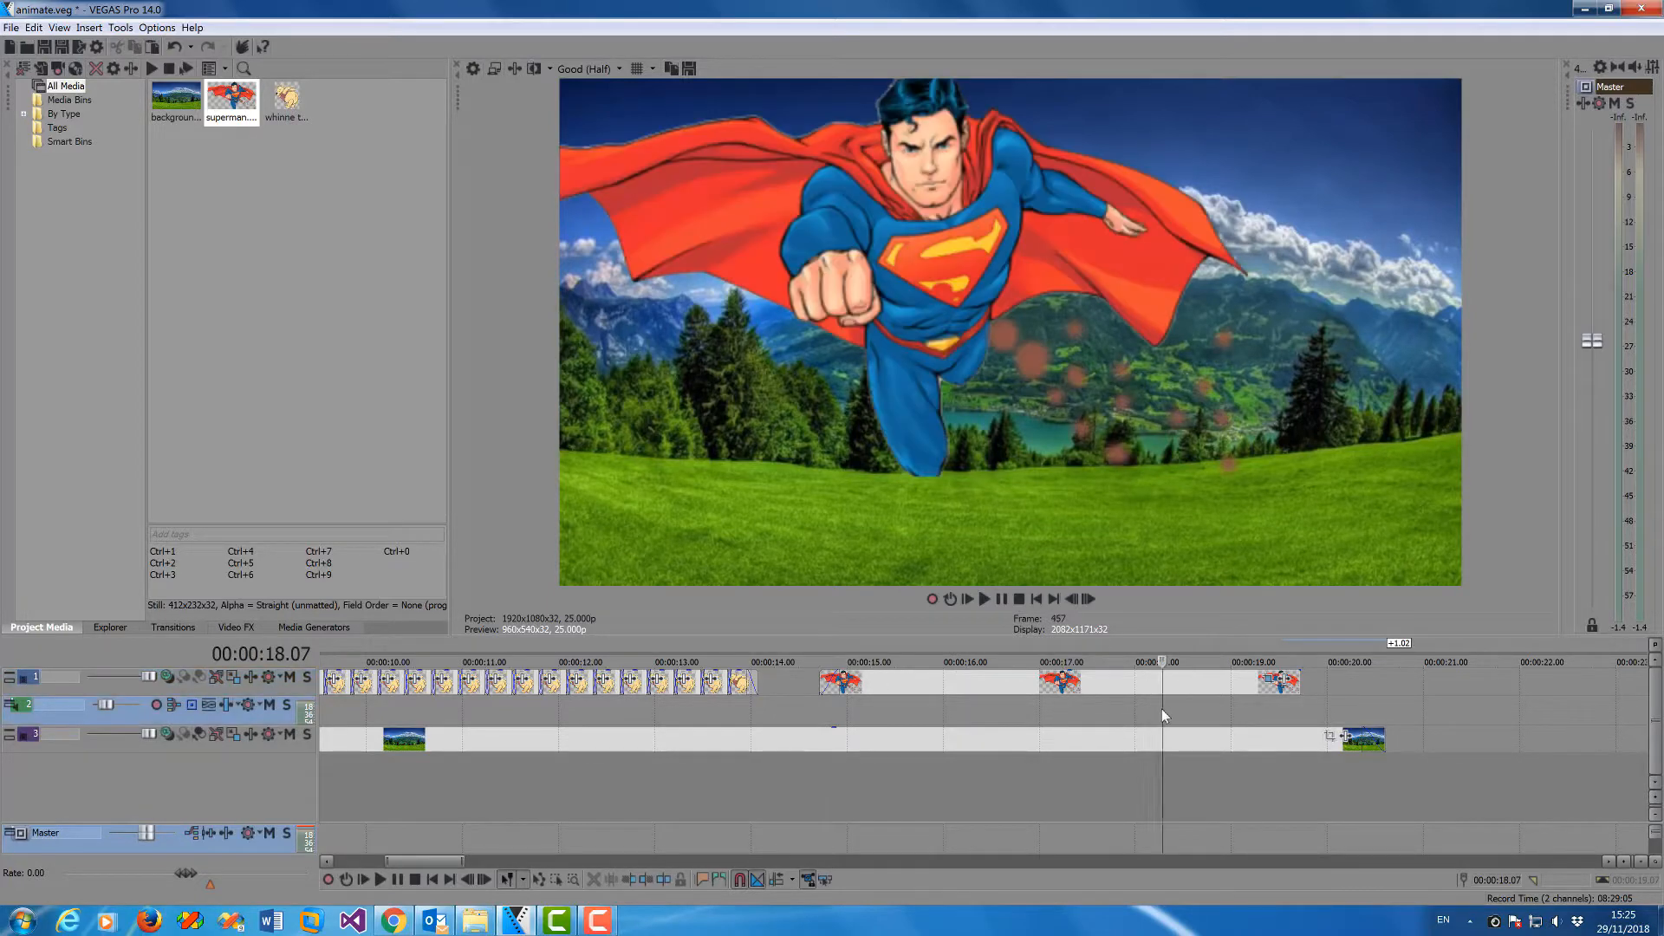
pyautogui.click(862, 708)
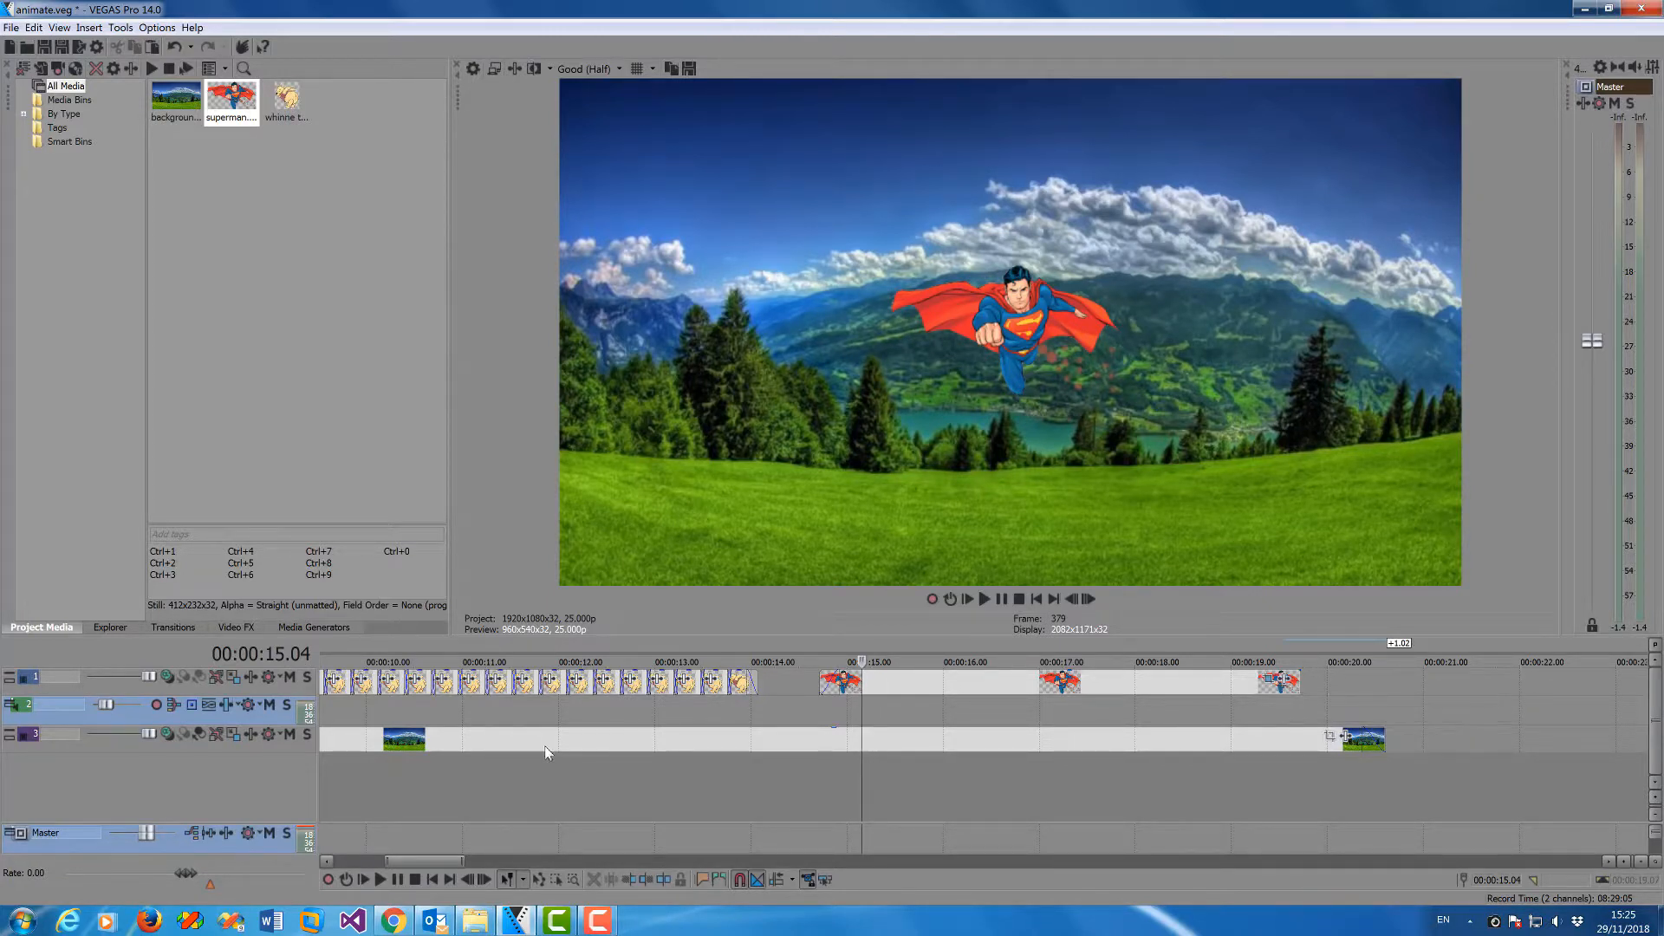
pyautogui.moveTo(425, 862); pyautogui.dragTo(382, 861)
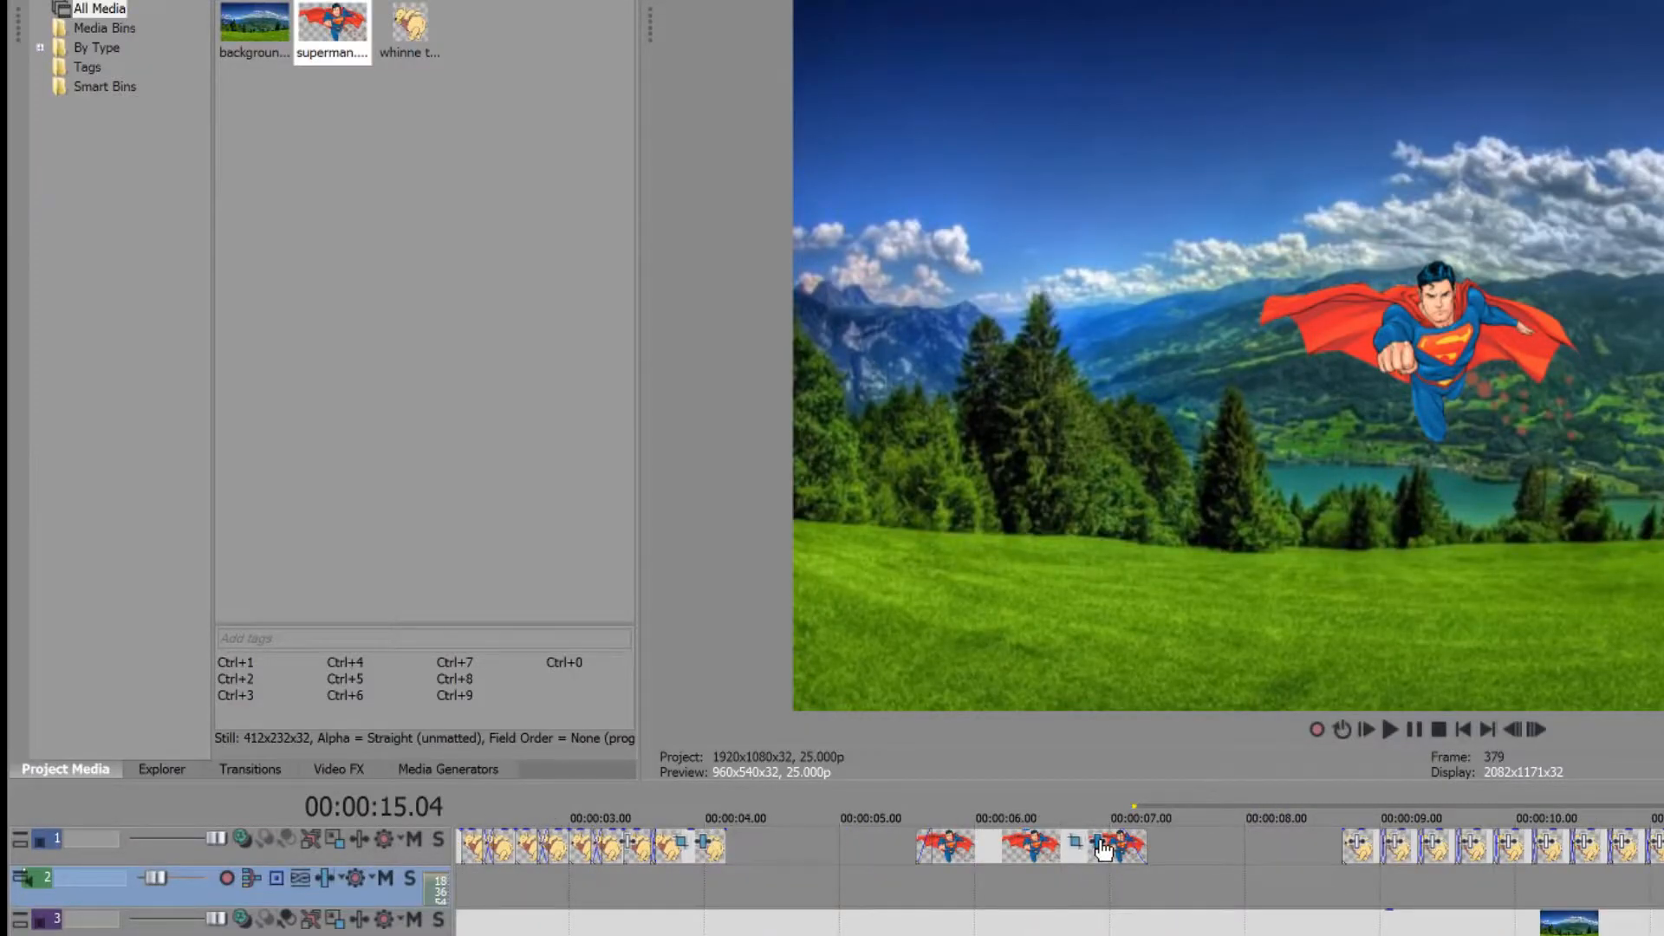
pyautogui.click(1099, 843)
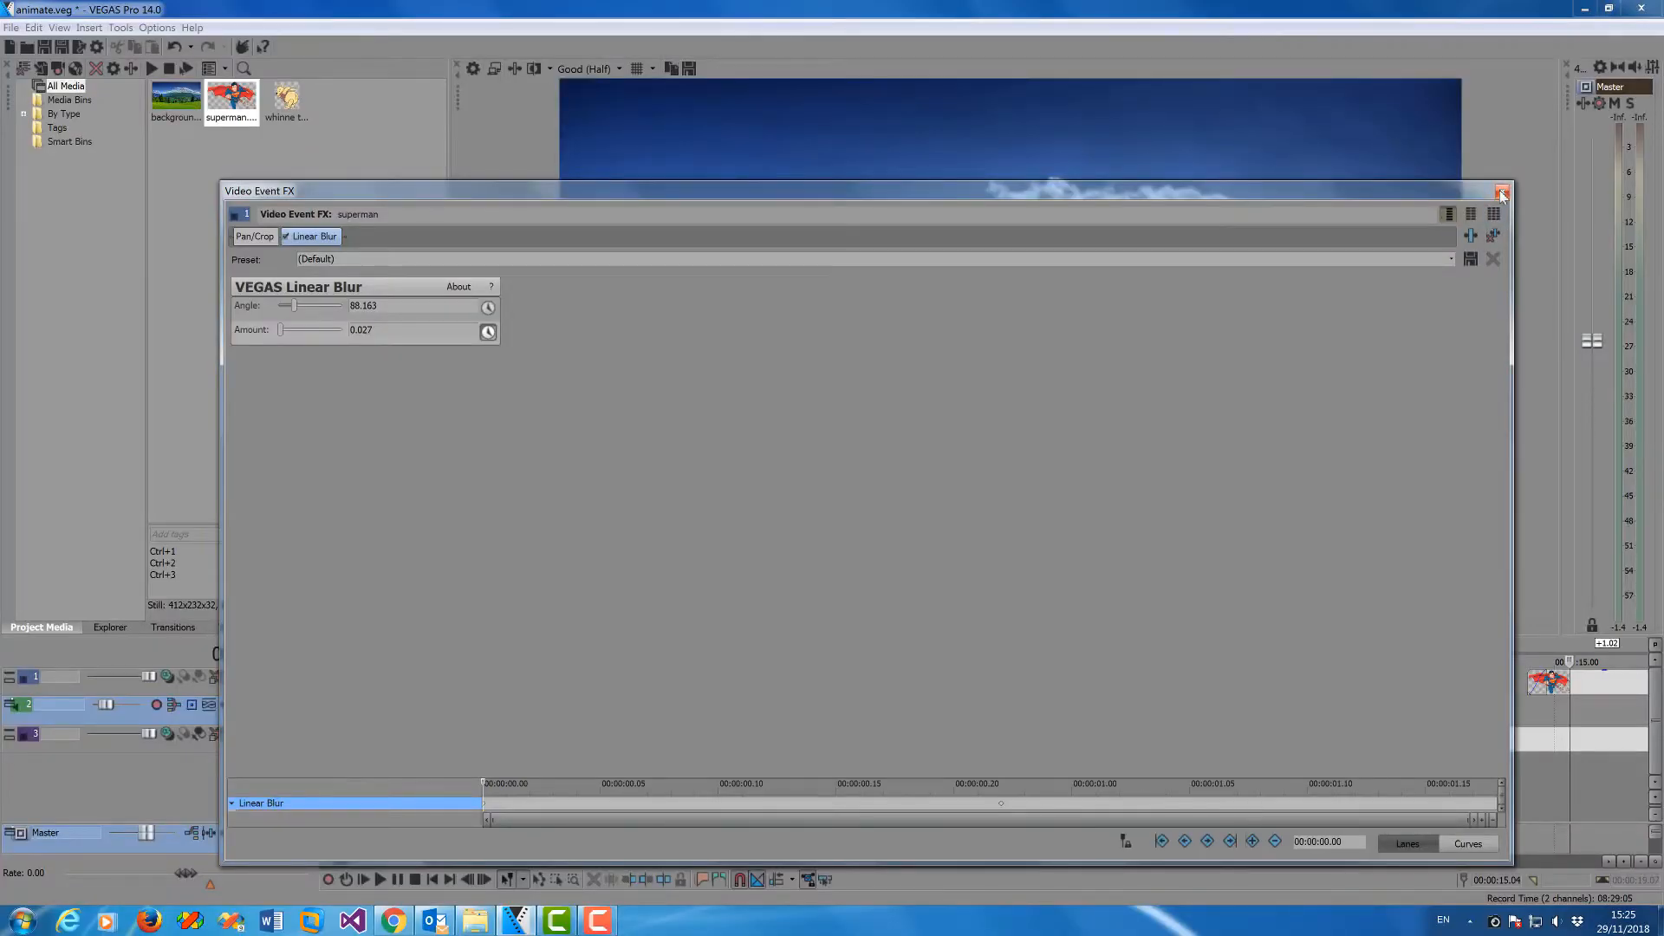
pyautogui.click(1502, 192)
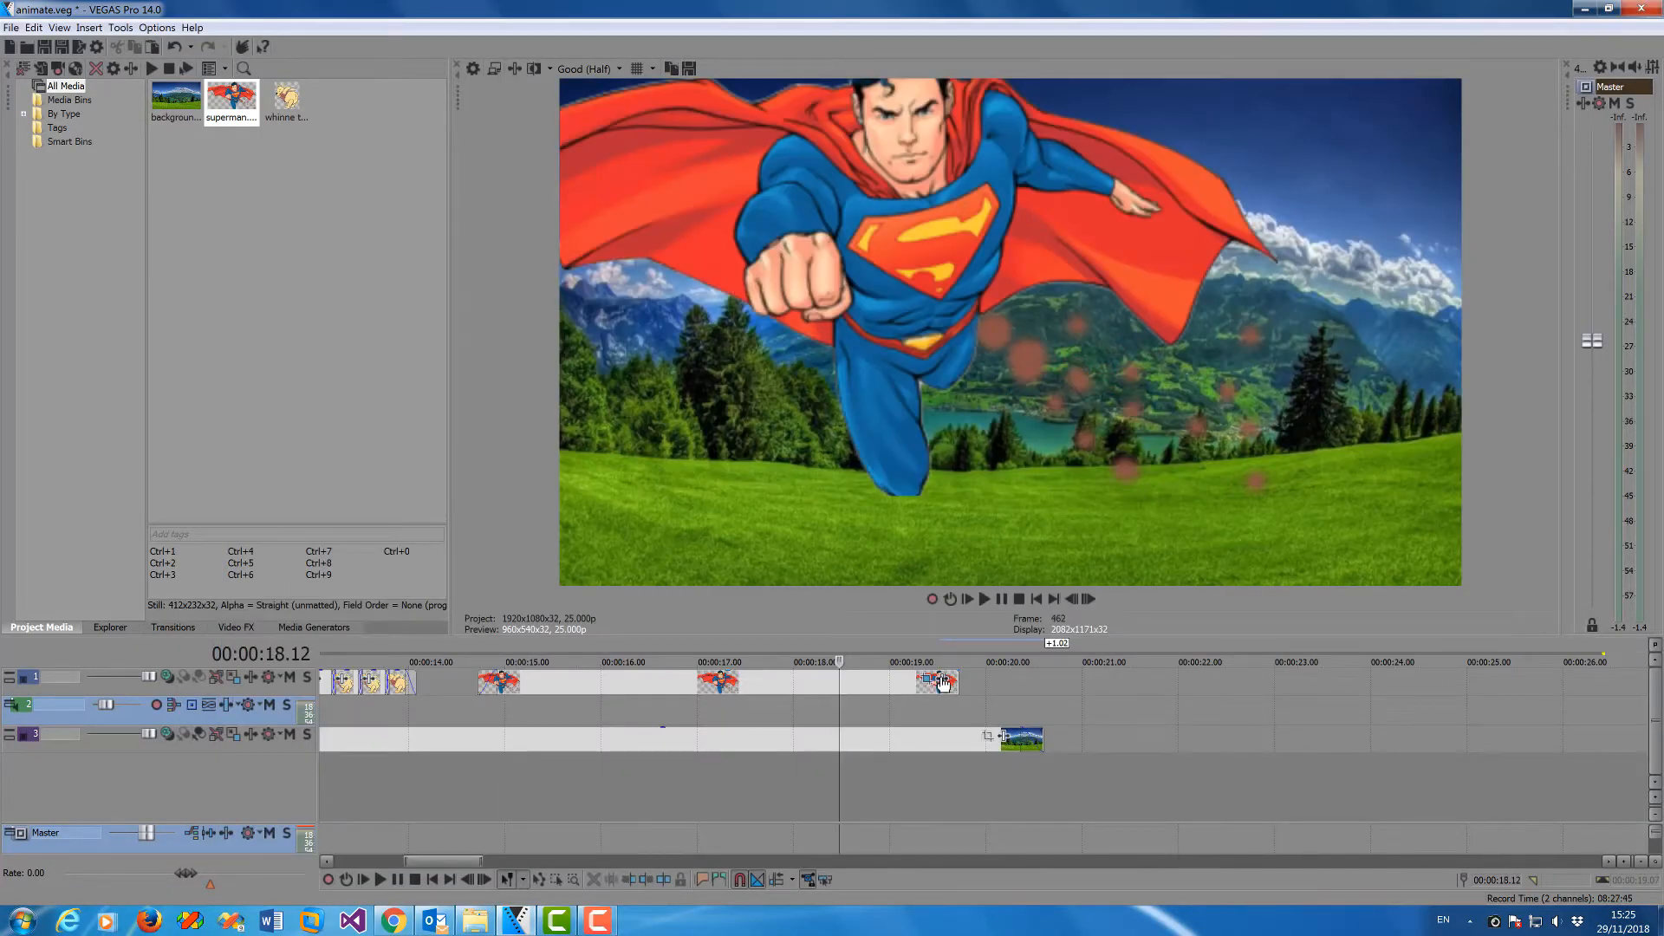
# Add the VEGAS Linear Blur effect to the last Superman clip
pyautogui.click(943, 682)
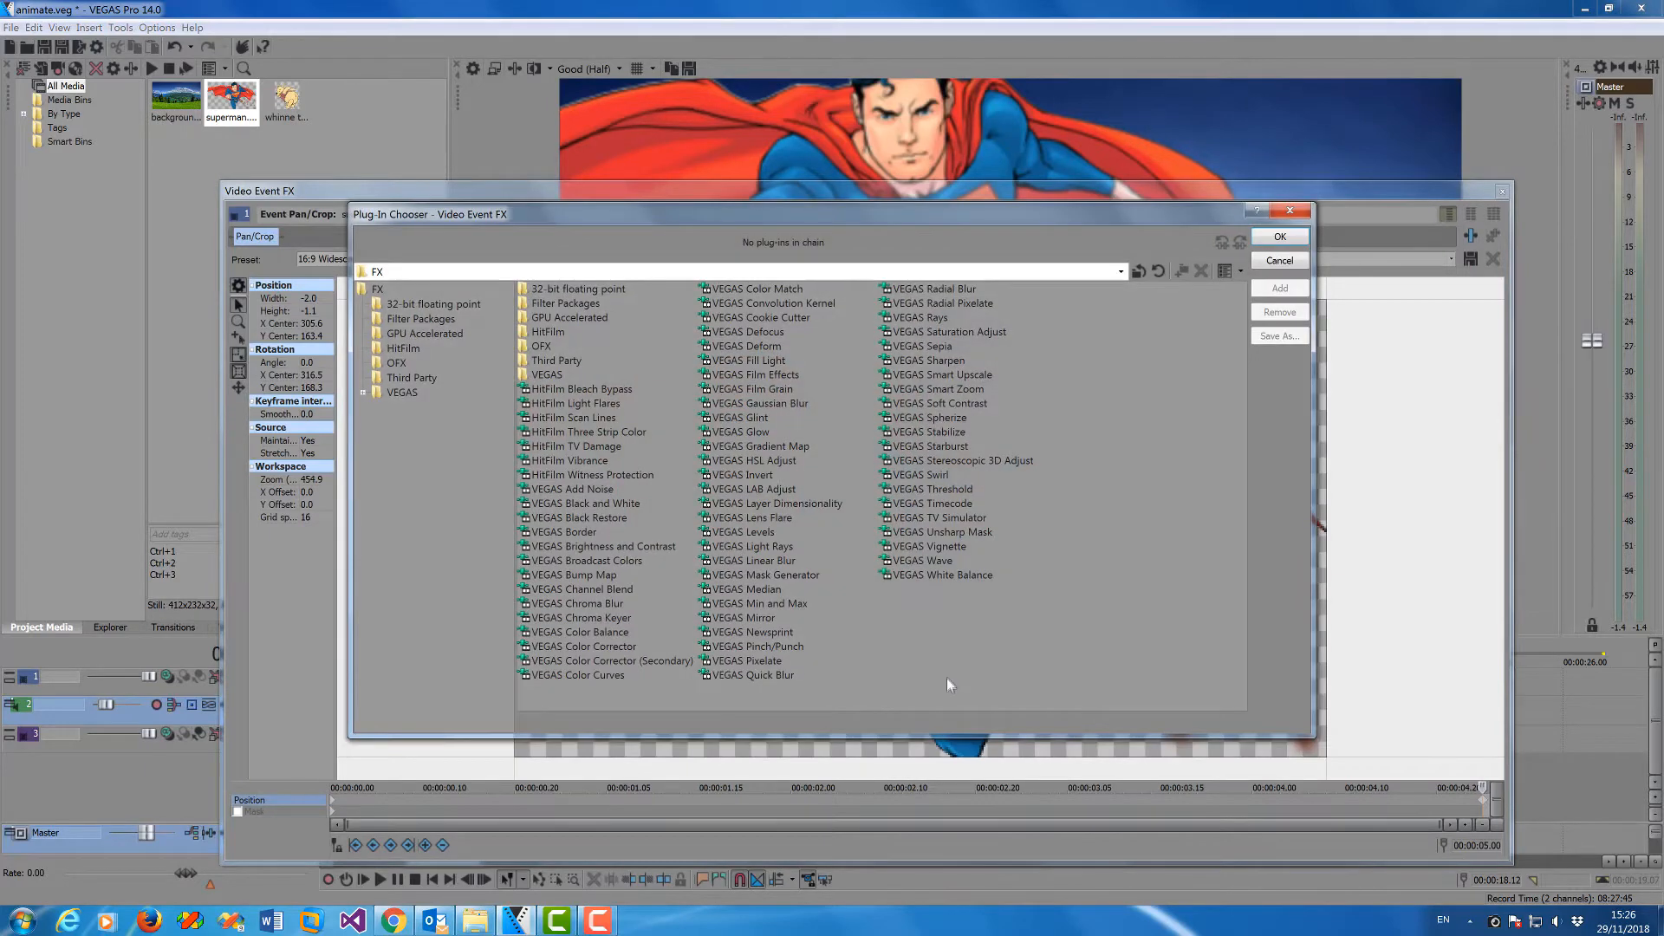
pyautogui.doubleClick(753, 561)
pyautogui.click(1279, 237)
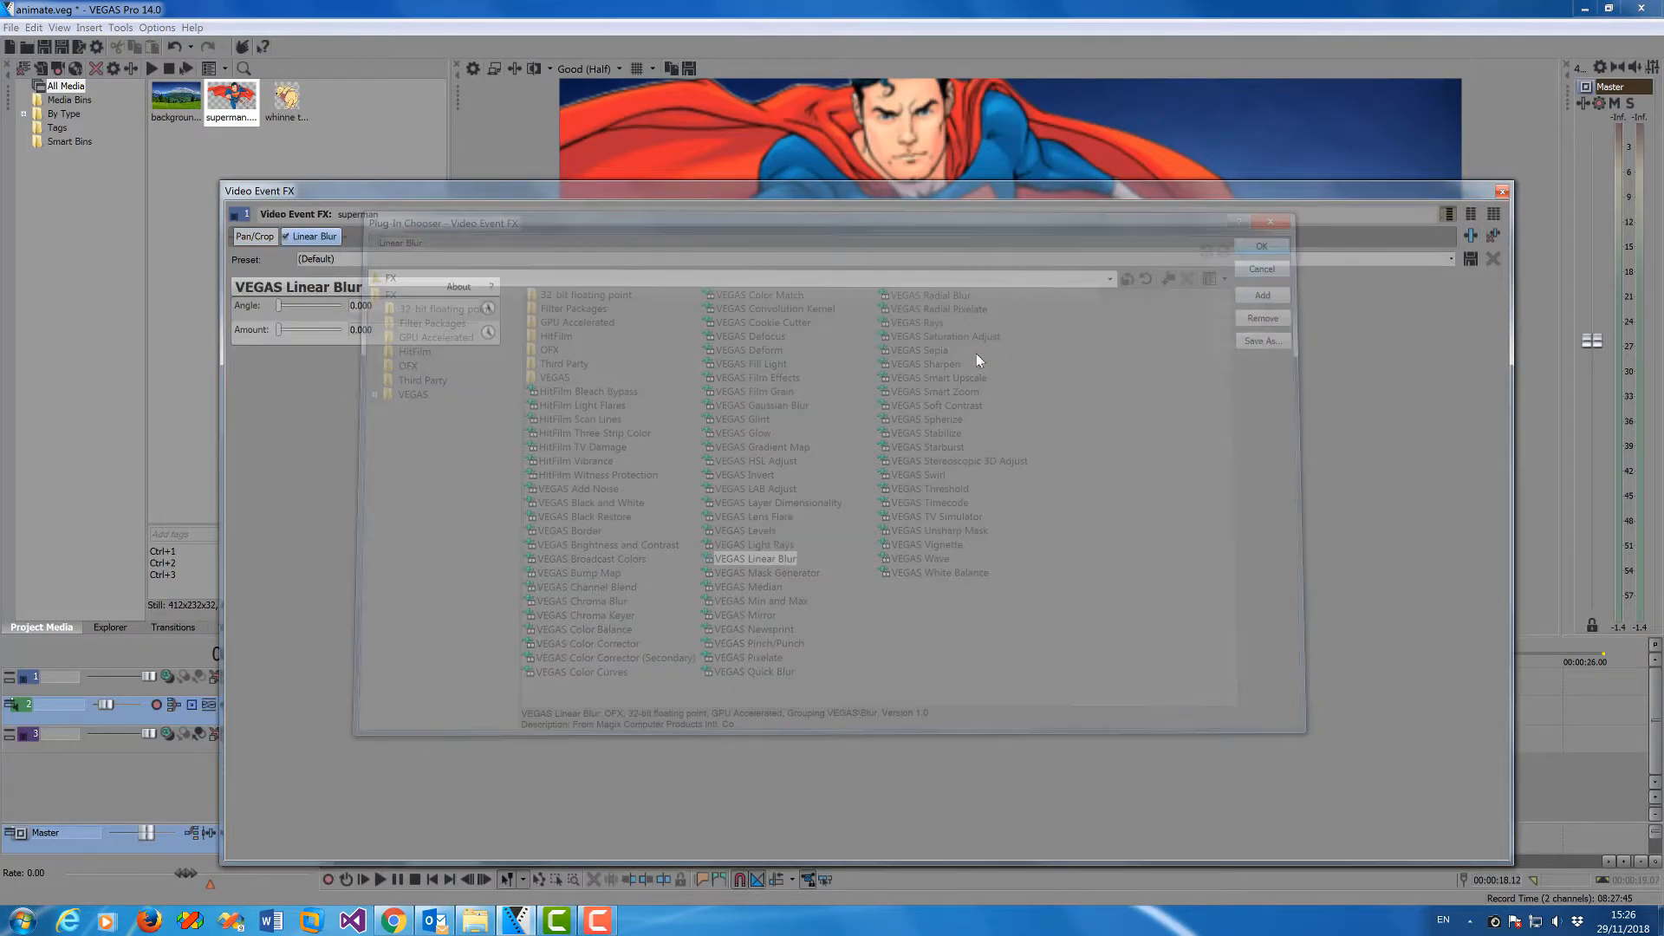
# Set the Linear Blur angle to 88.163 and its amount to 0.102 for a vertical blur
pyautogui.moveTo(595, 204); pyautogui.dragTo(714, 594)
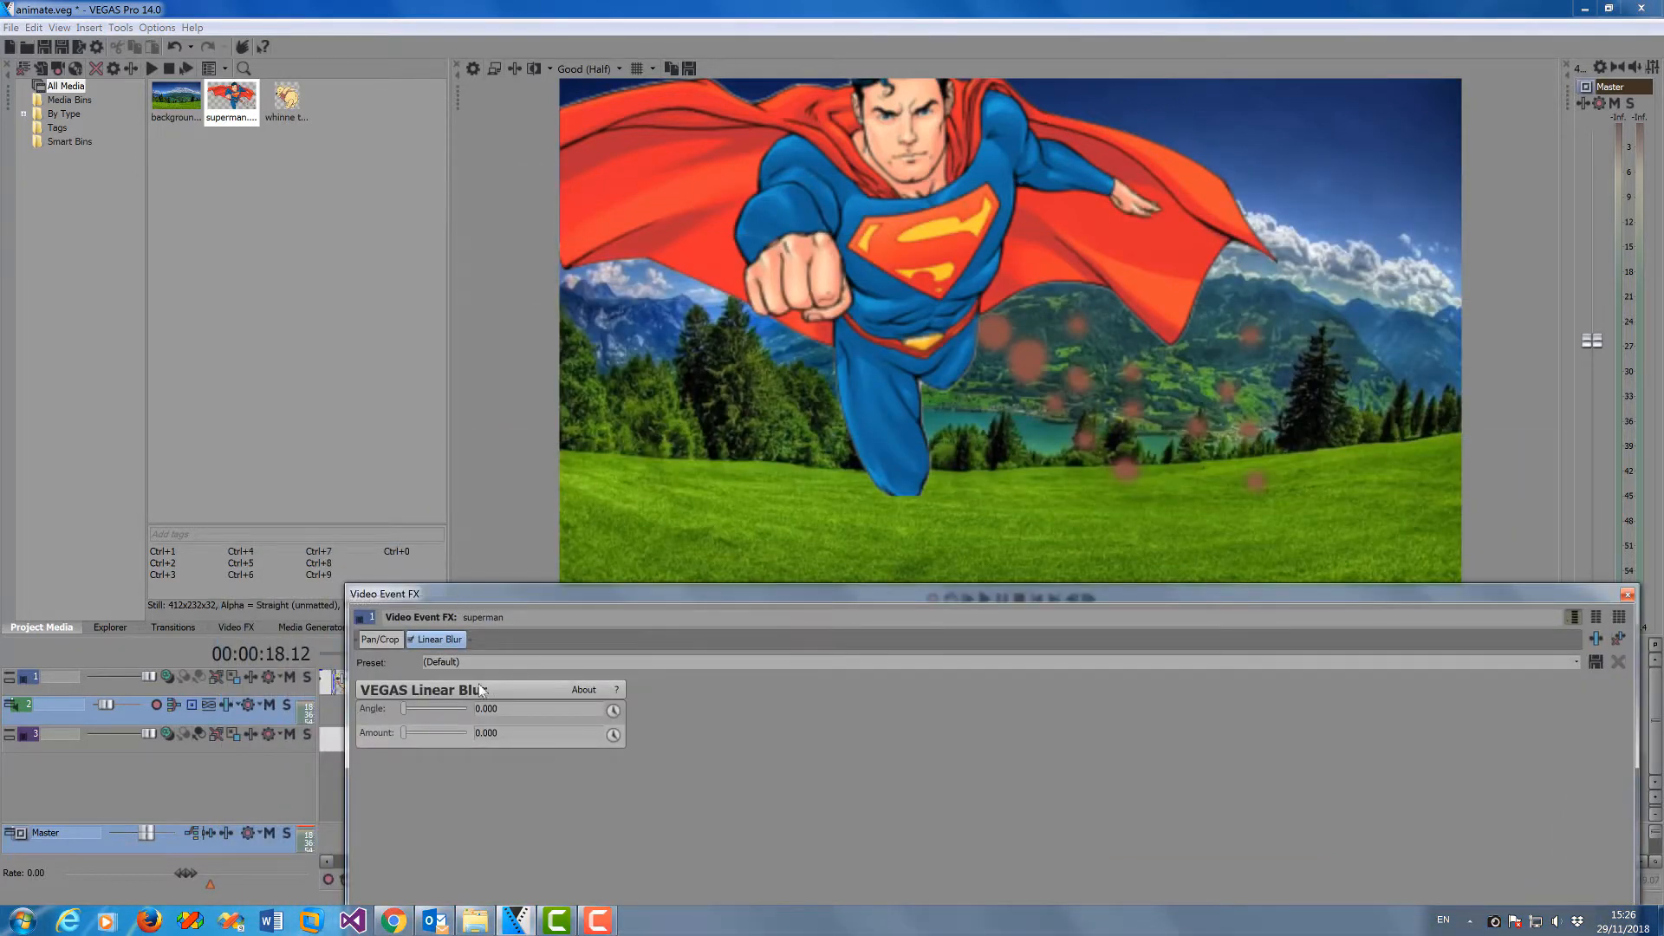
pyautogui.moveTo(407, 713); pyautogui.dragTo(410, 714)
pyautogui.moveTo(402, 732)
pyautogui.mouseDown()
pyautogui.moveTo(420, 735)
pyautogui.moveTo(424, 706)
pyautogui.moveTo(393, 700)
pyautogui.moveTo(423, 702)
pyautogui.moveTo(410, 731)
pyautogui.mouseUp()
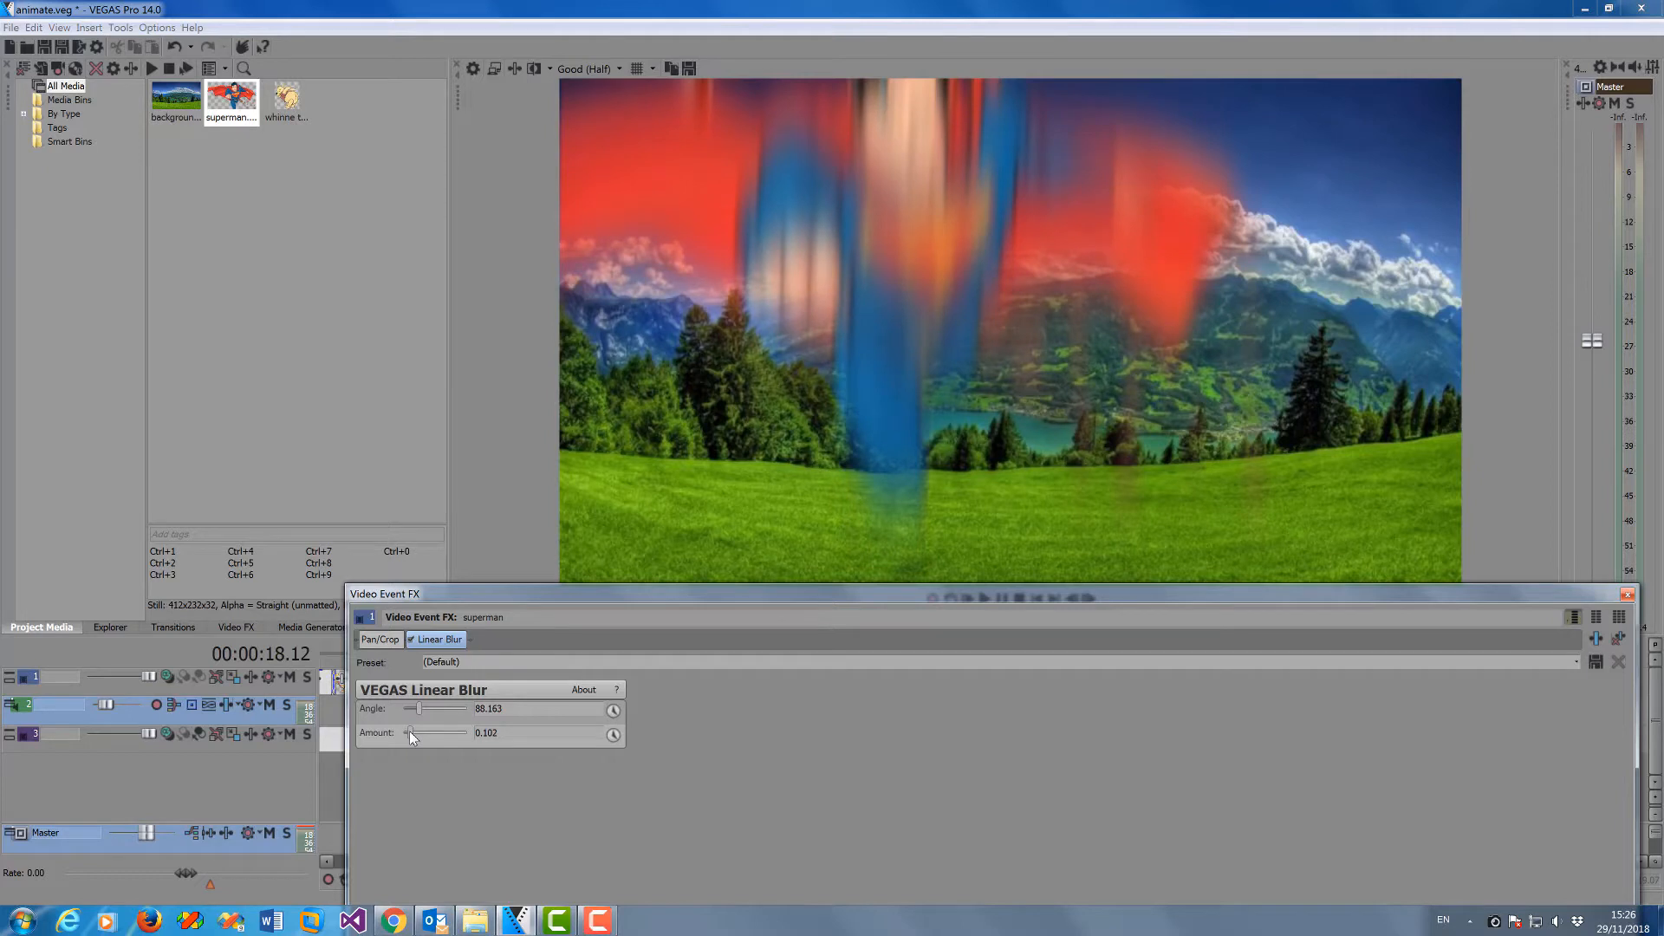
# Animate the blur amount, adding a keyframe at 1.11 with the amount at 0.000, and close the effect settings
pyautogui.moveTo(510, 595); pyautogui.dragTo(366, 132)
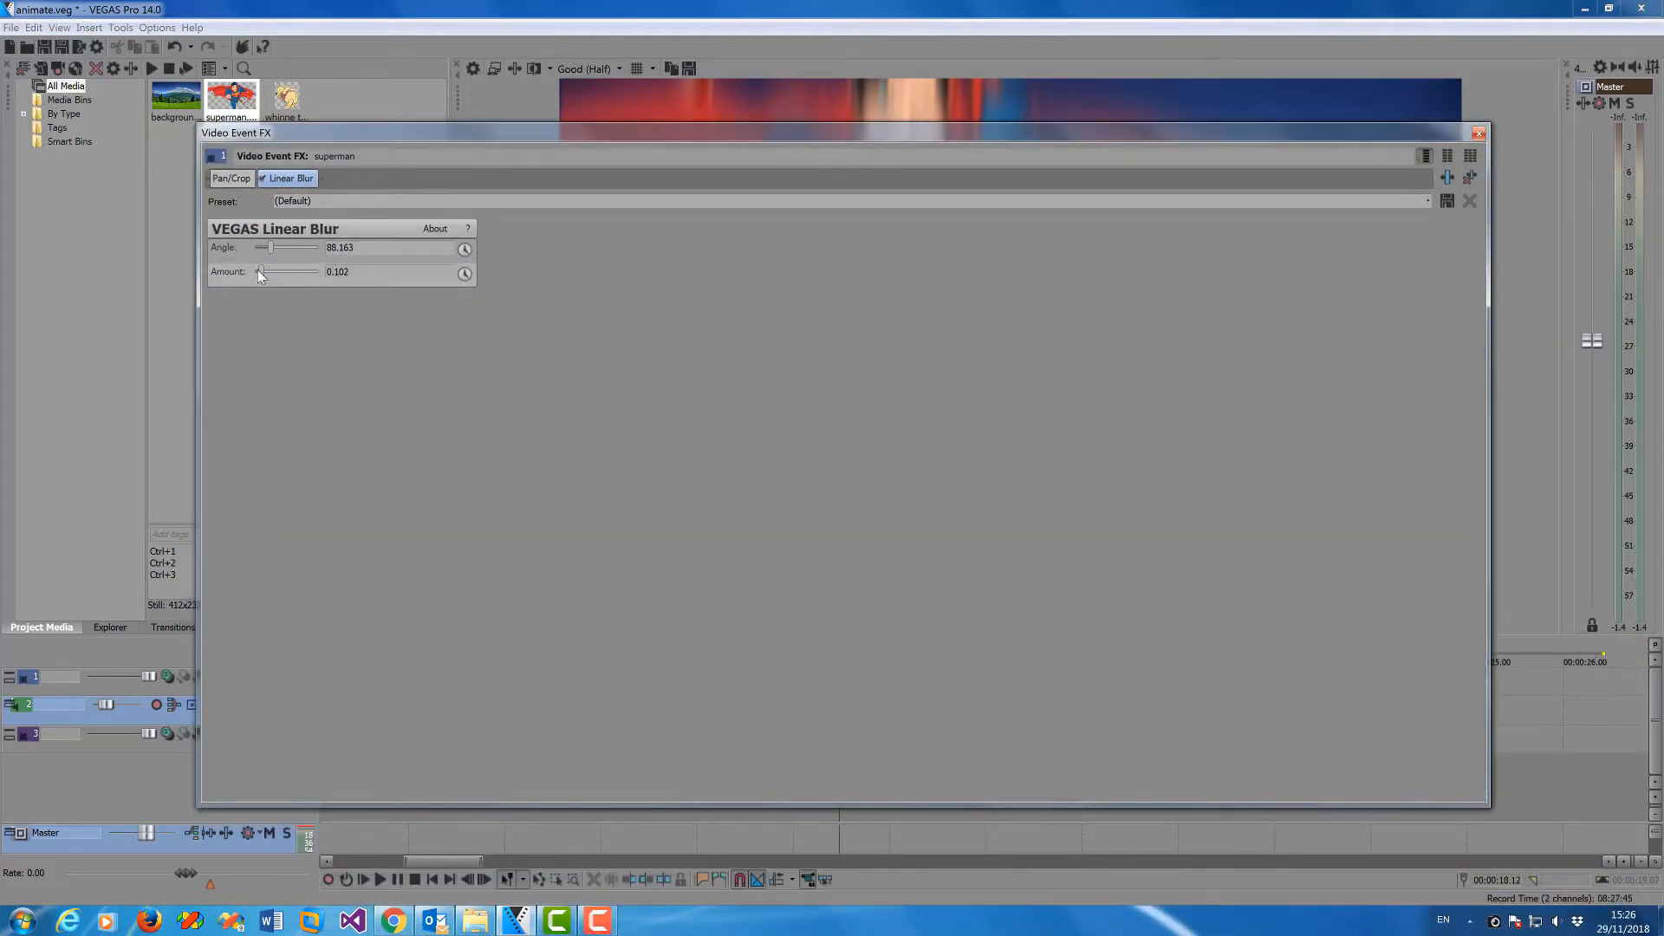
pyautogui.click(464, 275)
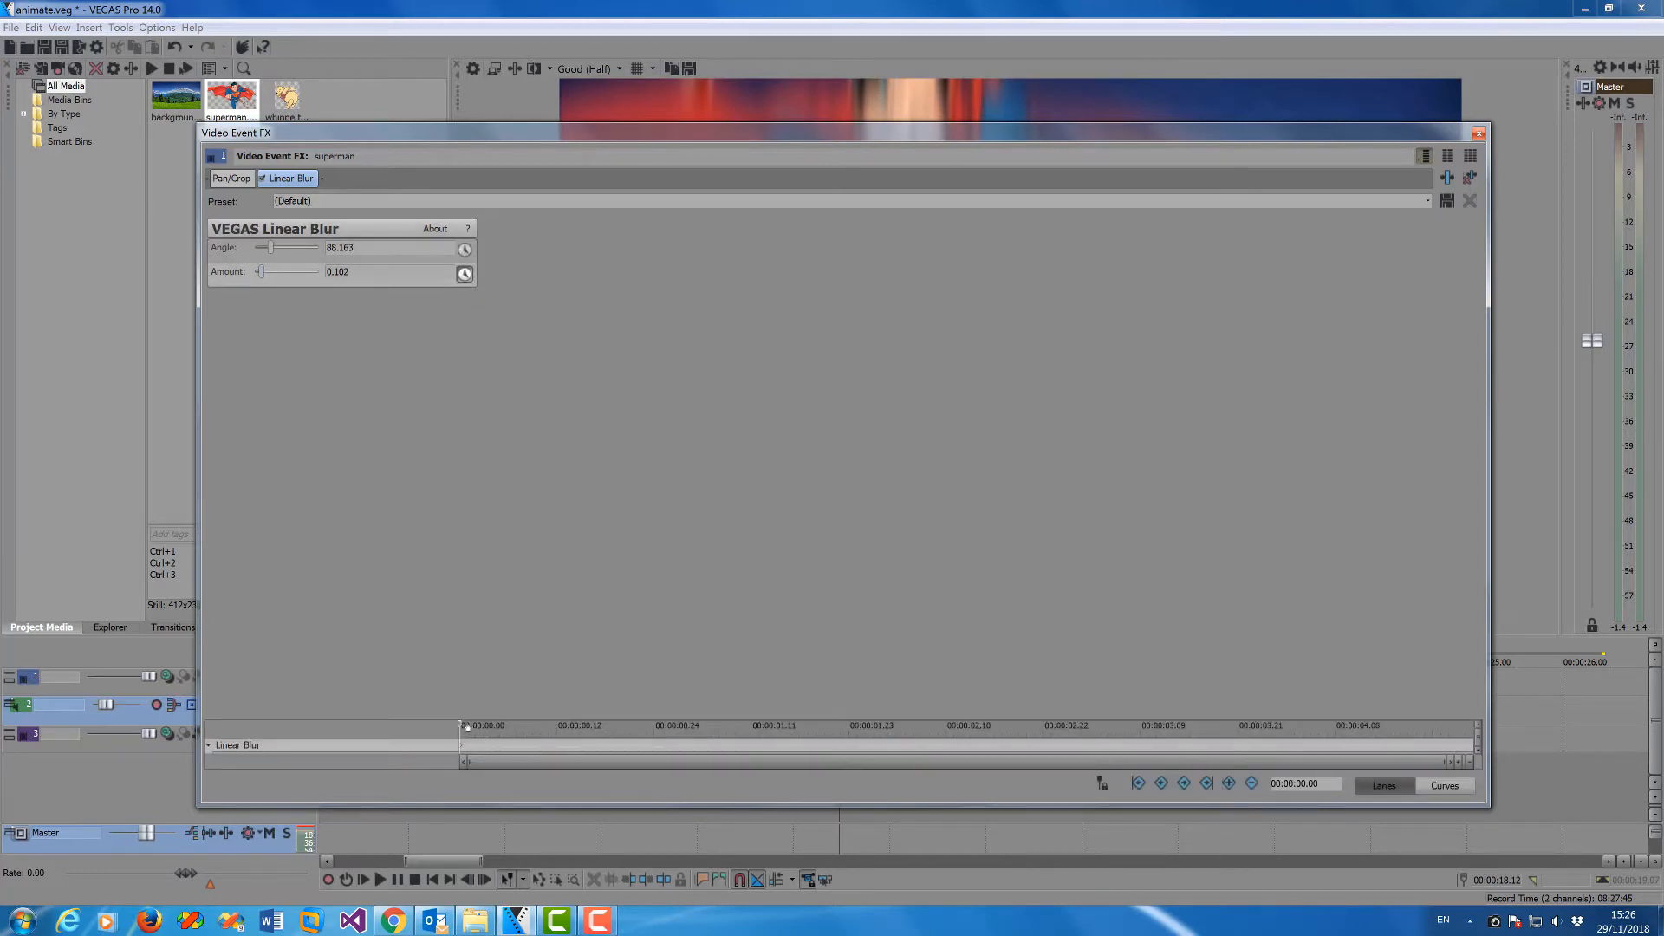
pyautogui.moveTo(462, 729); pyautogui.dragTo(750, 735)
pyautogui.click(751, 735)
pyautogui.moveTo(263, 272); pyautogui.dragTo(243, 273)
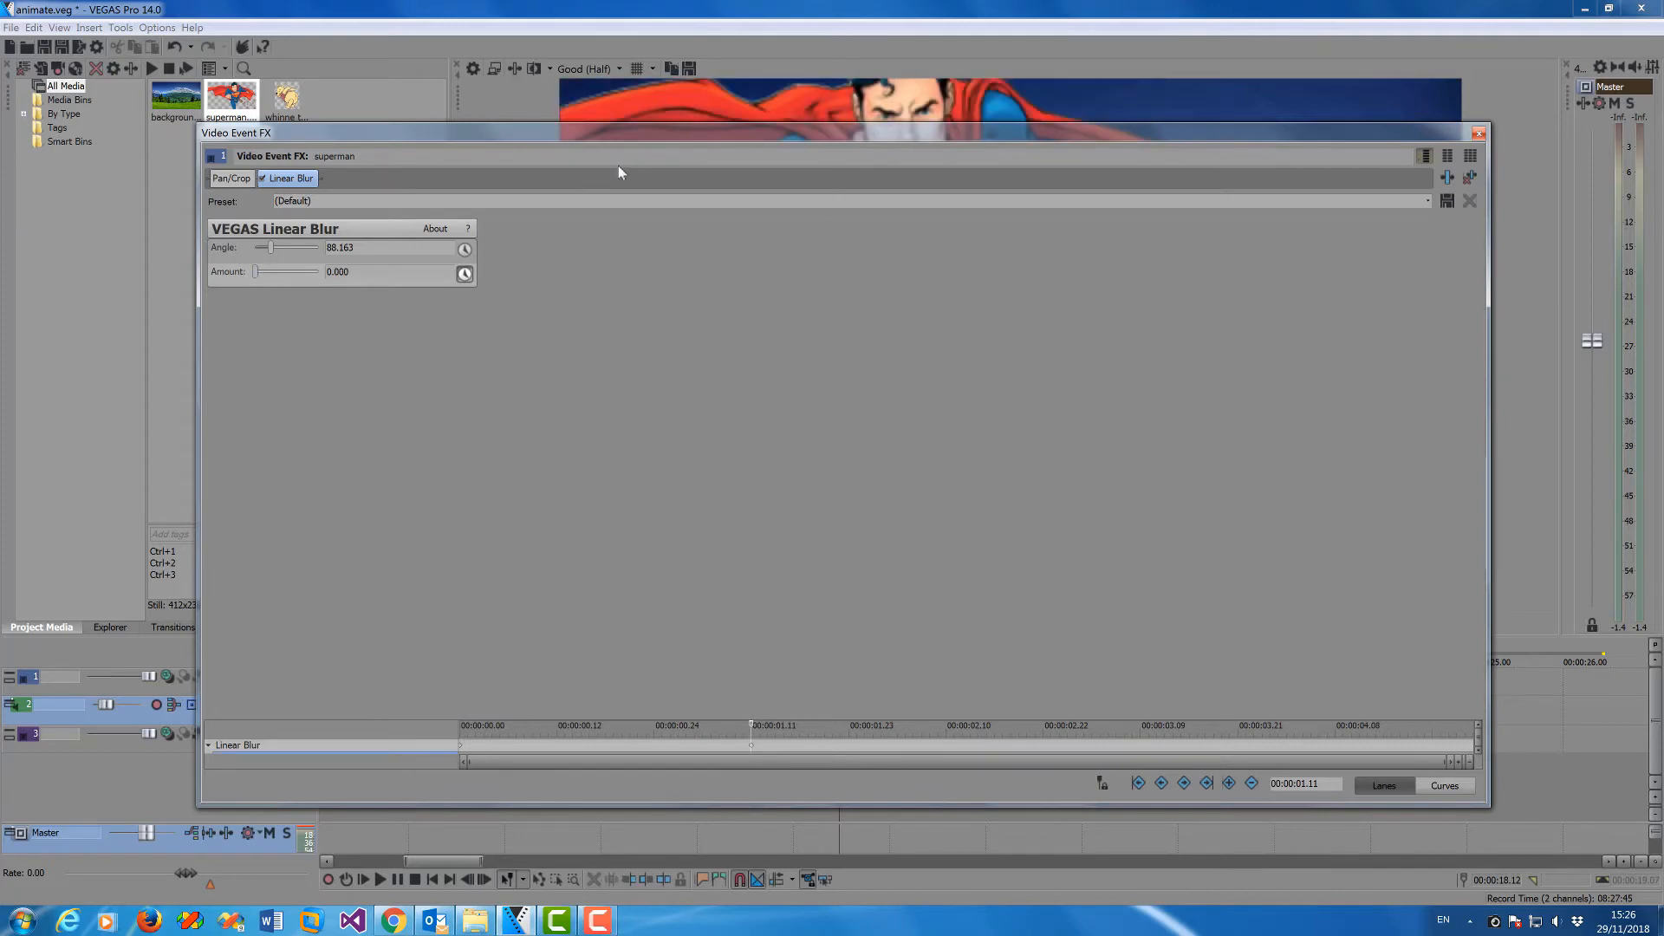
pyautogui.moveTo(622, 132)
pyautogui.mouseDown()
pyautogui.moveTo(594, 484)
pyautogui.moveTo(586, 246)
pyautogui.moveTo(603, 138)
pyautogui.mouseUp()
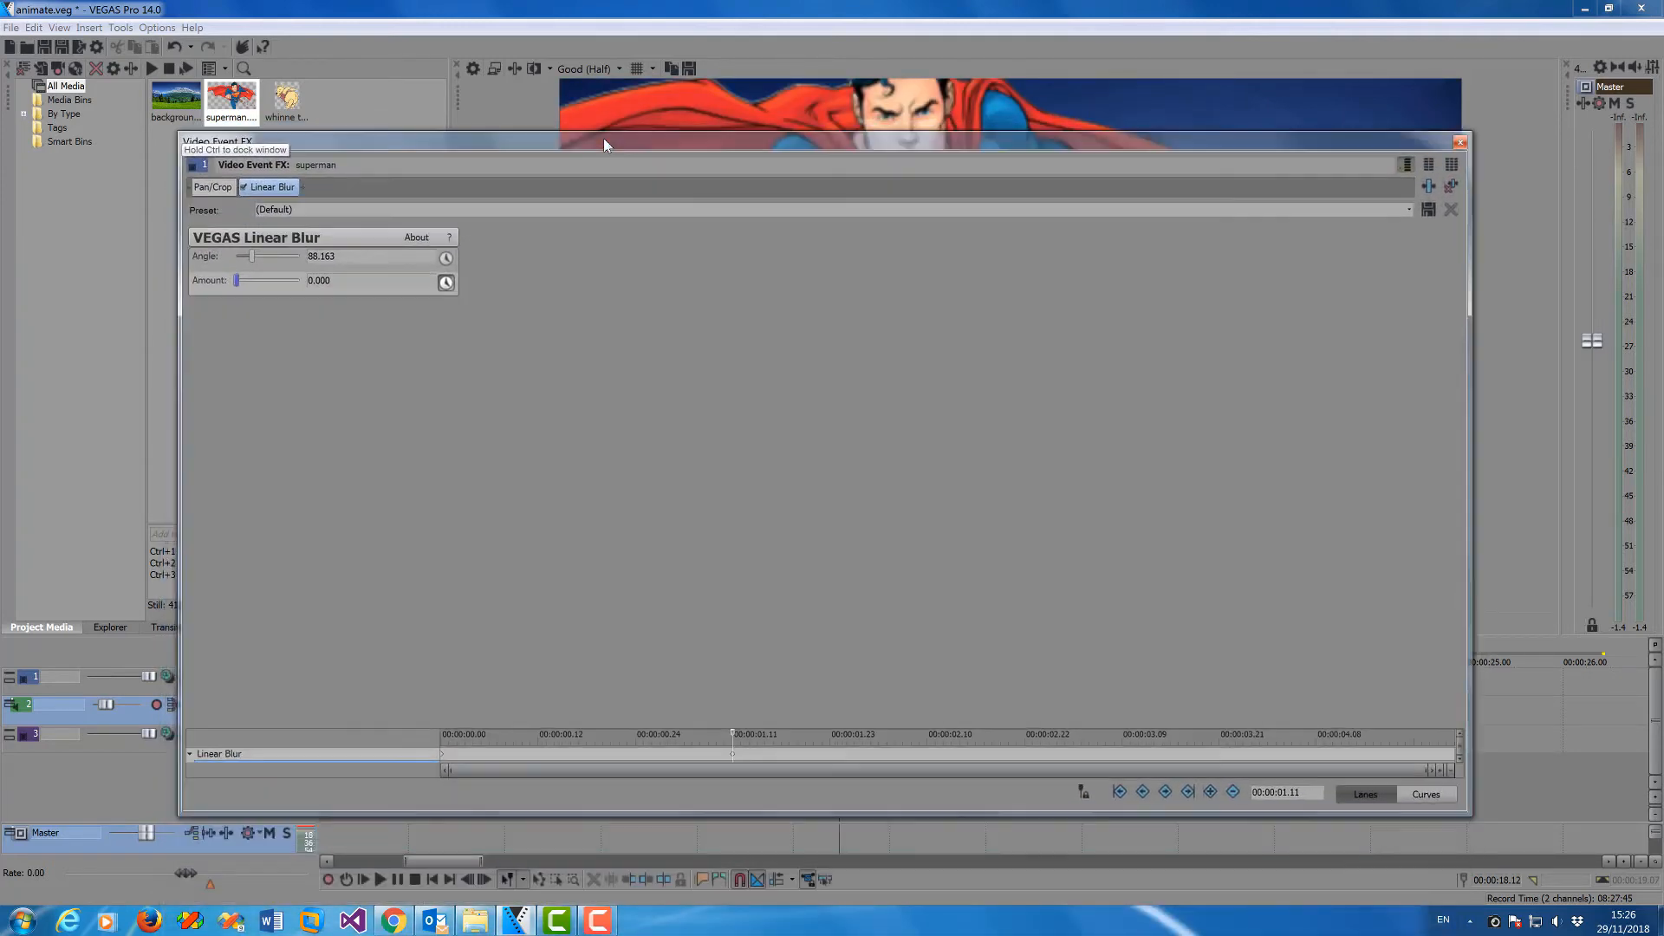
pyautogui.click(1461, 143)
# Play the timeline from 14.10 to review the blurred, zooming Superman clip
pyautogui.click(445, 756)
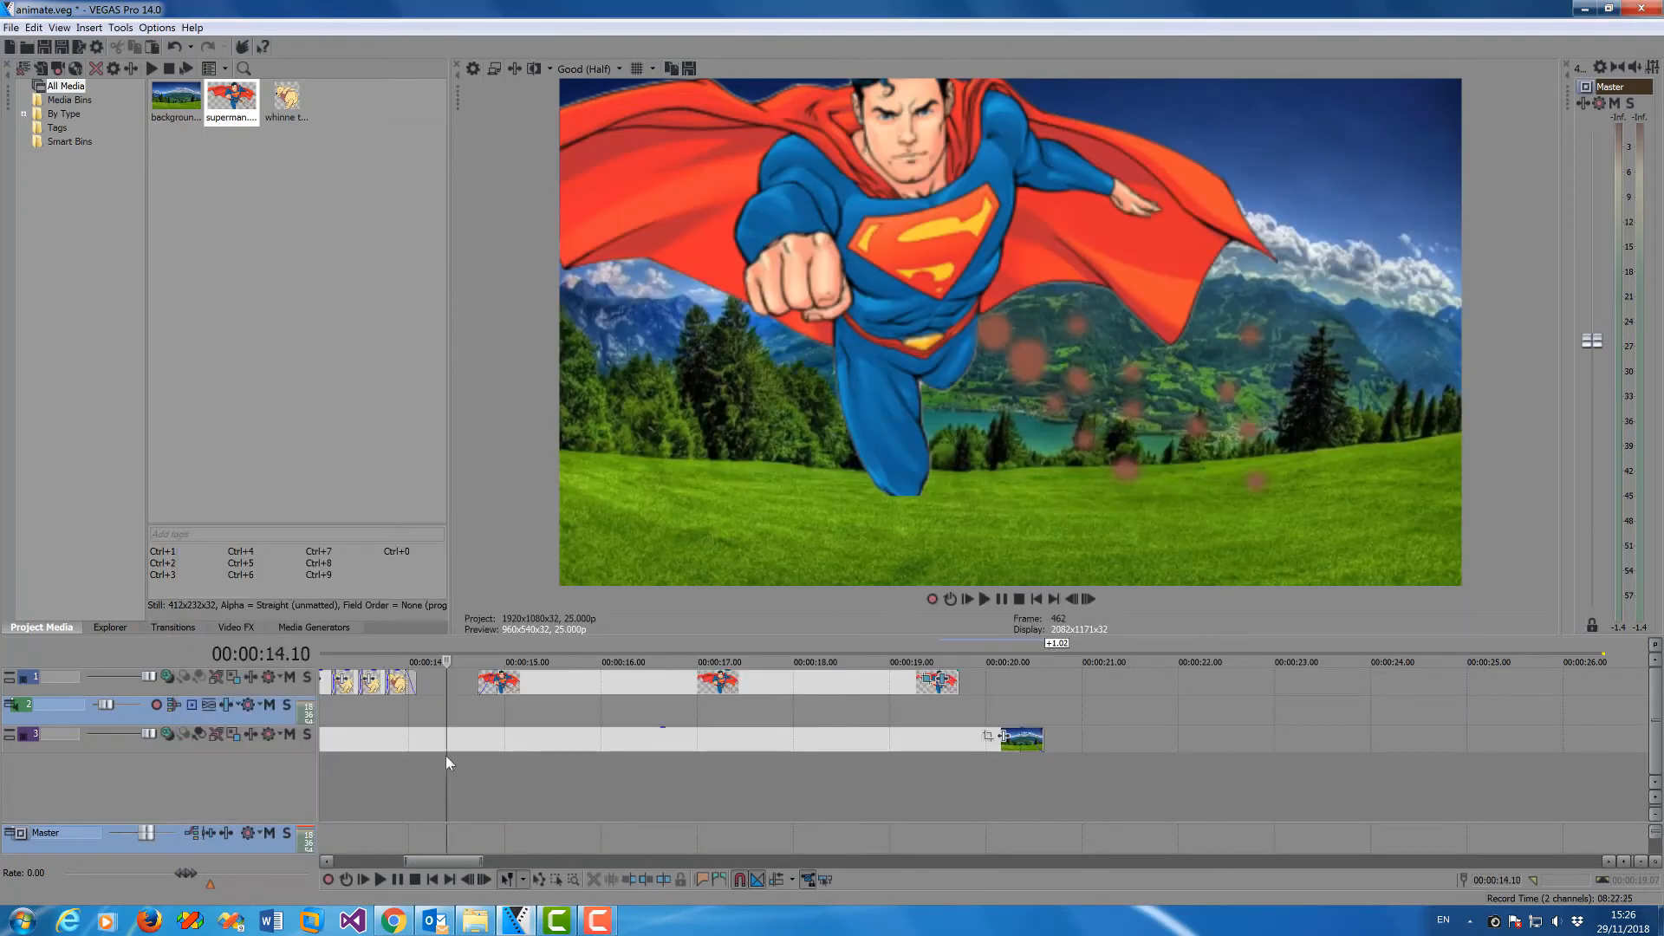
pyautogui.press('space')
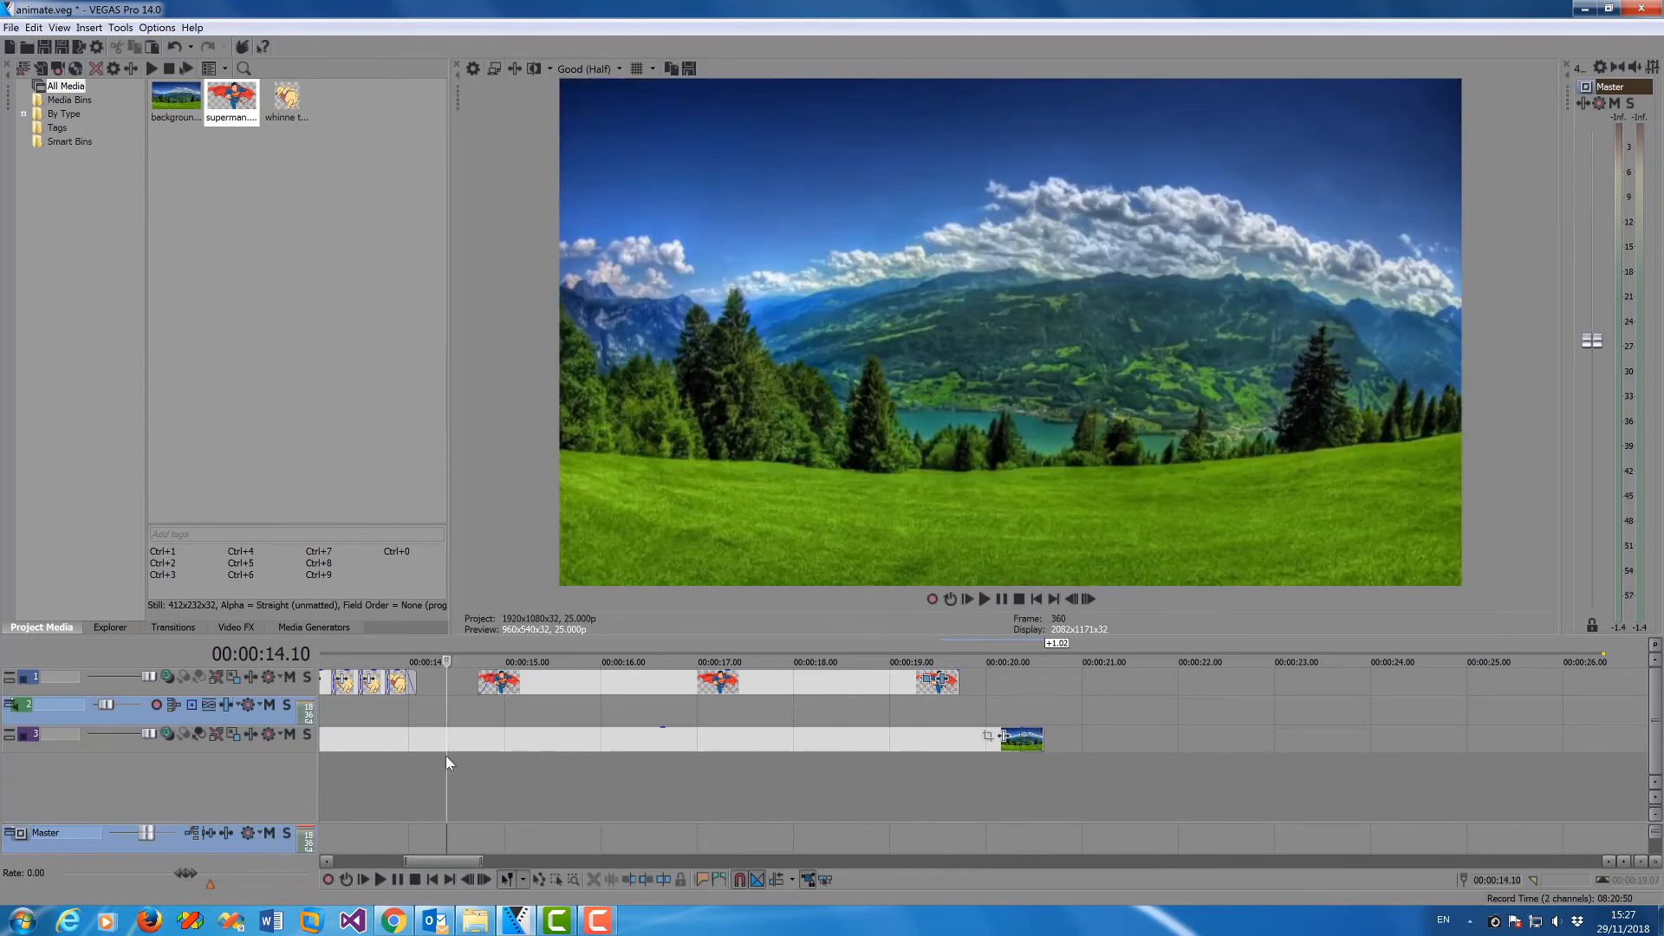
pyautogui.moveTo(466, 867); pyautogui.dragTo(379, 867)
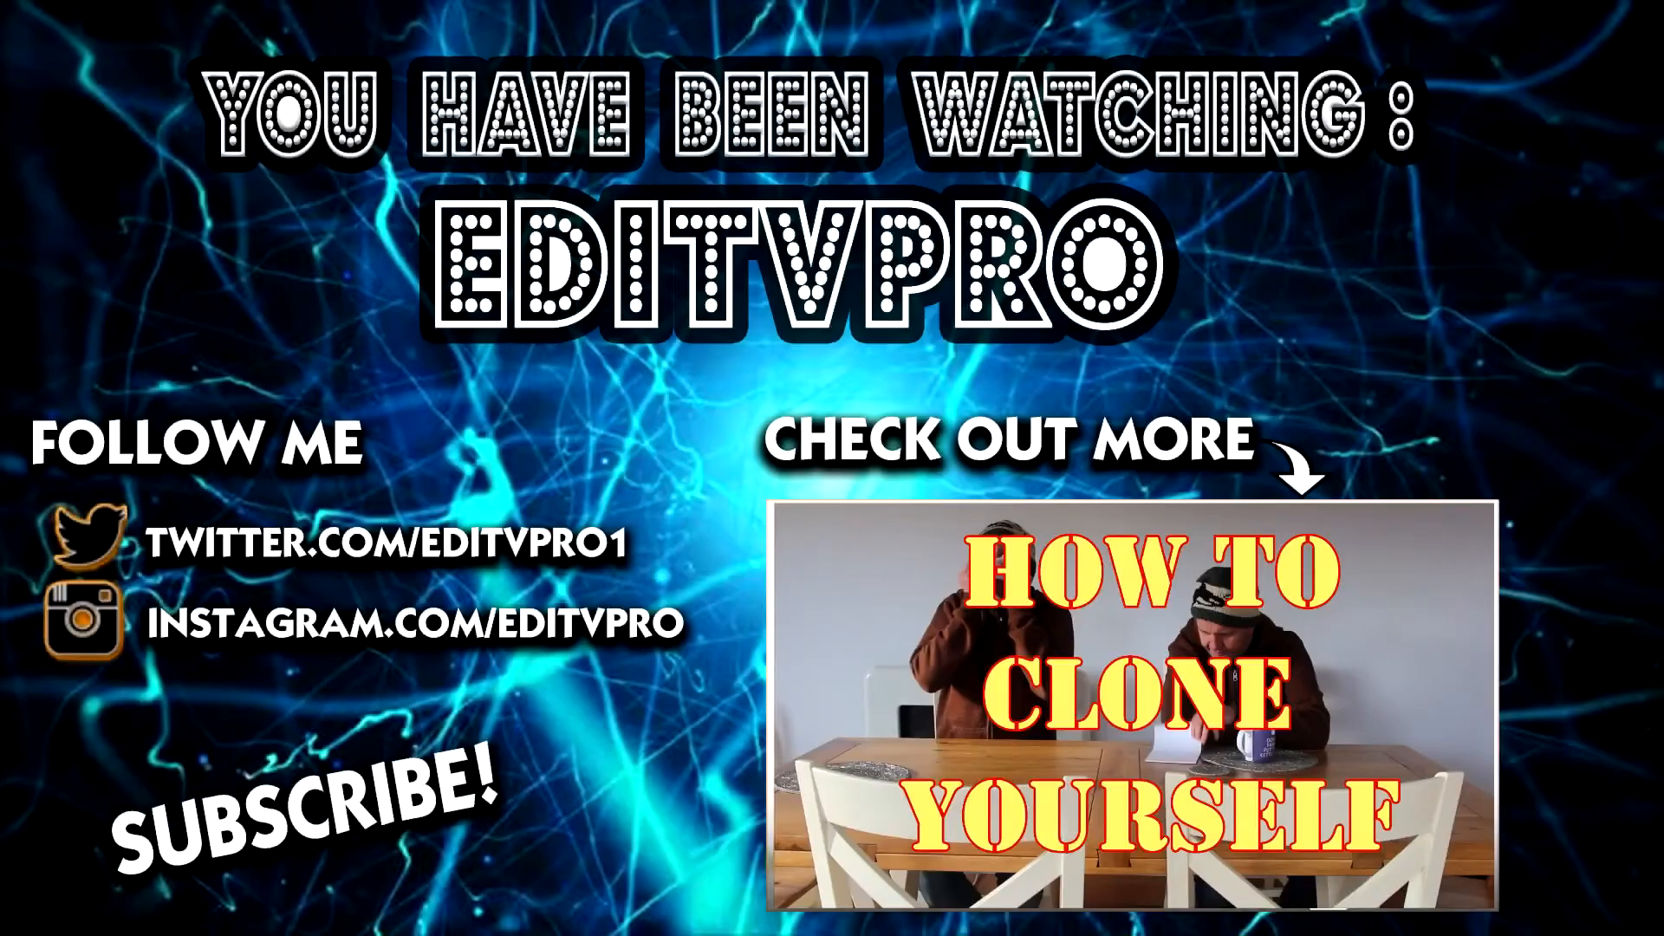